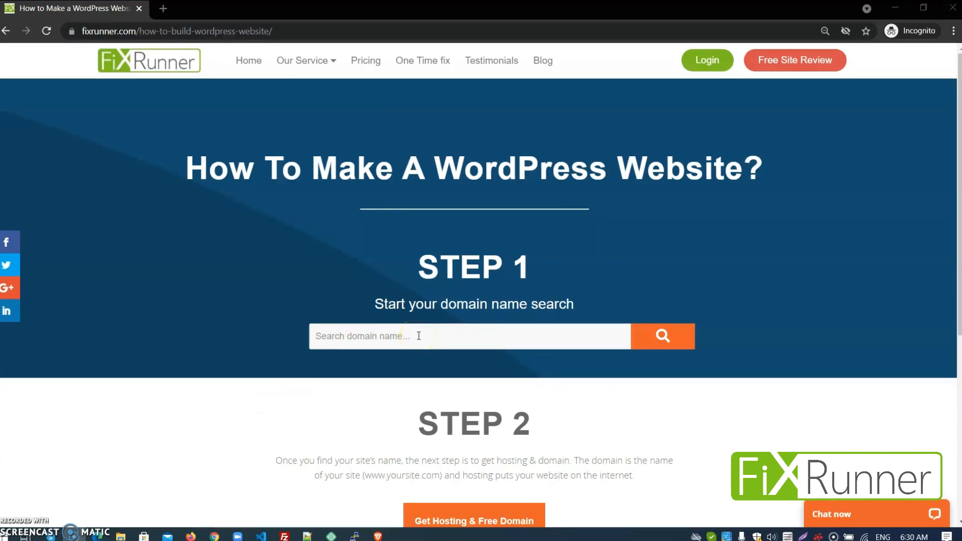
- Confirm onlinefixrunner.com is available, then go to the Get Hosting & Free Domain offer
text(onl)
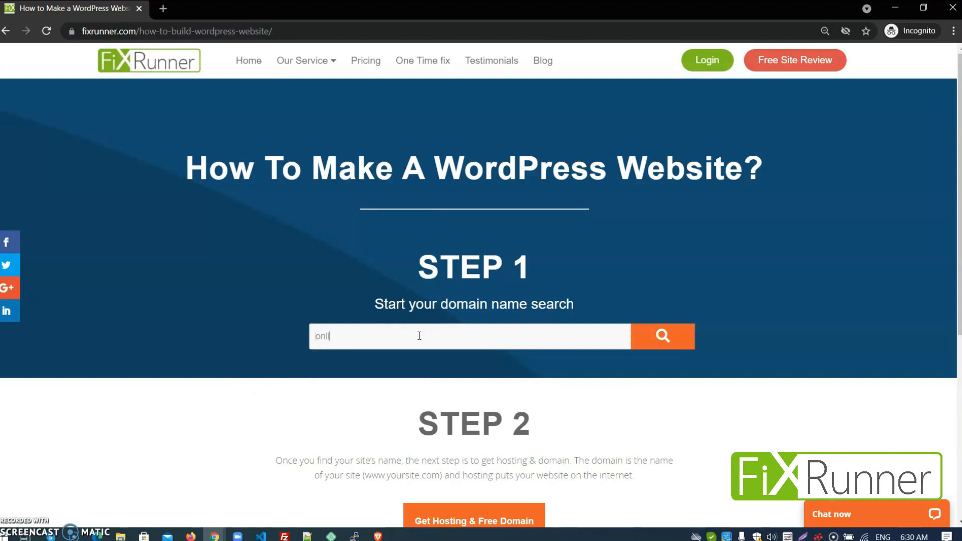
text(inefixrunner.com)
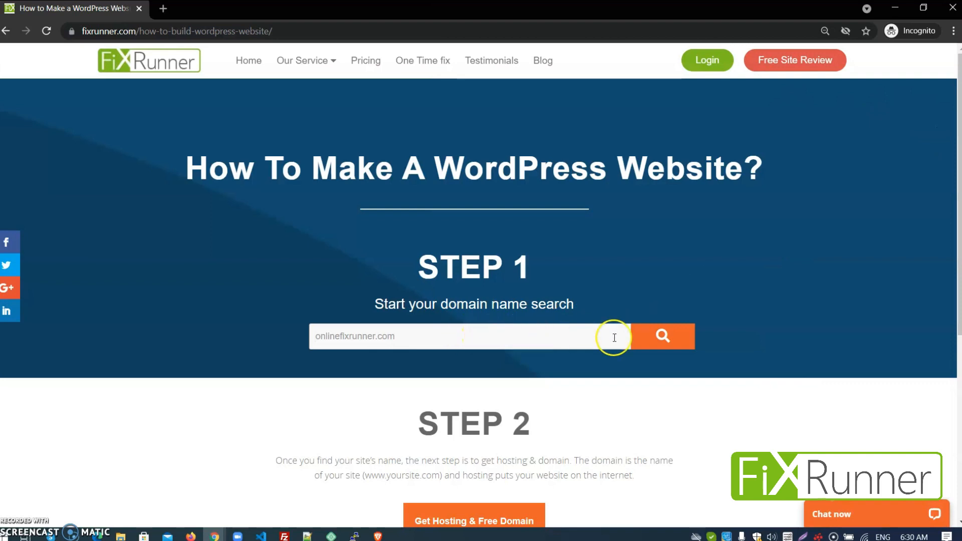
click(657, 336)
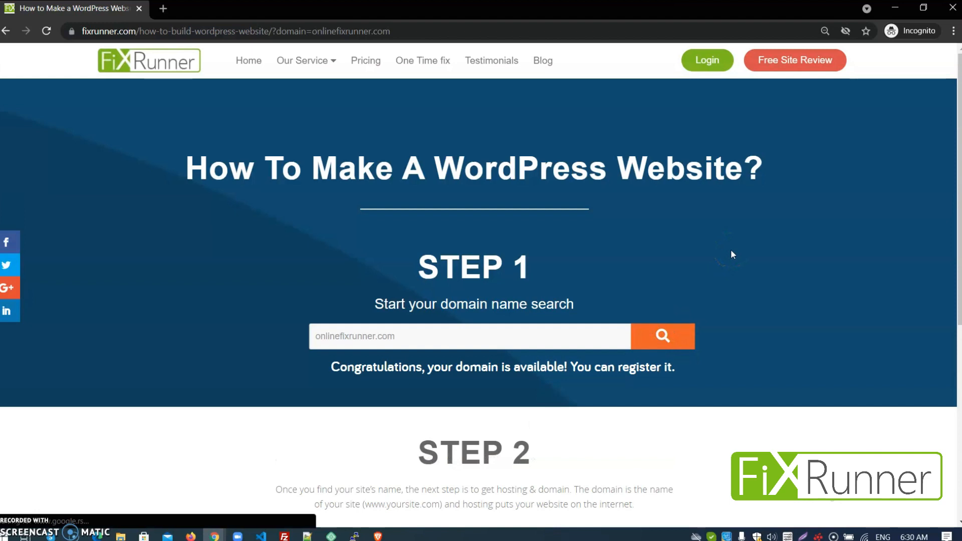
scroll(732, 251, down, 4)
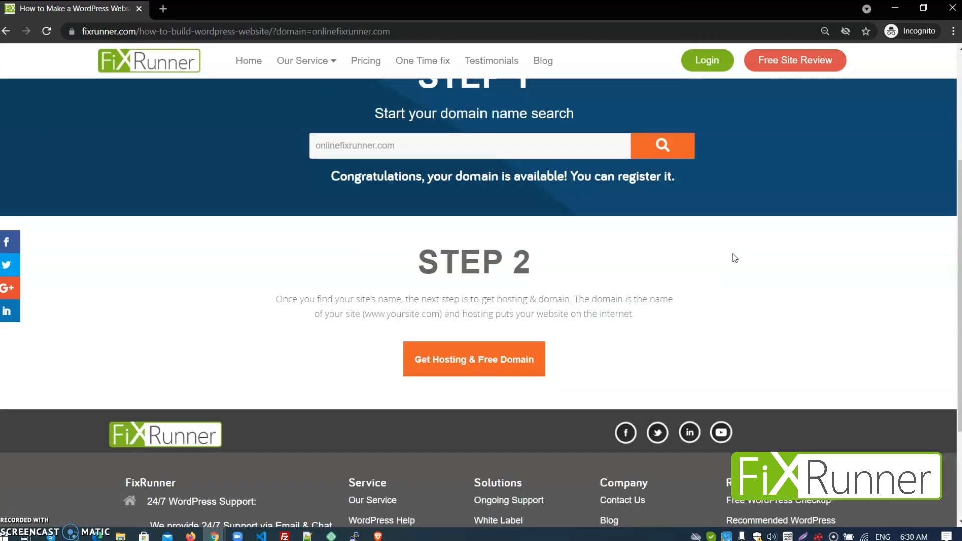
click(470, 360)
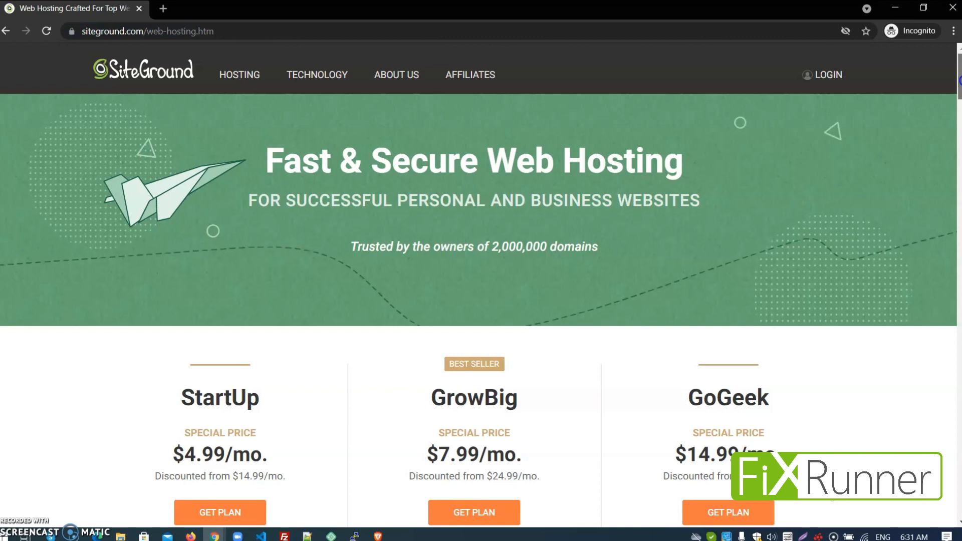
scroll(479, 286, down, 3)
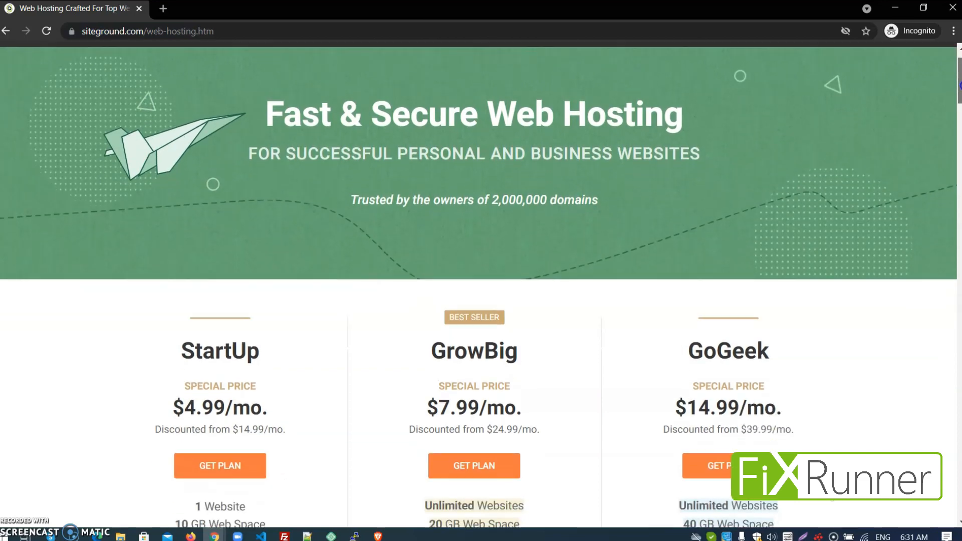
scroll(478, 285, down, 3)
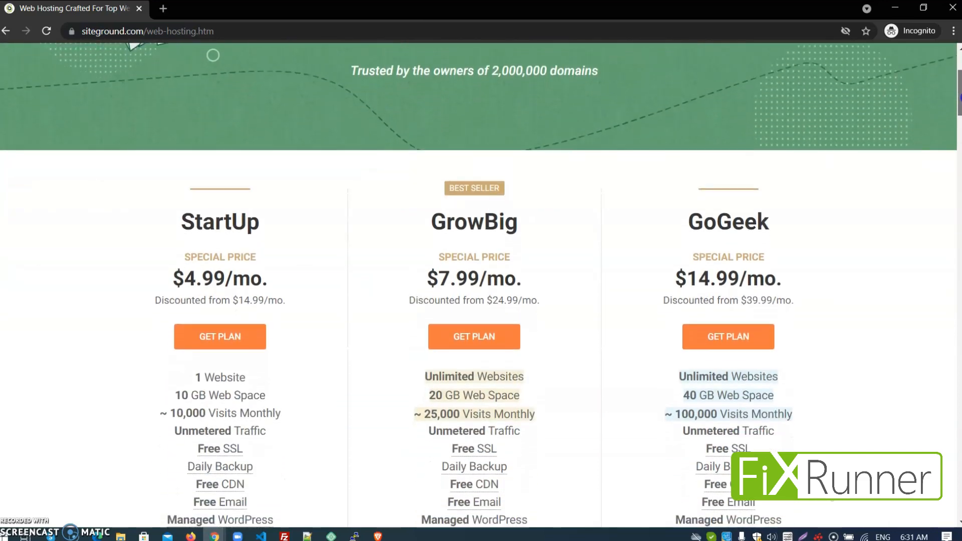
scroll(478, 286, down, 2)
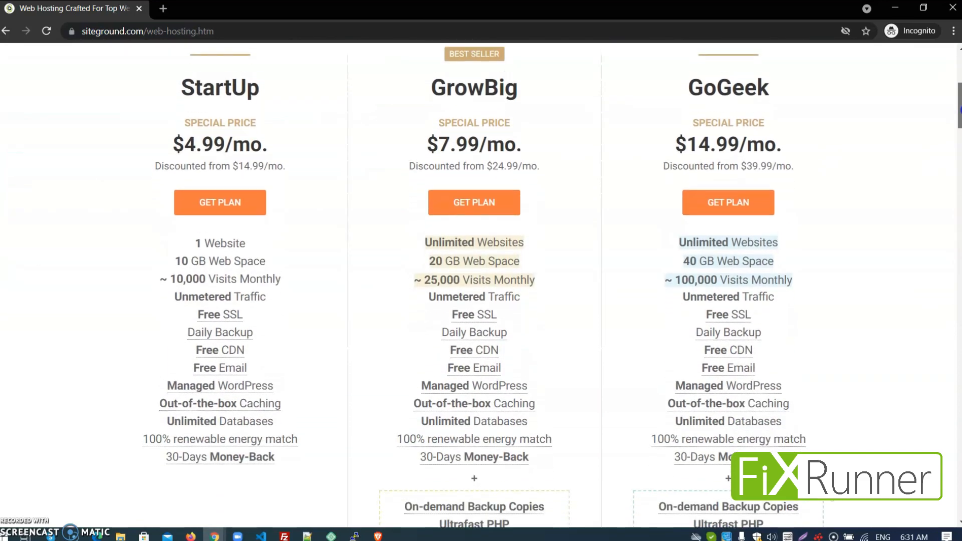
scroll(479, 286, down, 1)
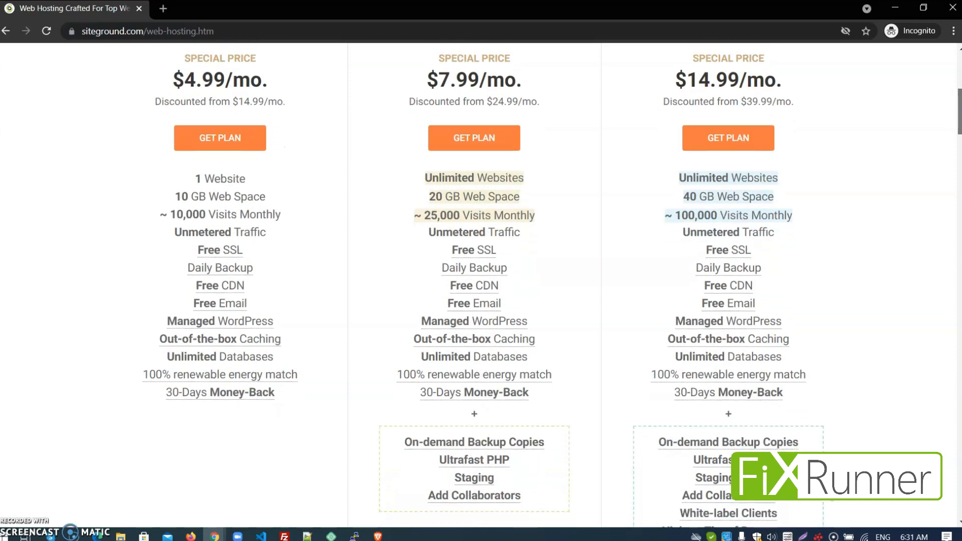
scroll(479, 286, up, 3)
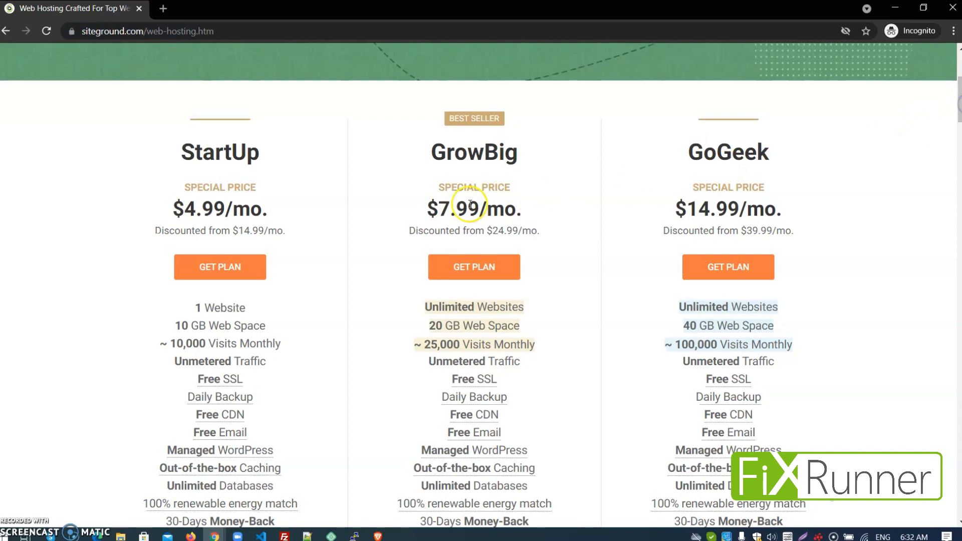
- Choose the StartUp plan with the new .com domain onlinefixrunner and proceed
click(228, 268)
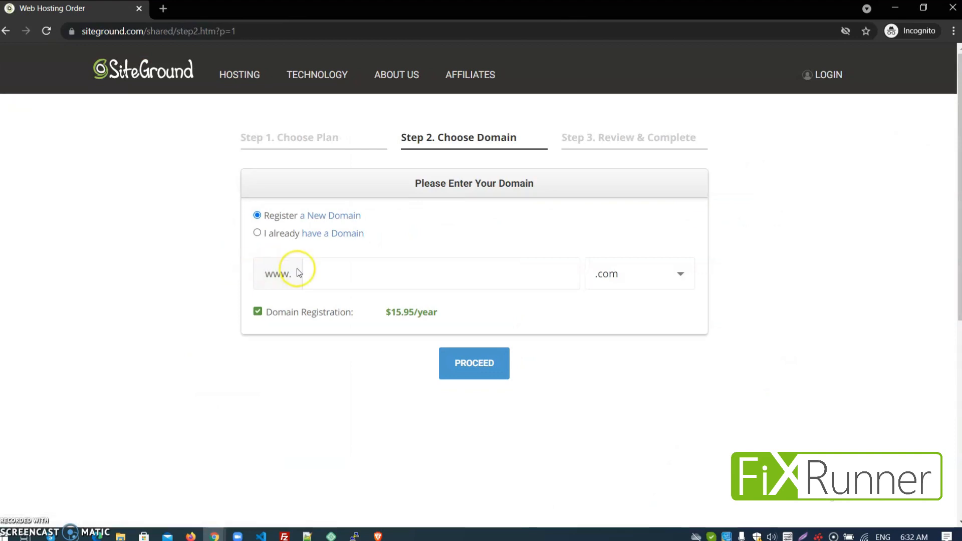
click(381, 269)
text(o)
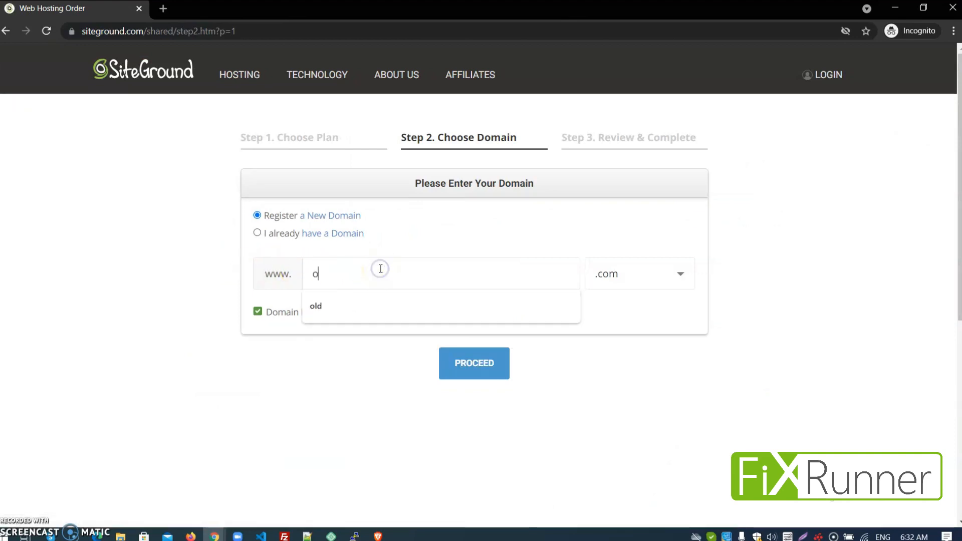
text(nline)
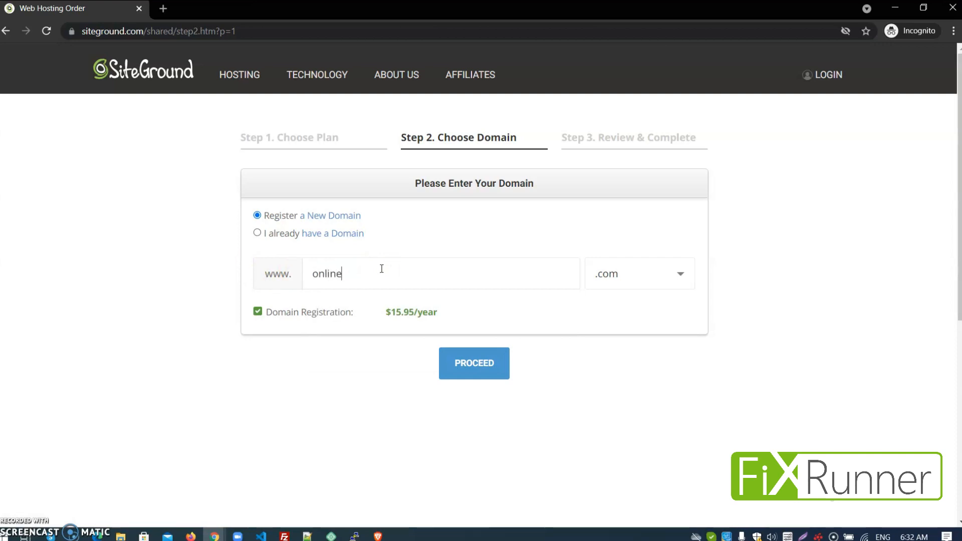
text(fixrunner)
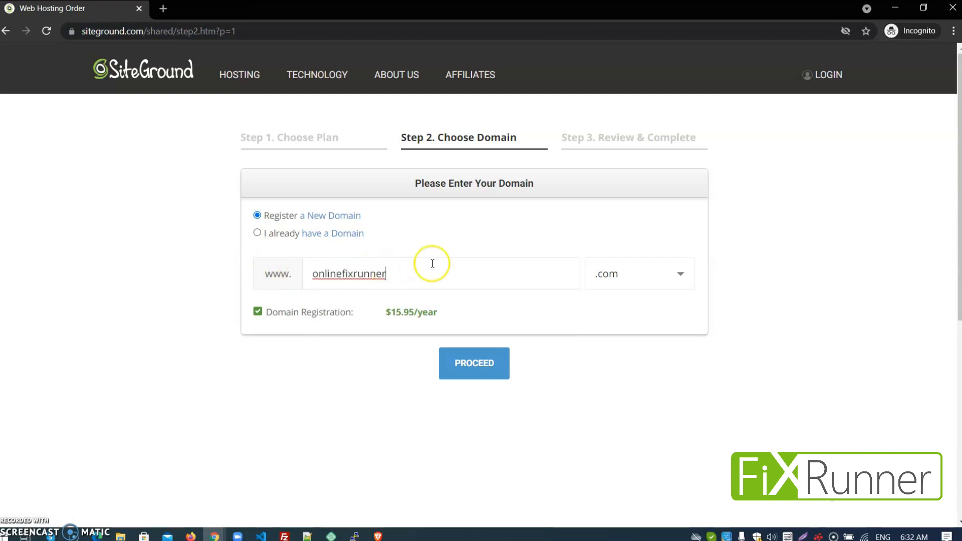
click(793, 253)
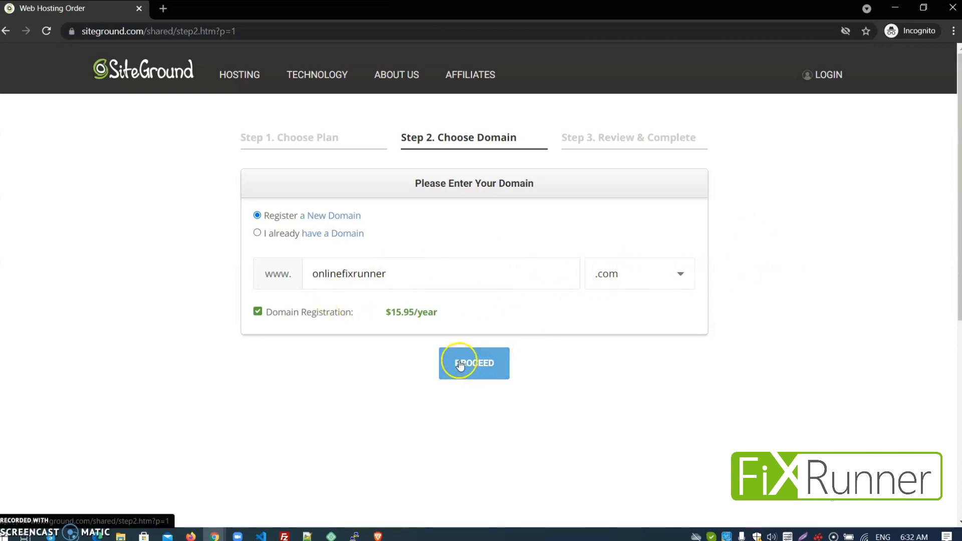
click(483, 359)
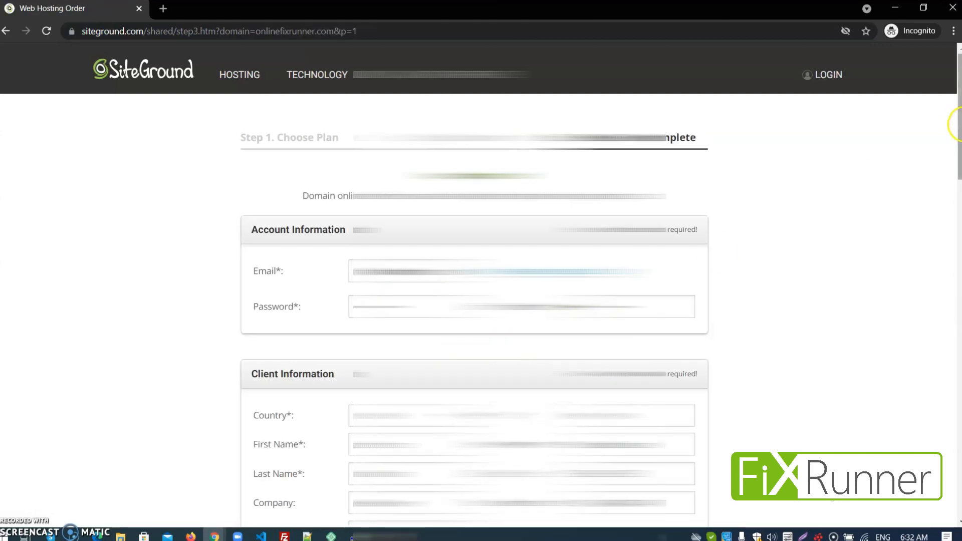
- Set the hosting billing period to 1 month
drag(961, 125, 961, 186)
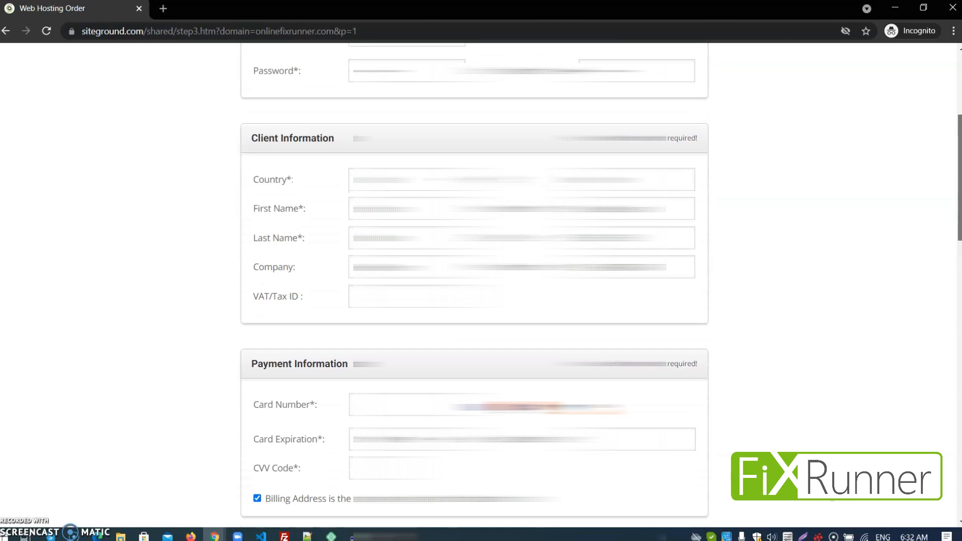
drag(961, 186, 960, 231)
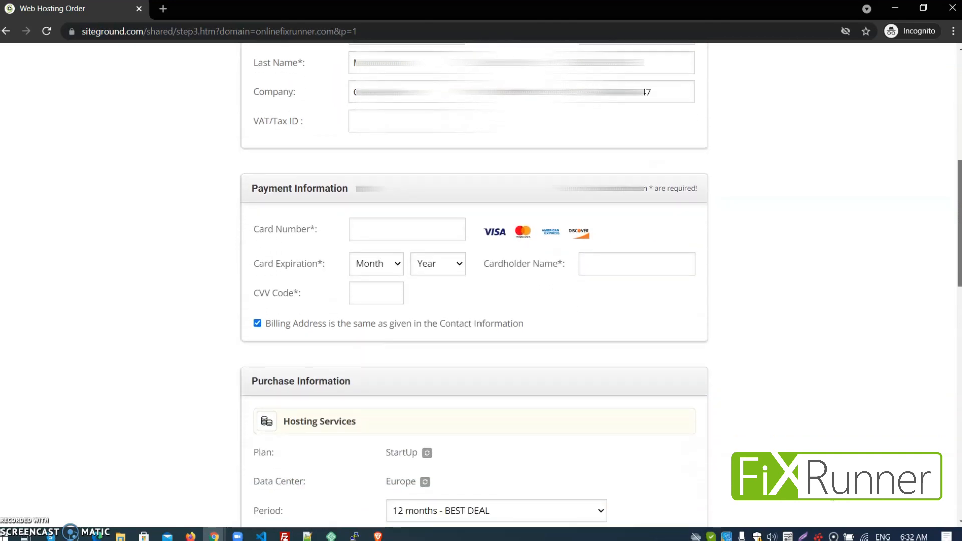
drag(961, 231, 961, 322)
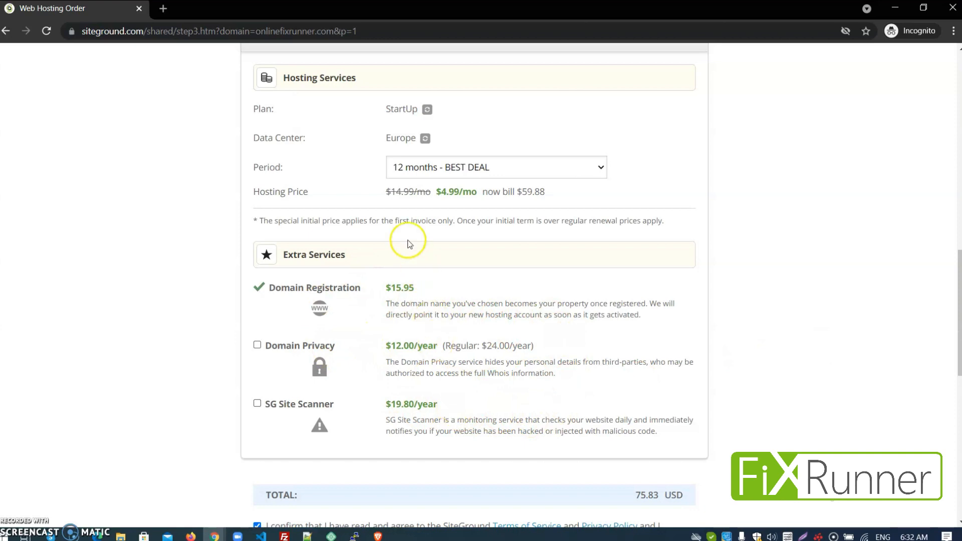
click(534, 168)
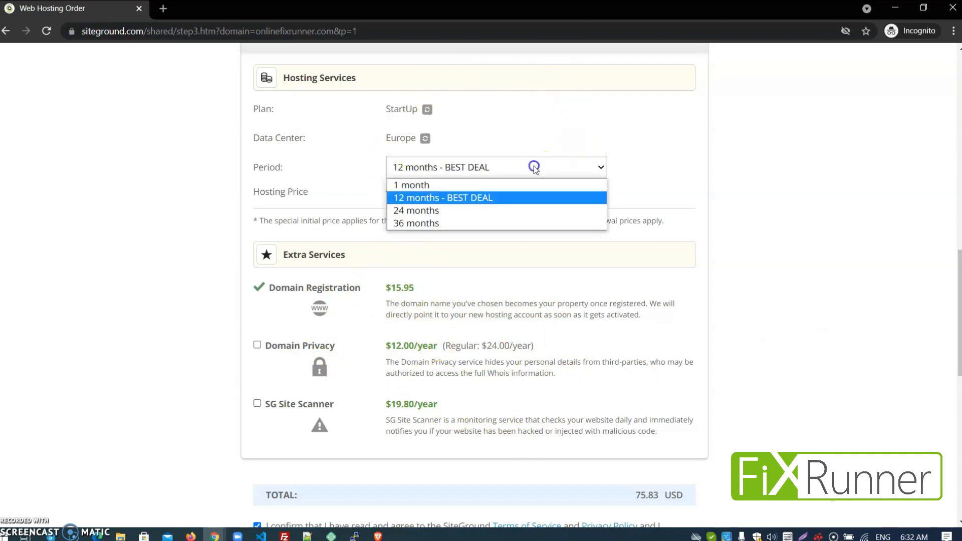
click(414, 186)
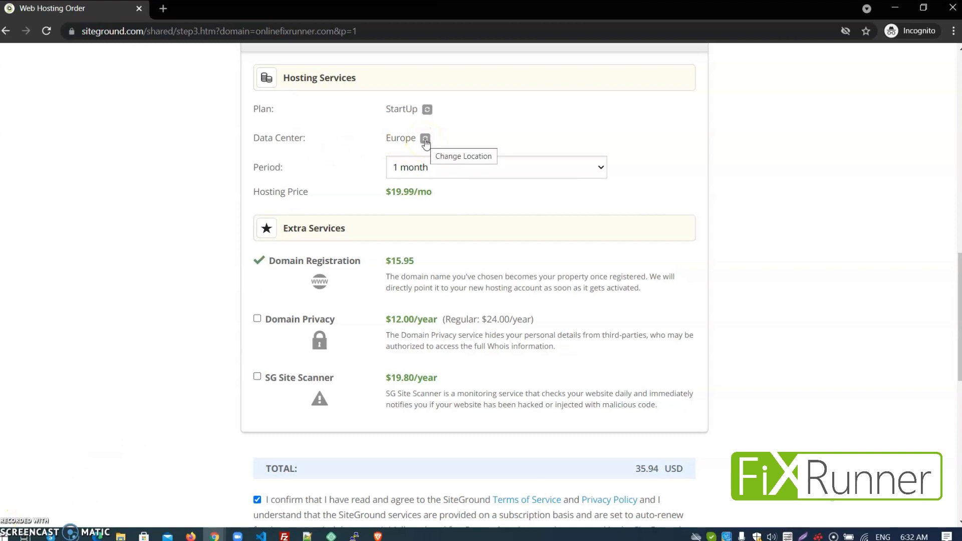
- Keep the terms of service ticked and pay the 35.94 USD order
scroll(950, 236, up, 2)
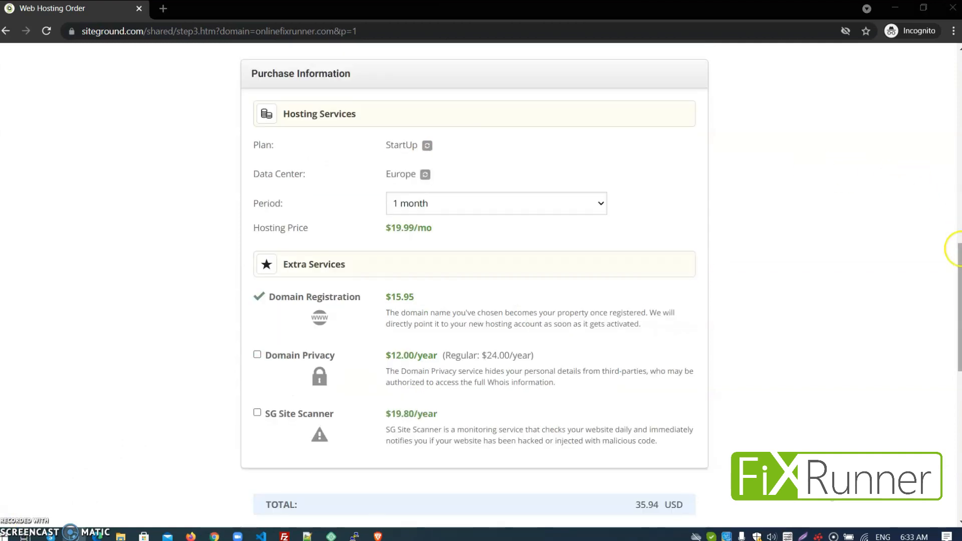
scroll(955, 265, down, 3)
scroll(958, 266, down, 3)
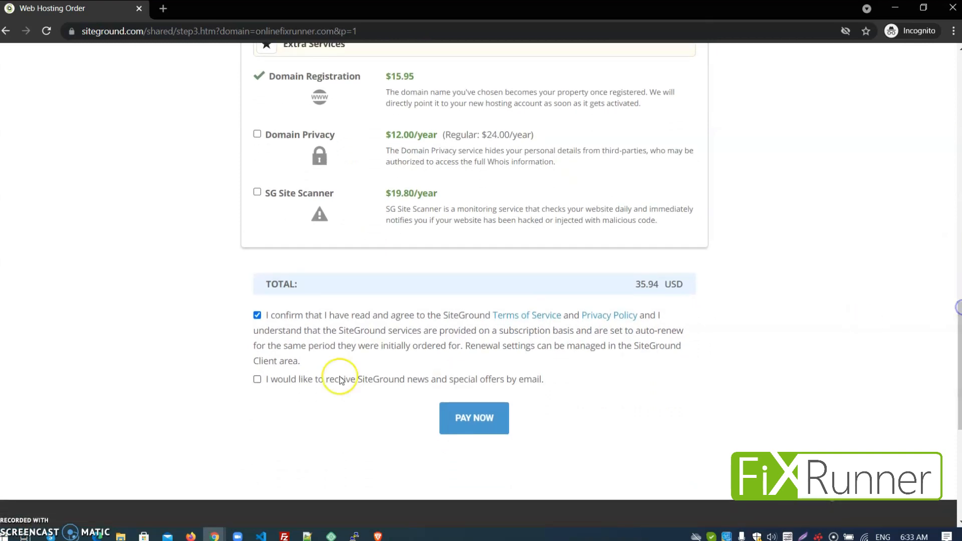
click(257, 318)
click(257, 317)
click(470, 419)
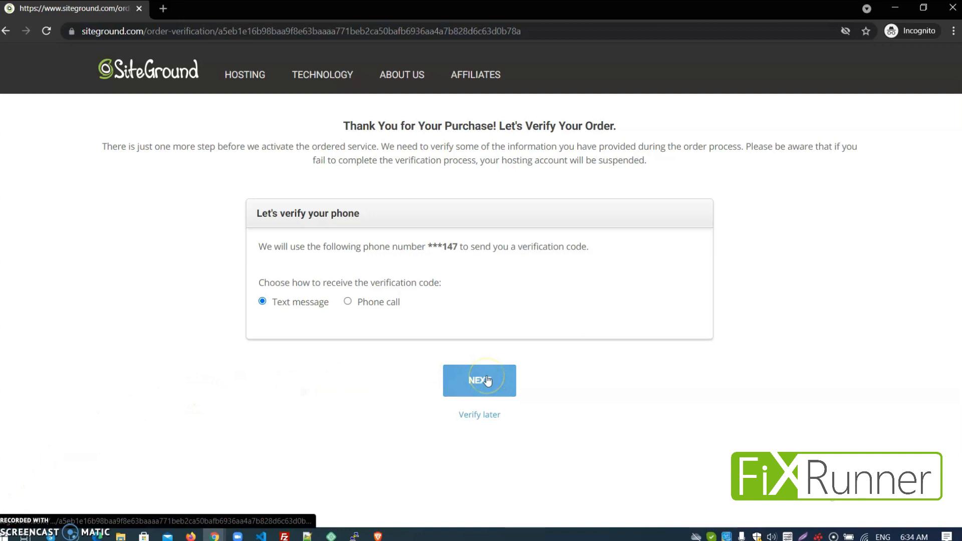
- Verify the phone number with the code sent by text message
click(488, 381)
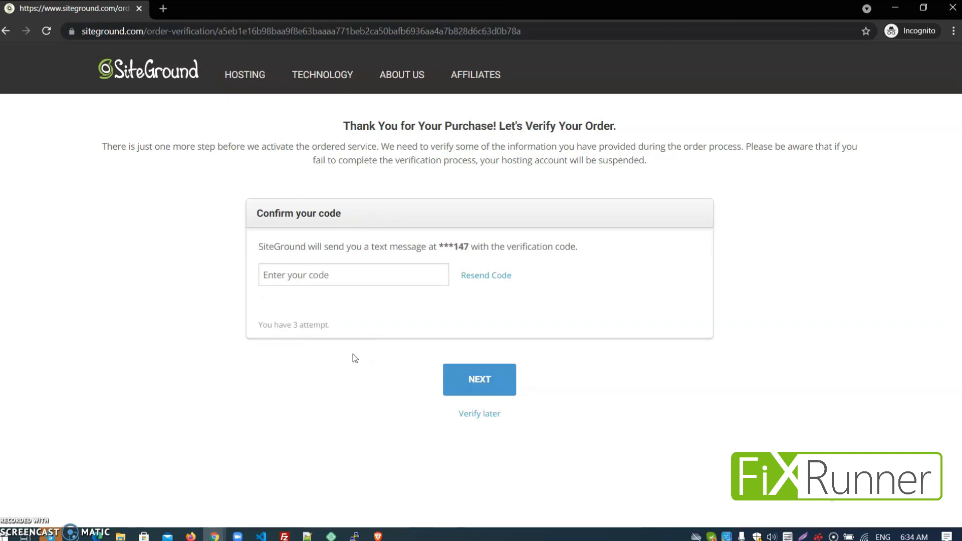
click(390, 331)
click(356, 278)
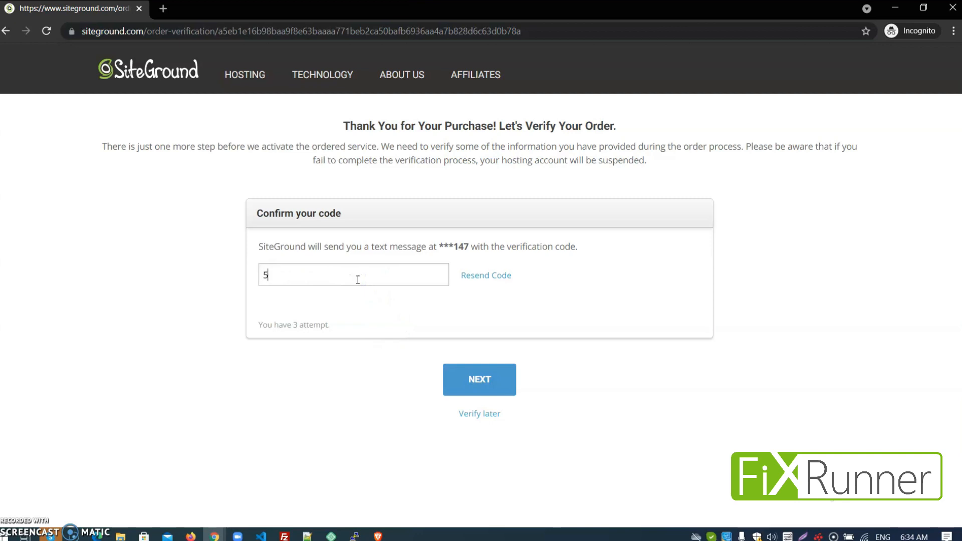
click(354, 278)
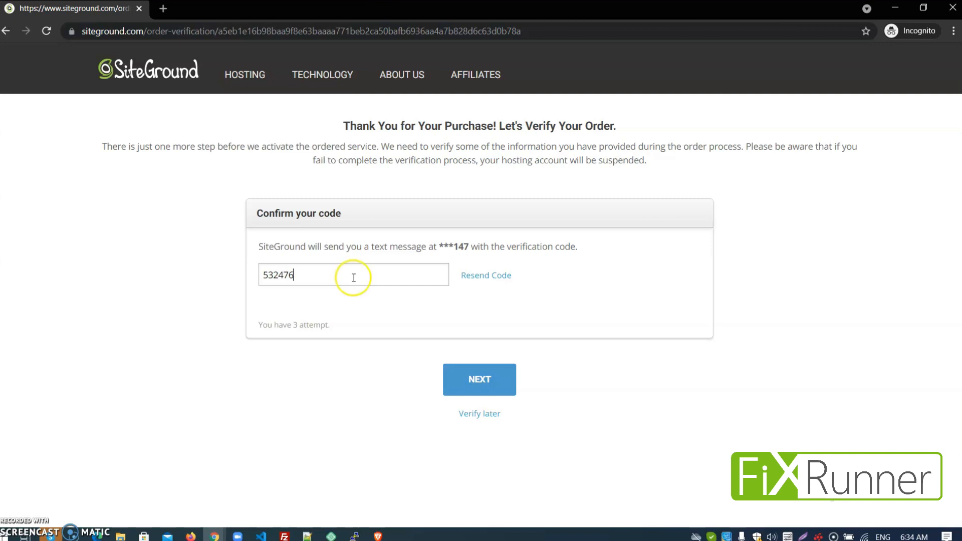
click(490, 392)
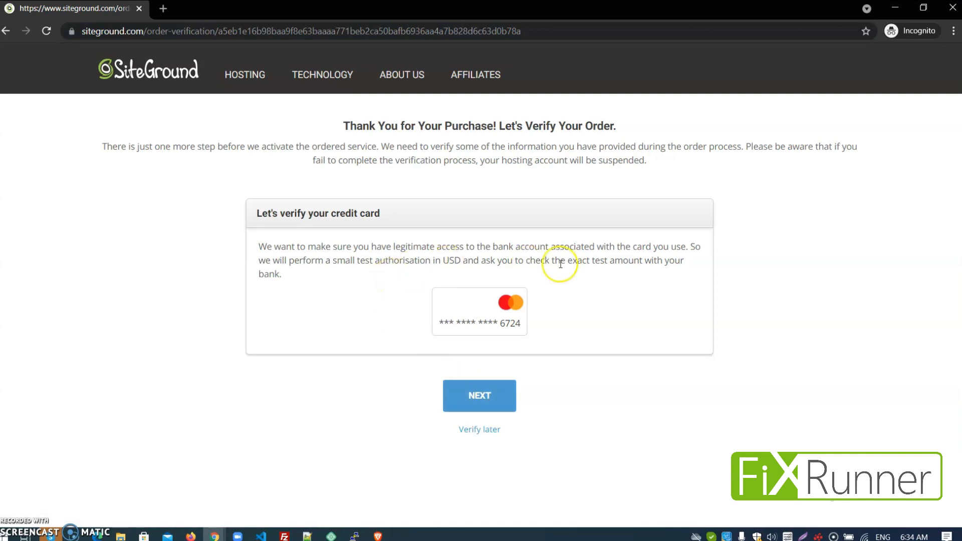
- Paste 3.05 as the test card authorisation amount and submit it
click(480, 397)
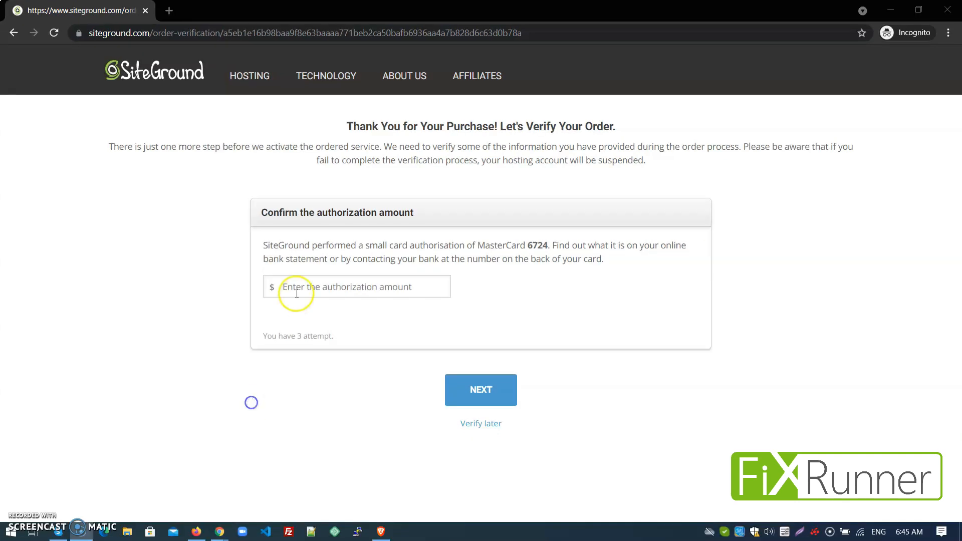
right_click(298, 288)
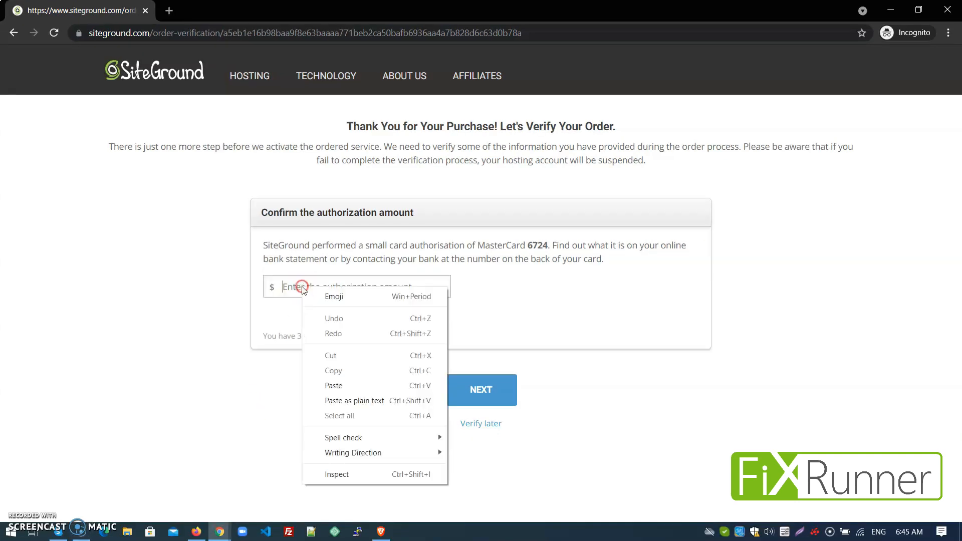
click(359, 400)
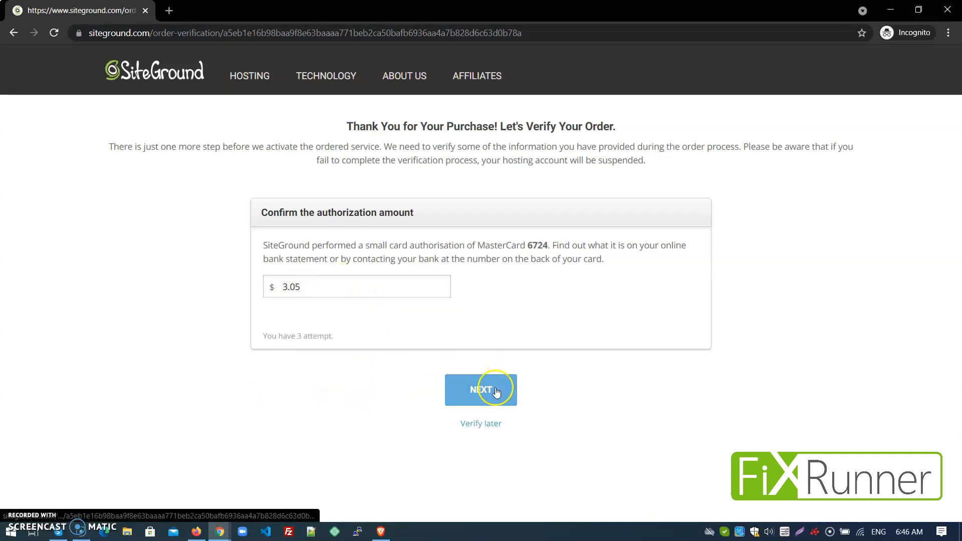
click(496, 392)
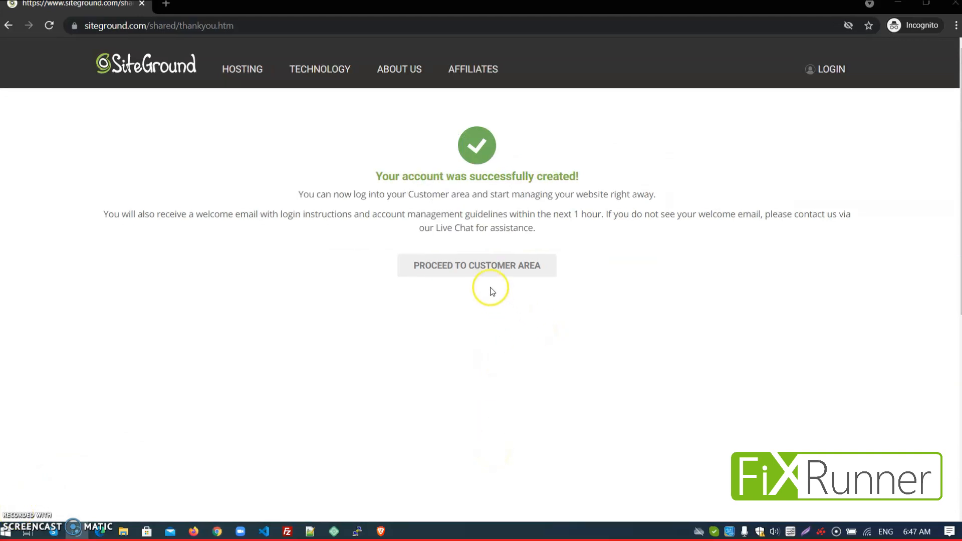
- Proceed to the customer area and start setting up a new site
click(477, 269)
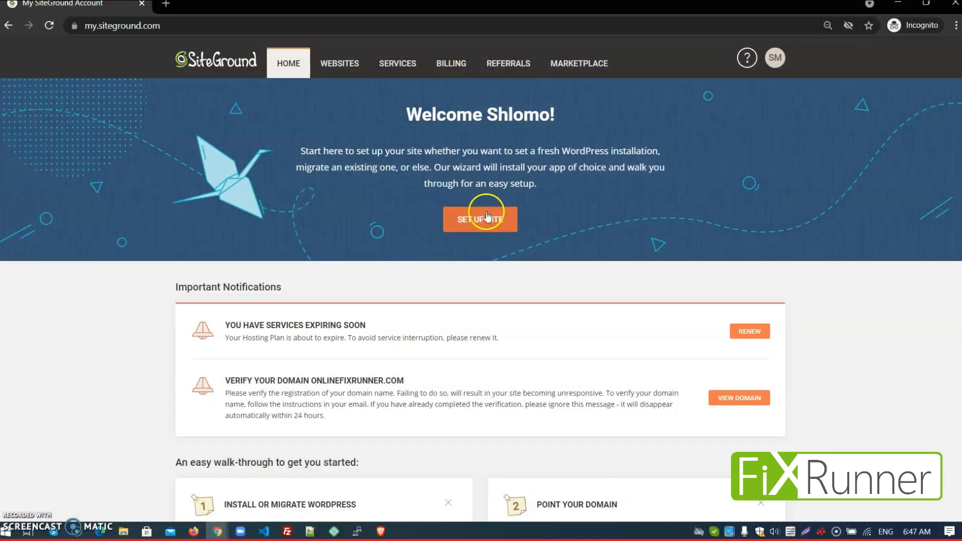
click(486, 217)
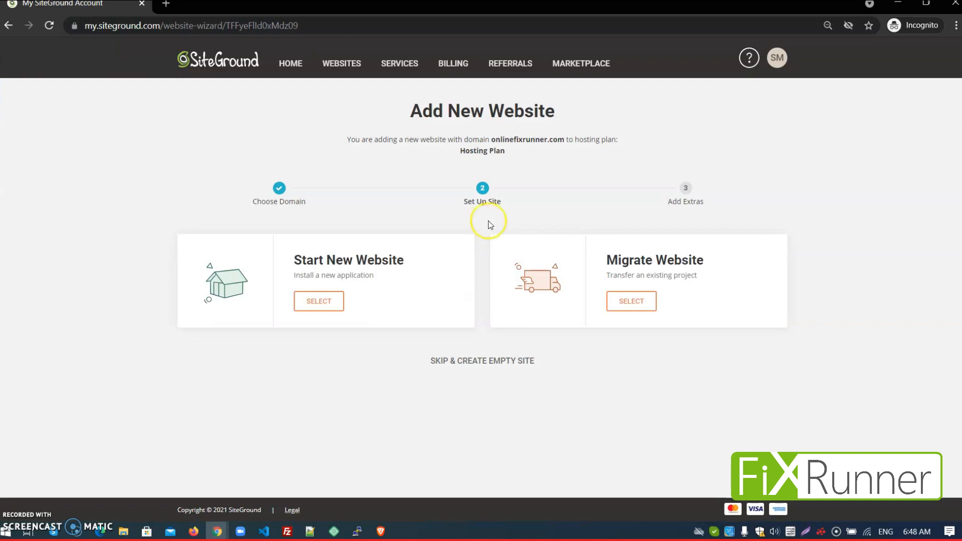
- Start a new WordPress website and correct the admin login e-mail address
click(317, 302)
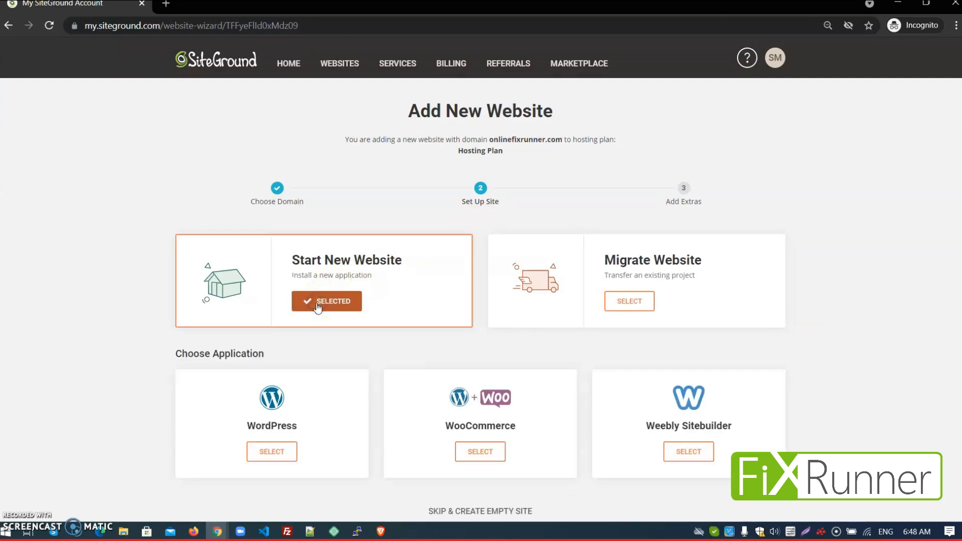
click(268, 452)
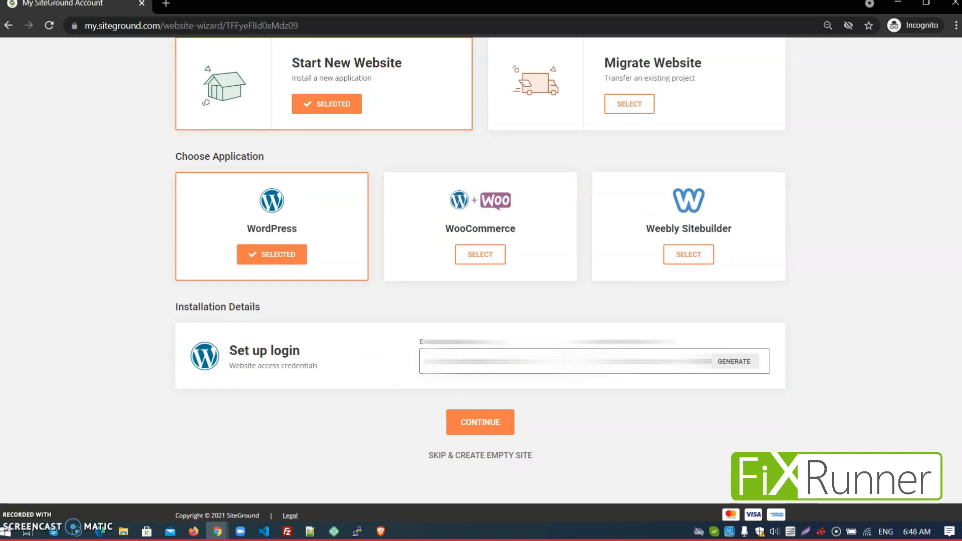
key(BackSpace)
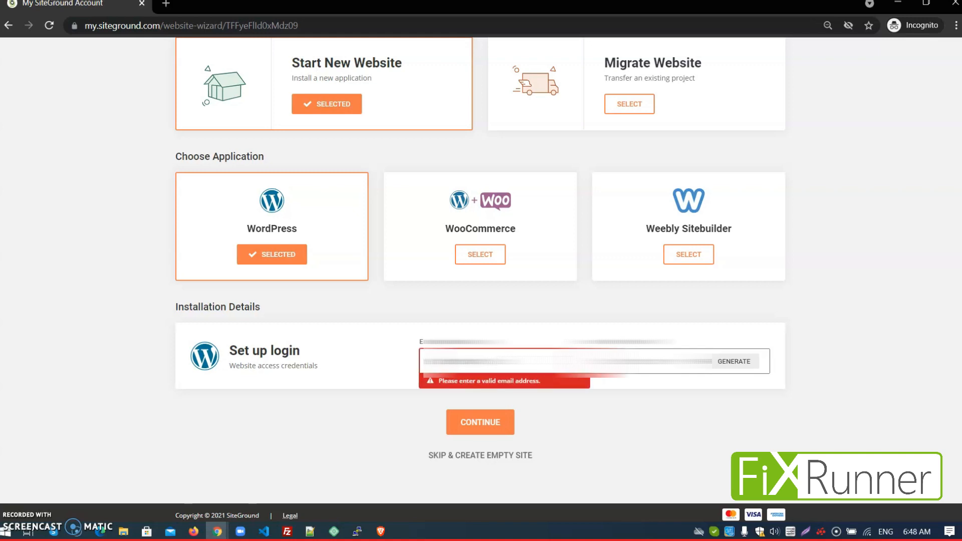
text(om)
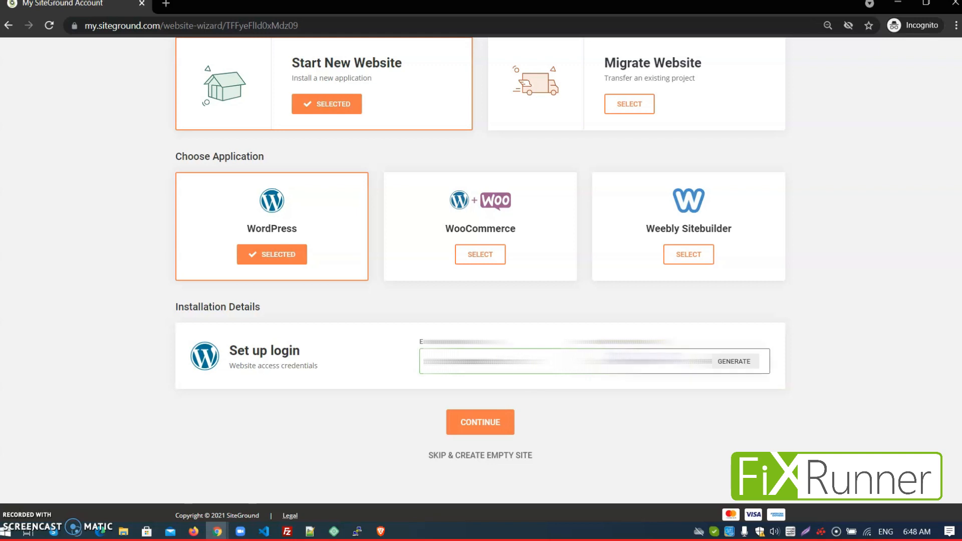
- Generate and copy a strong admin password, then finish without paid extras
click(736, 361)
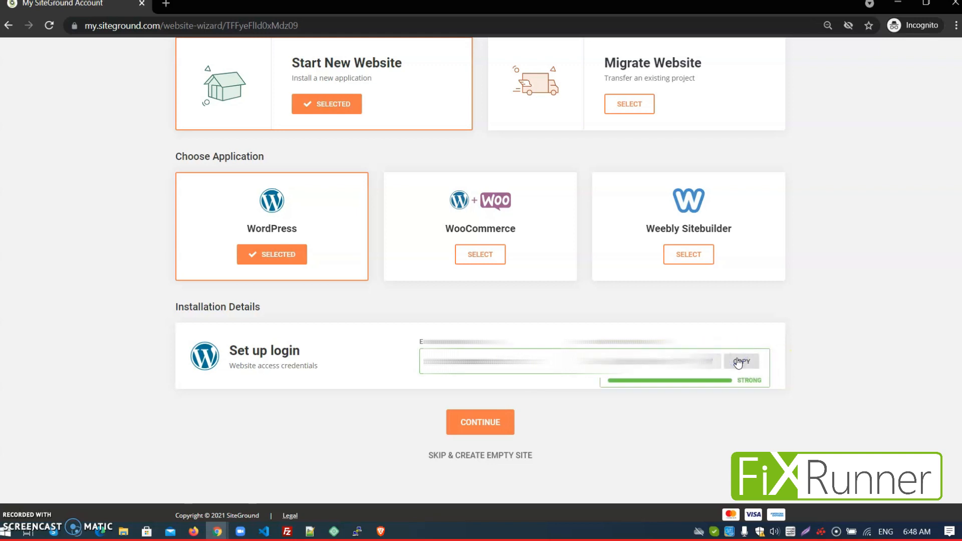
click(737, 362)
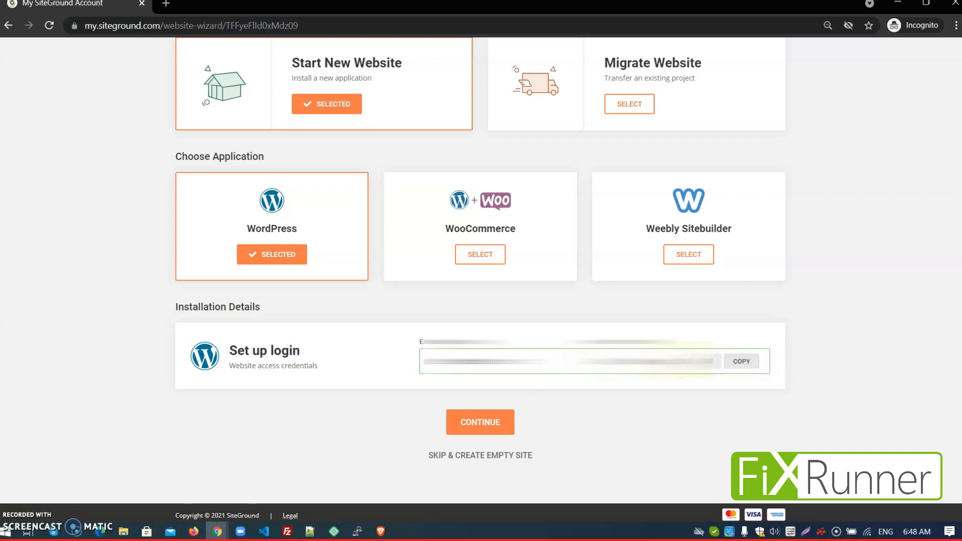
click(473, 422)
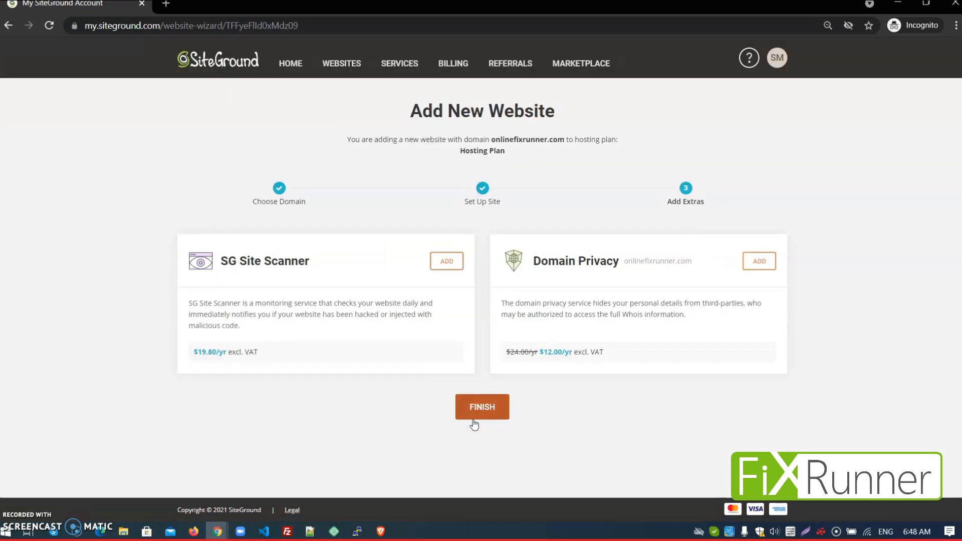
click(482, 409)
click(483, 409)
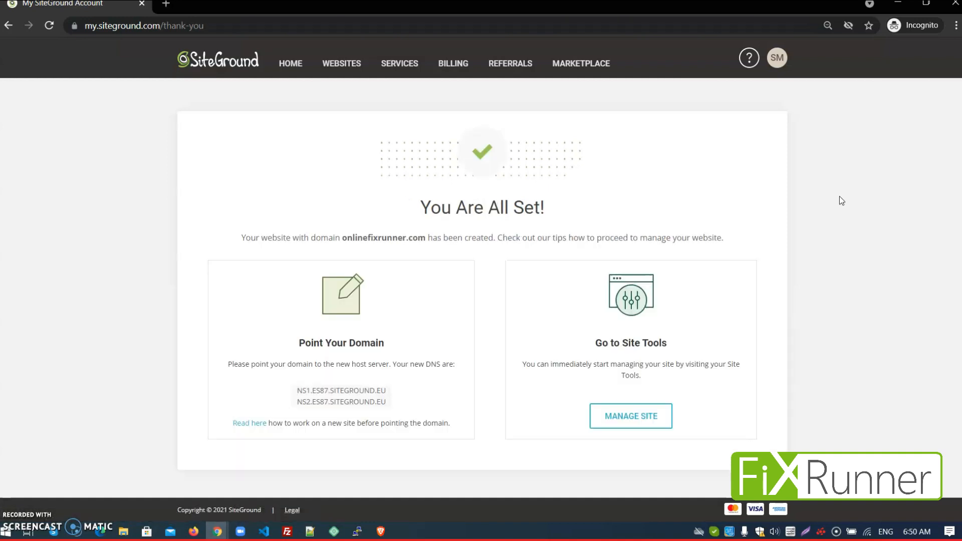
- Log into onlinefixrunner.com's WordPress admin from WordPress > Install & Manage in Site Tools
click(634, 417)
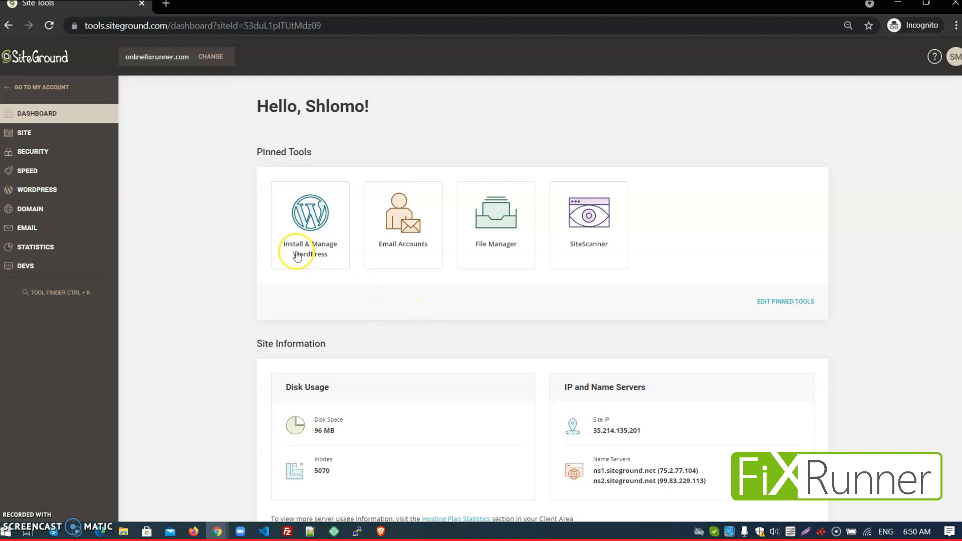
click(53, 191)
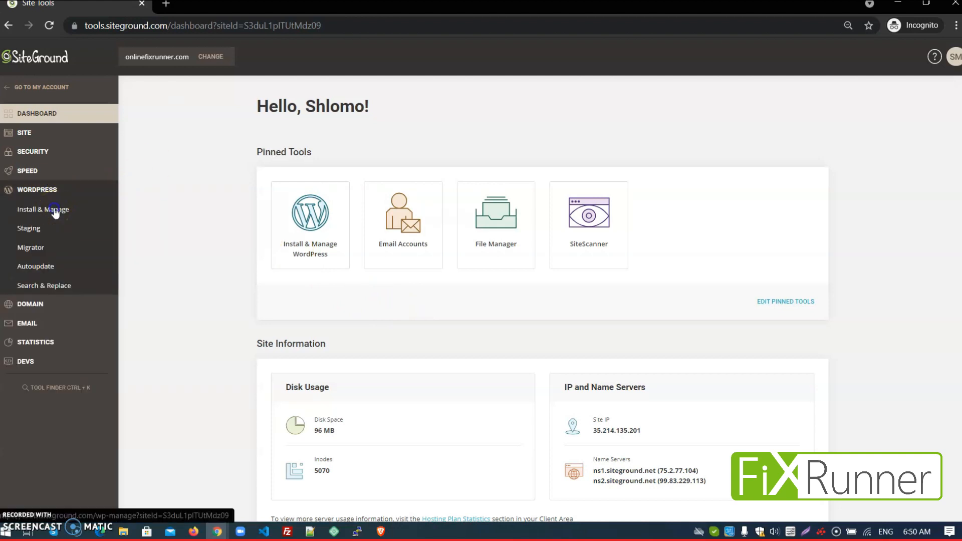
click(55, 210)
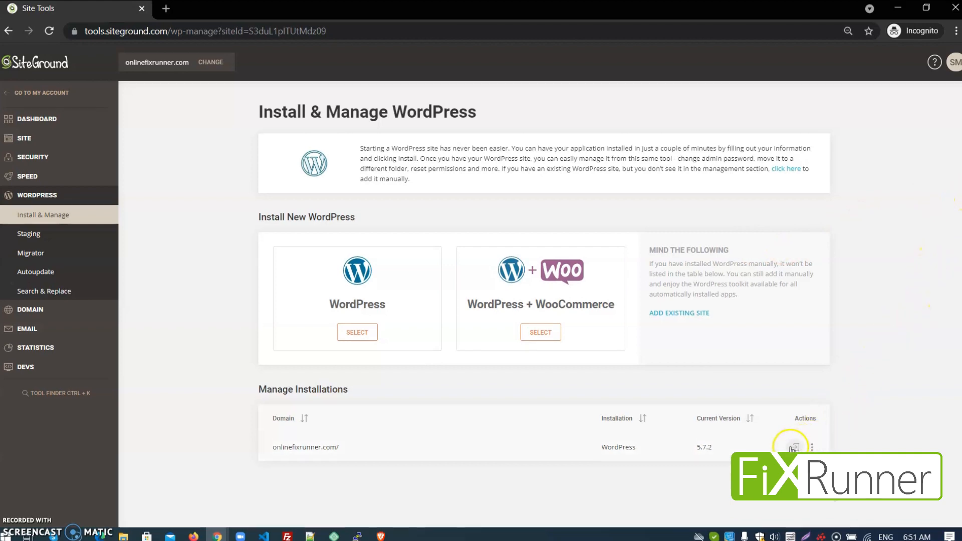
click(793, 448)
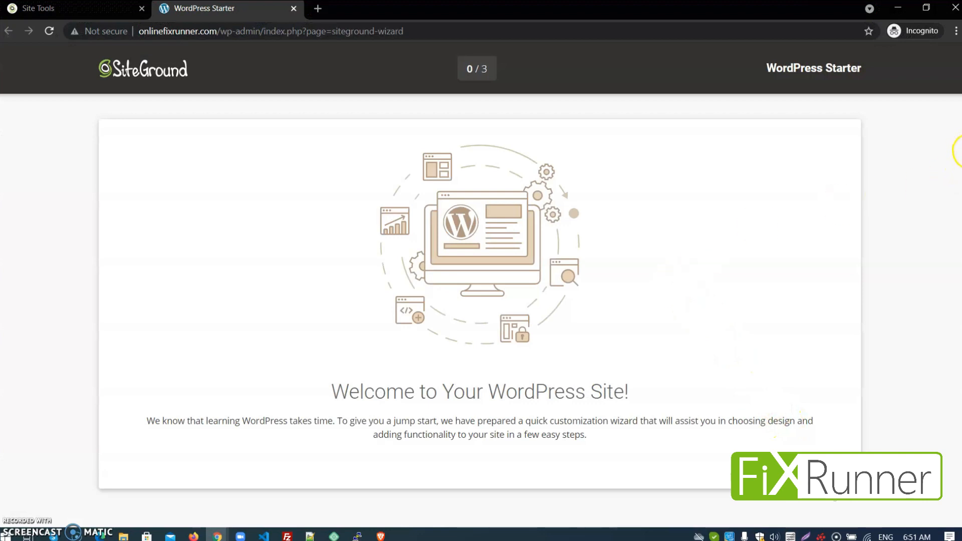
- Browse the Starter wizard's theme list, then back out to the Dashboard
drag(961, 152, 961, 229)
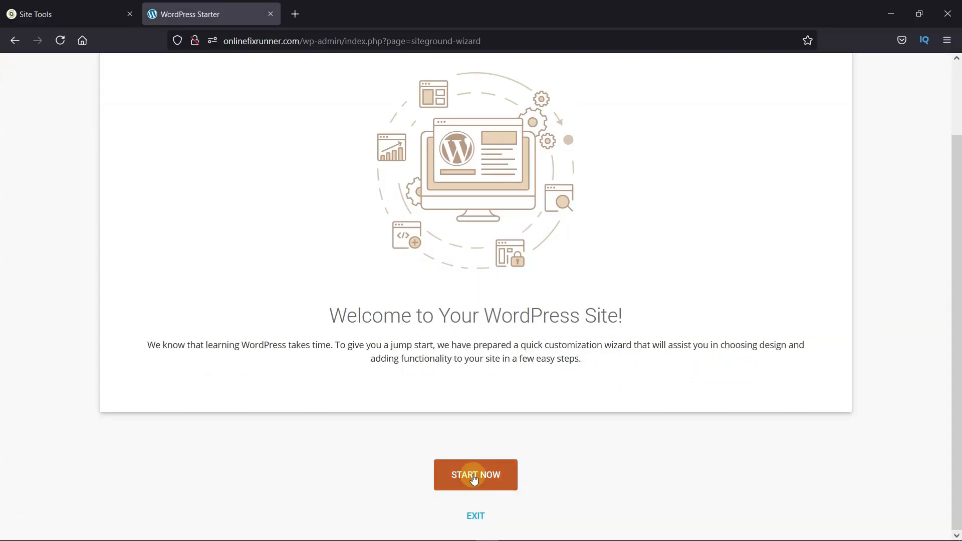
click(476, 476)
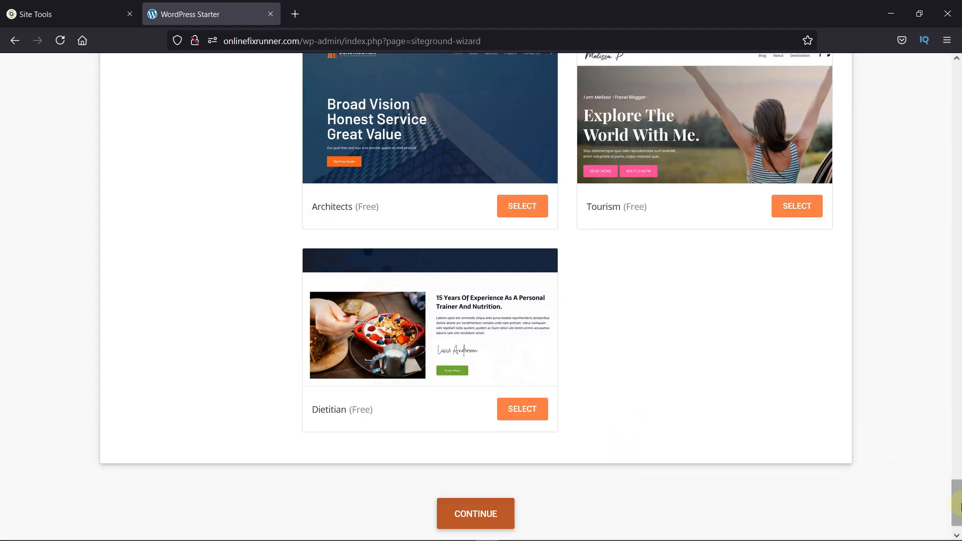
drag(957, 501, 948, 5)
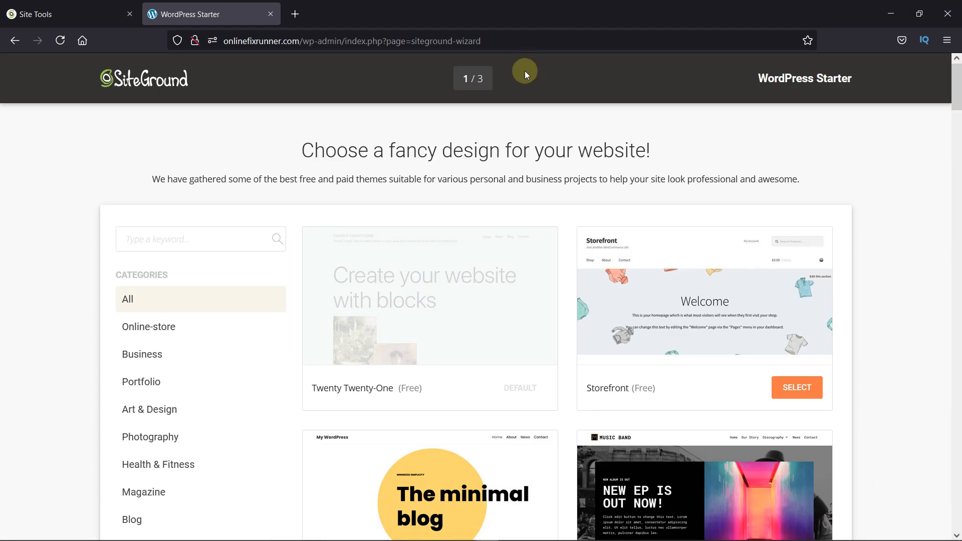
click(4, 47)
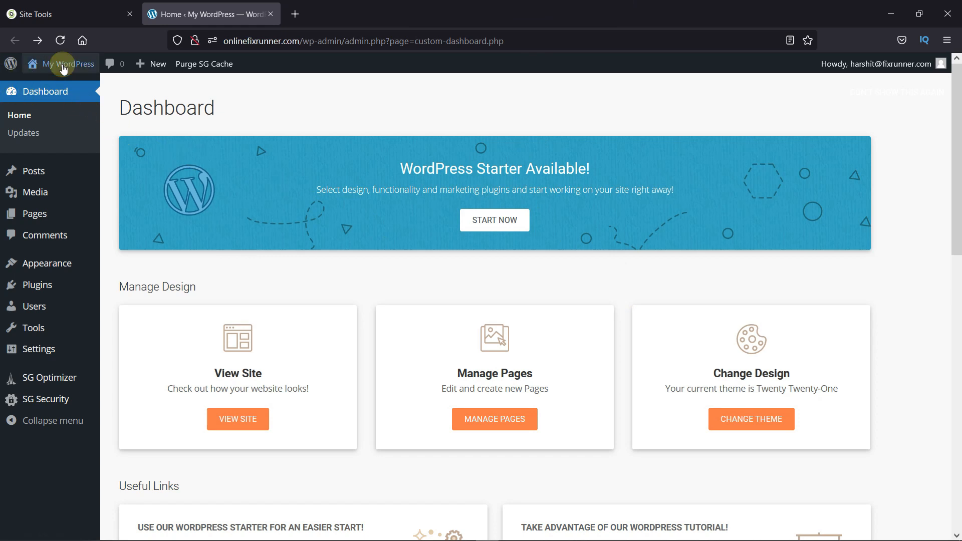
- View the live site in a new tab, check its not-secure connection, and return to Site Tools
middle_click(63, 89)
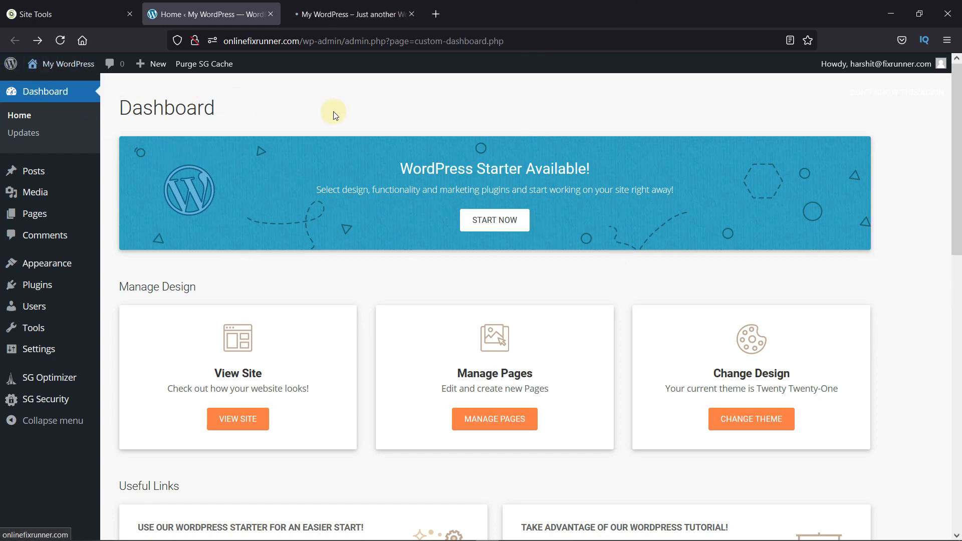
click(381, 15)
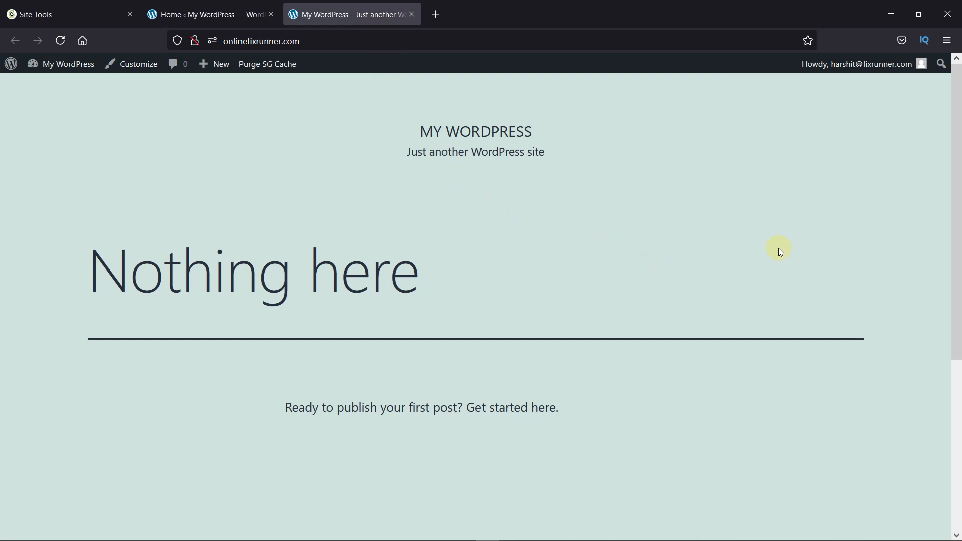
scroll(780, 251, down, 5)
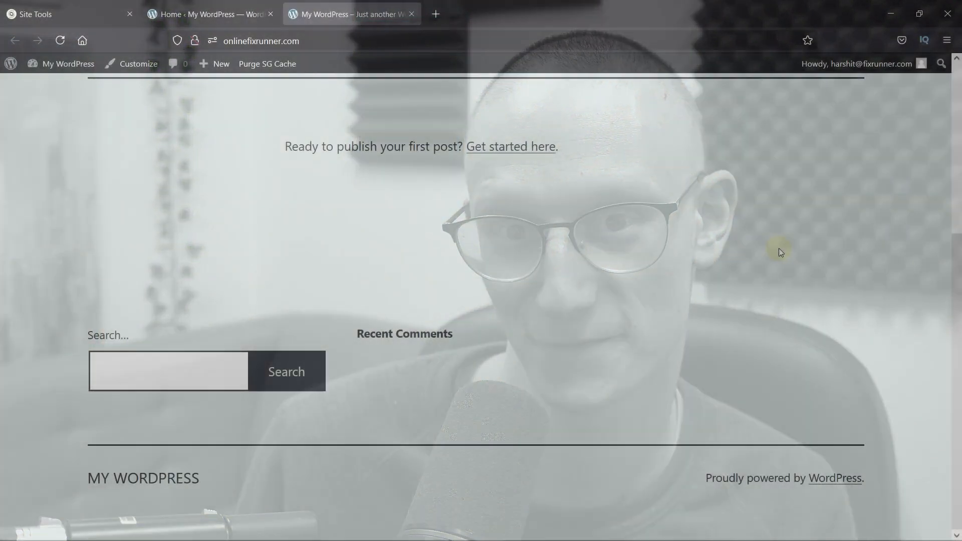
scroll(779, 248, up, 5)
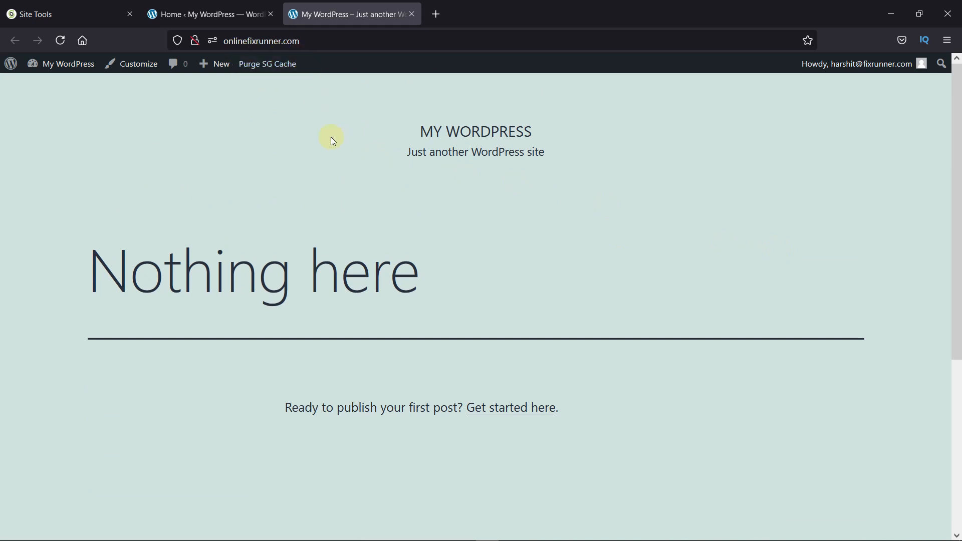
click(200, 45)
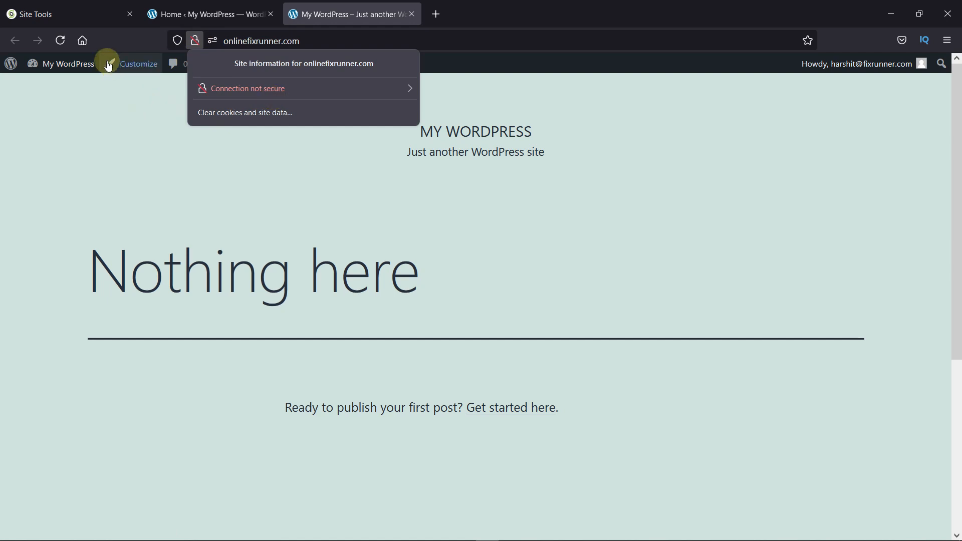
click(84, 17)
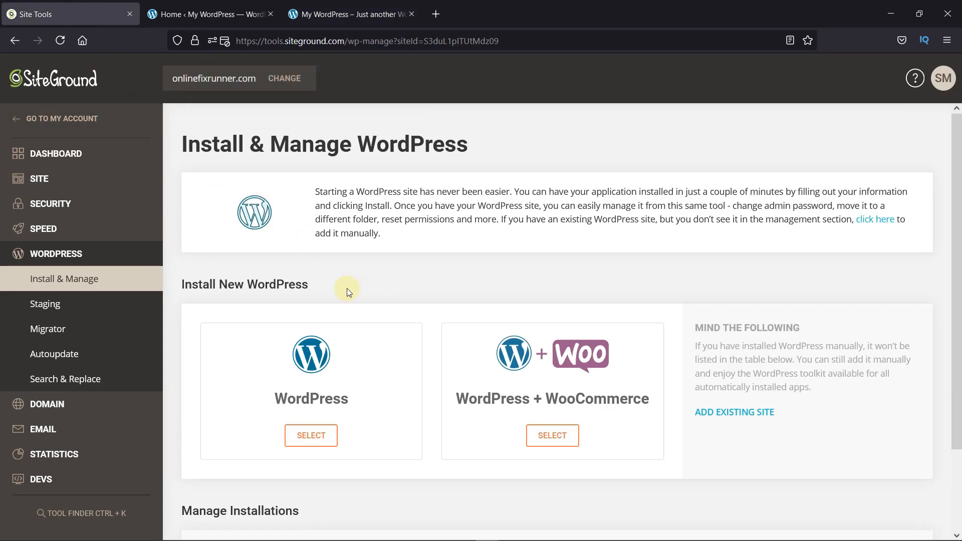
- Install a Let's Encrypt Wildcard SSL certificate for onlinefixrunner.com in SSL Manager
click(69, 207)
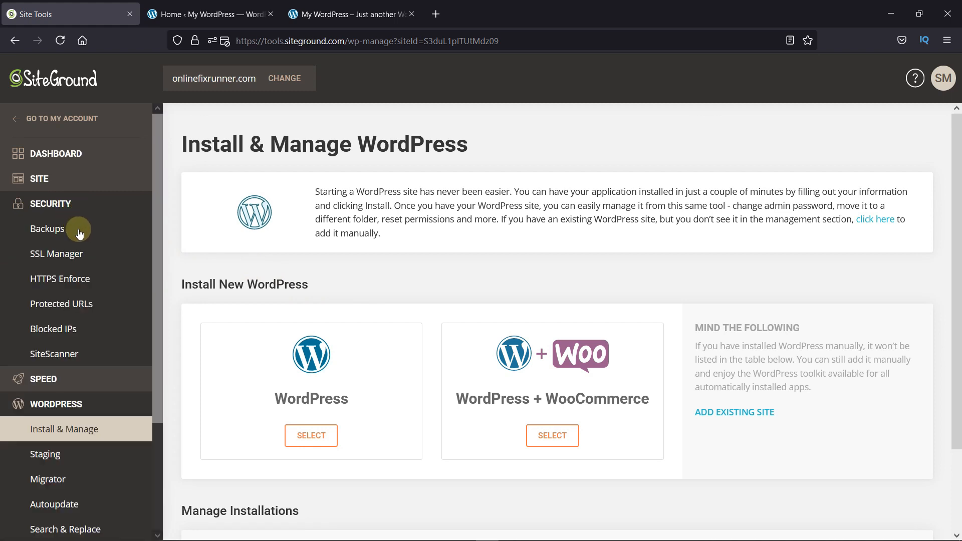
click(77, 256)
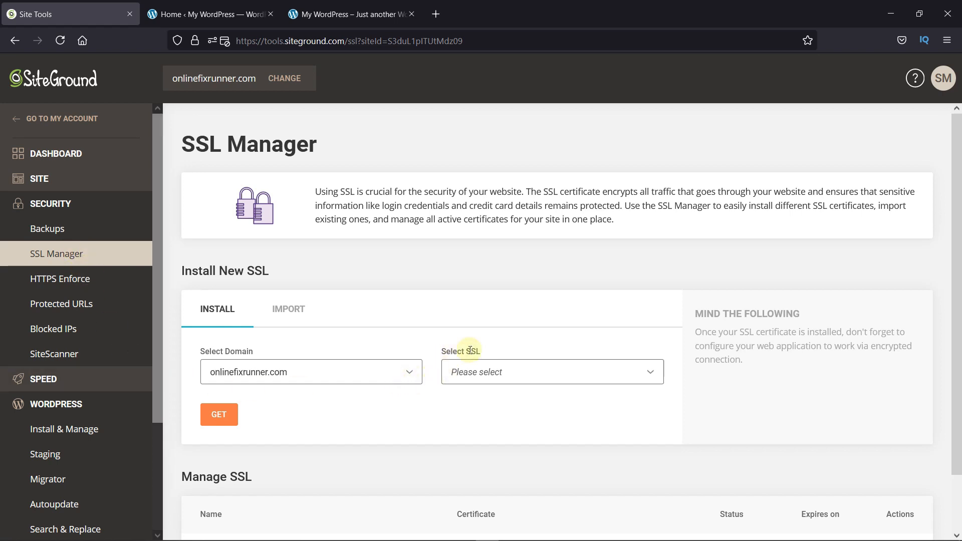
click(647, 372)
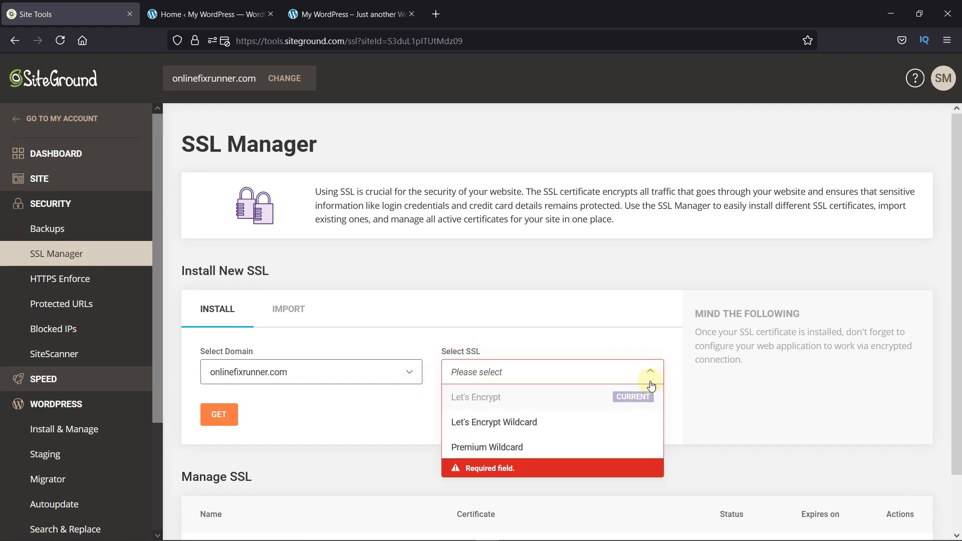
click(621, 426)
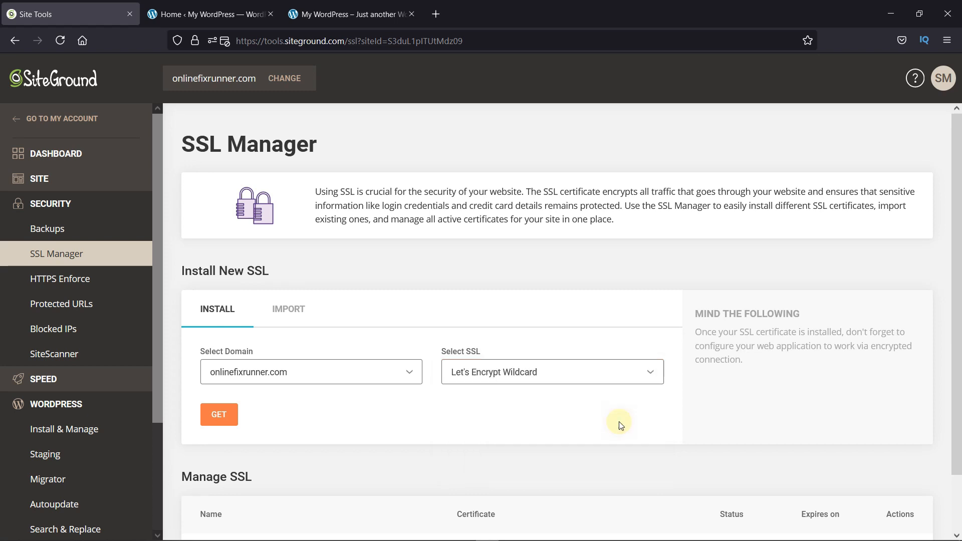
click(214, 417)
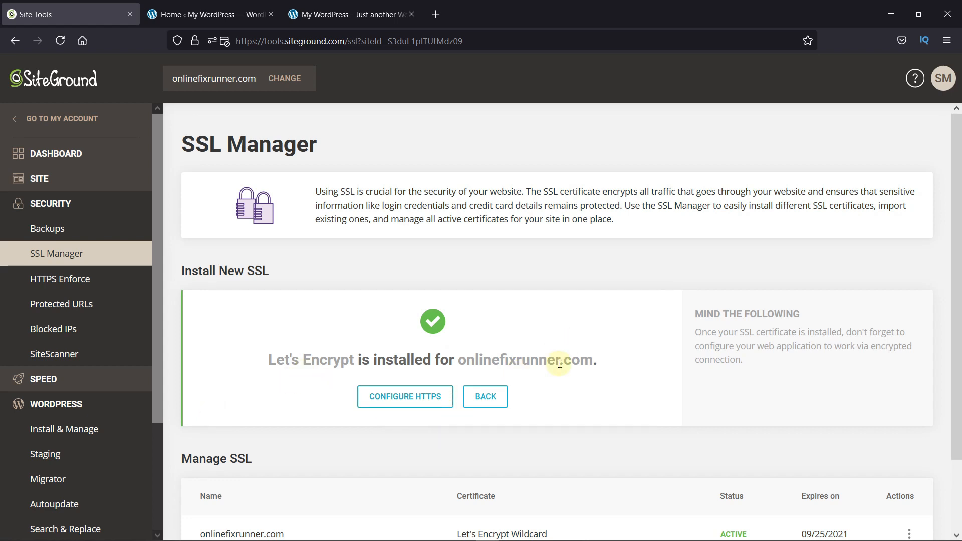
click(231, 14)
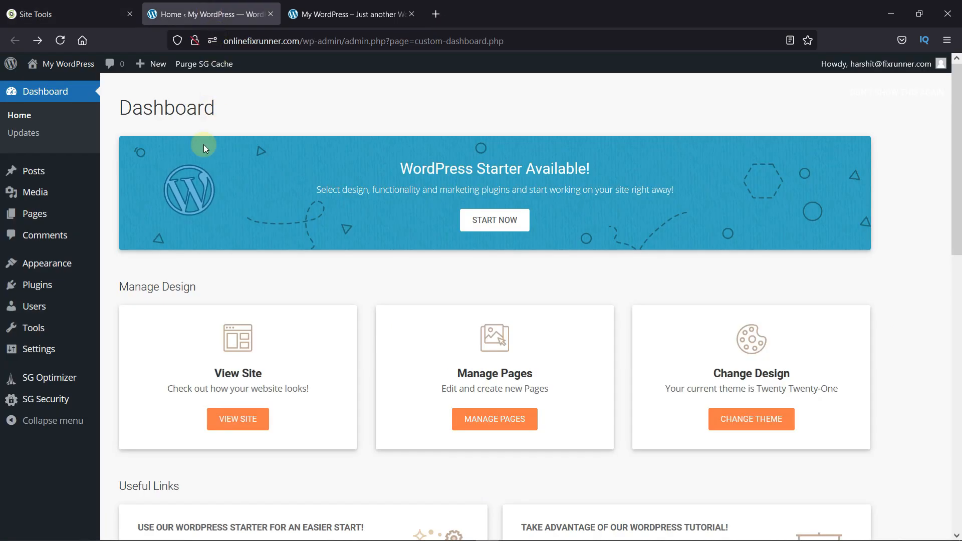
- Search the plugin directory for 'really simple ssl', then install and activate Really Simple SSL
mouse_move(57, 283)
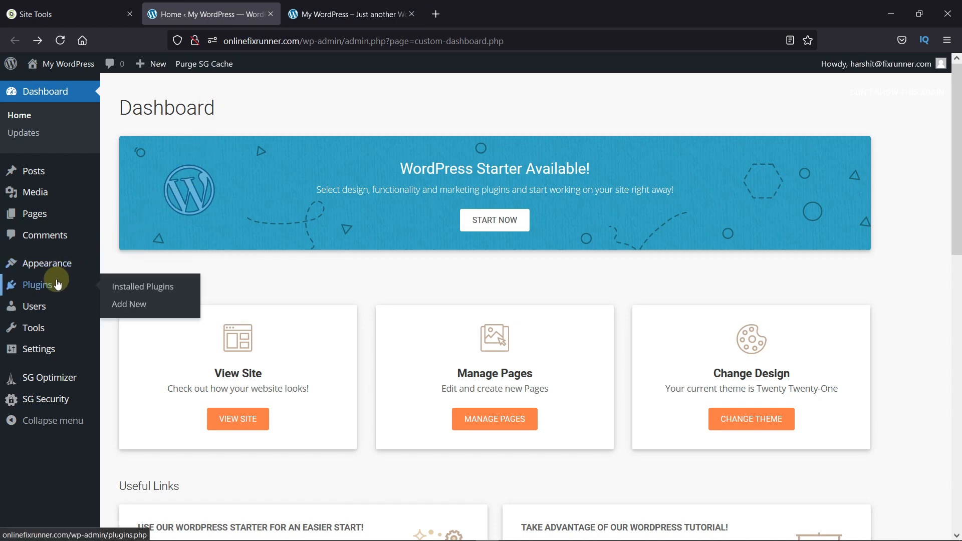
click(122, 304)
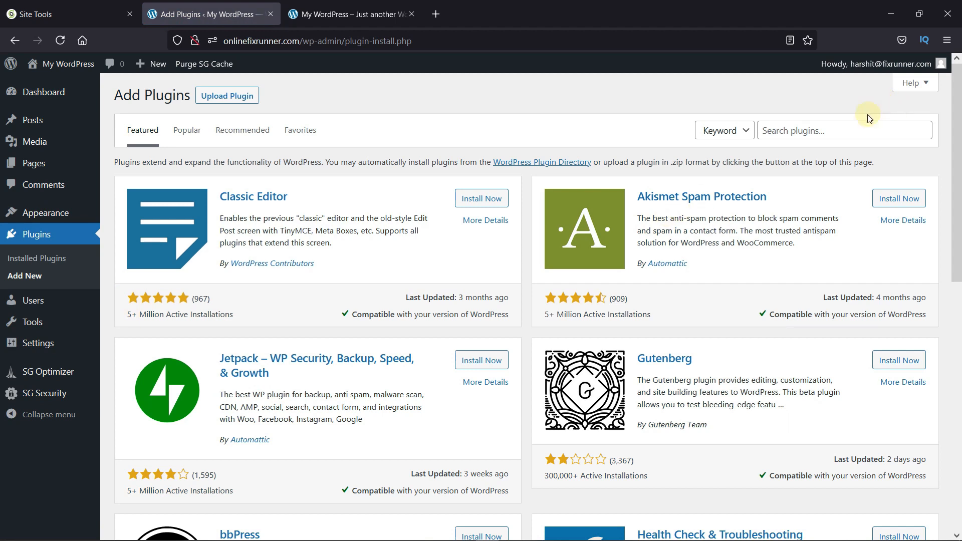
click(863, 128)
text(really)
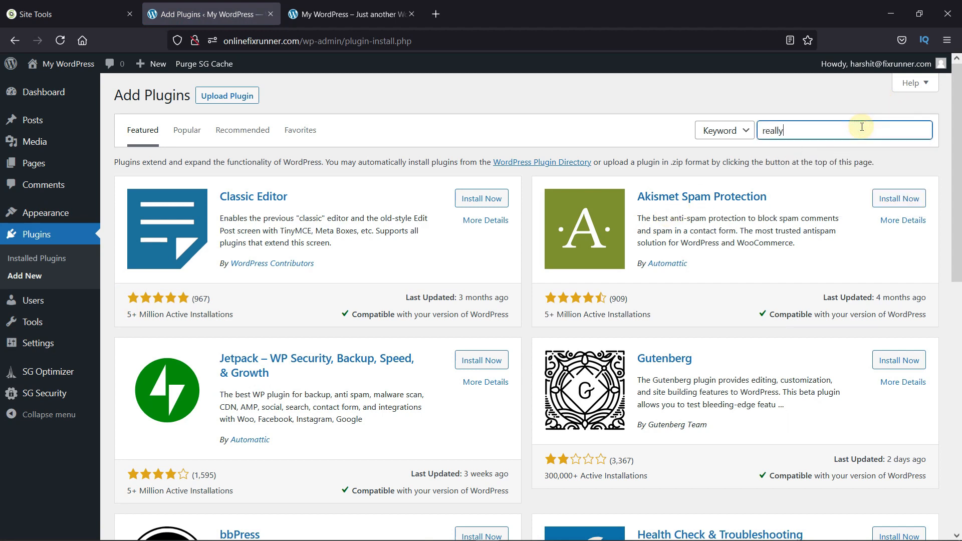
text( simply)
key(BackSpace)
text(e ssl)
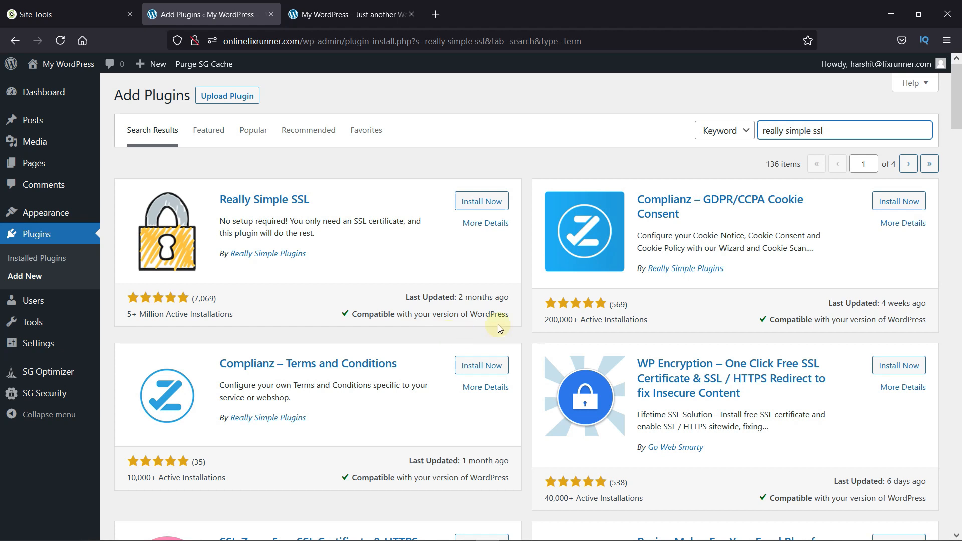
click(488, 203)
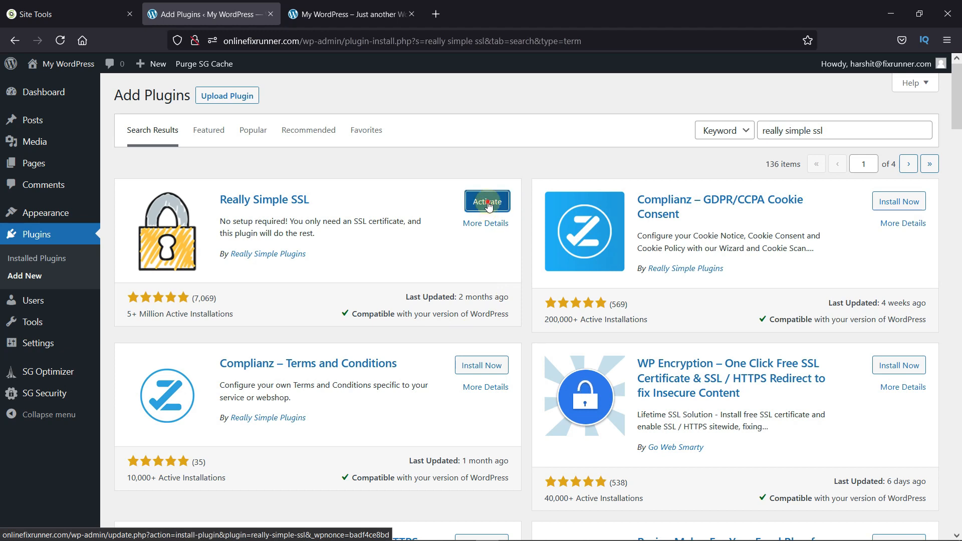
click(488, 205)
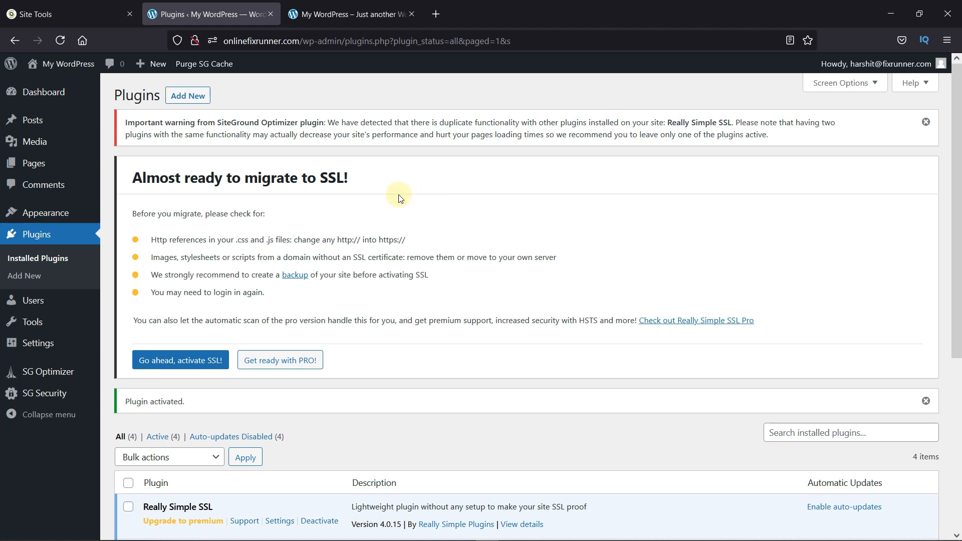
- Activate SSL site-wide and reload the live site to confirm it loads securely over https
scroll(401, 216, down, 2)
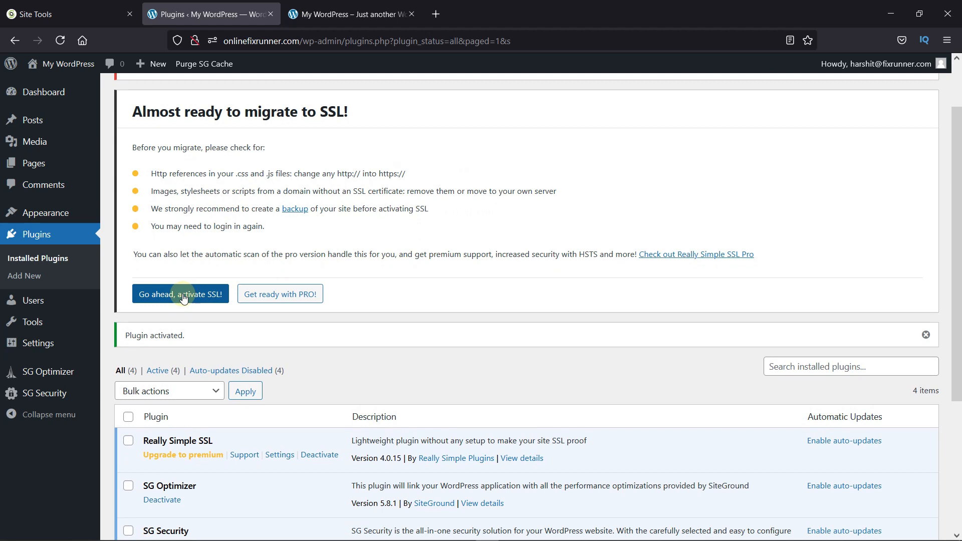
click(184, 296)
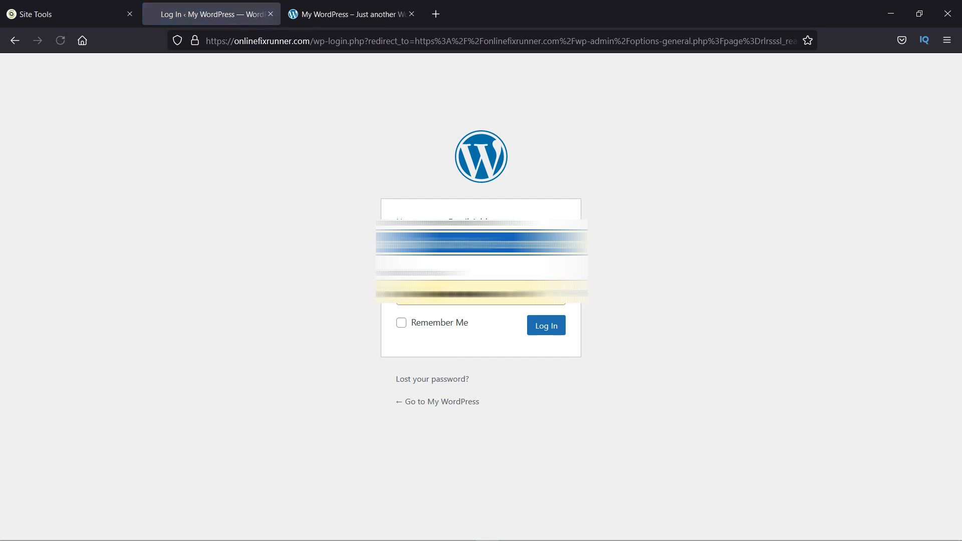
click(318, 15)
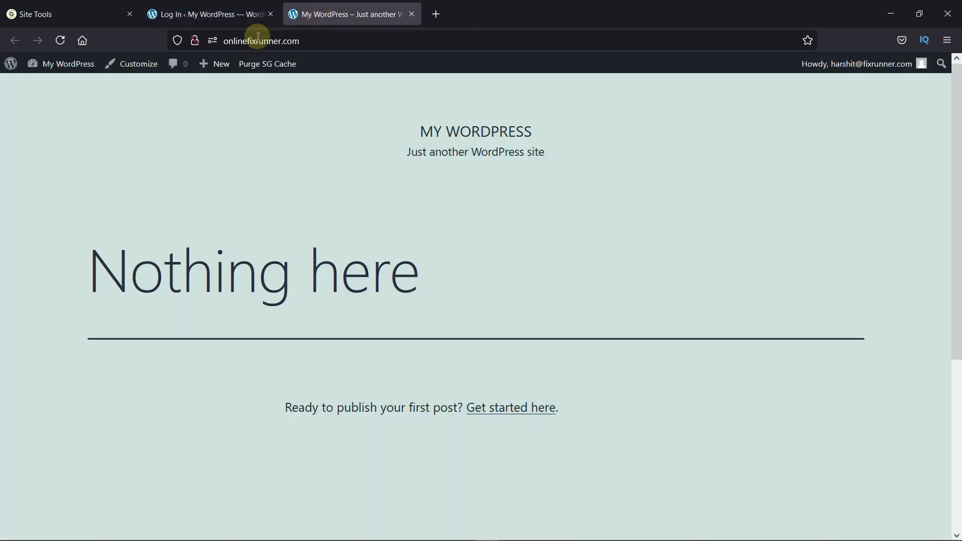
click(60, 40)
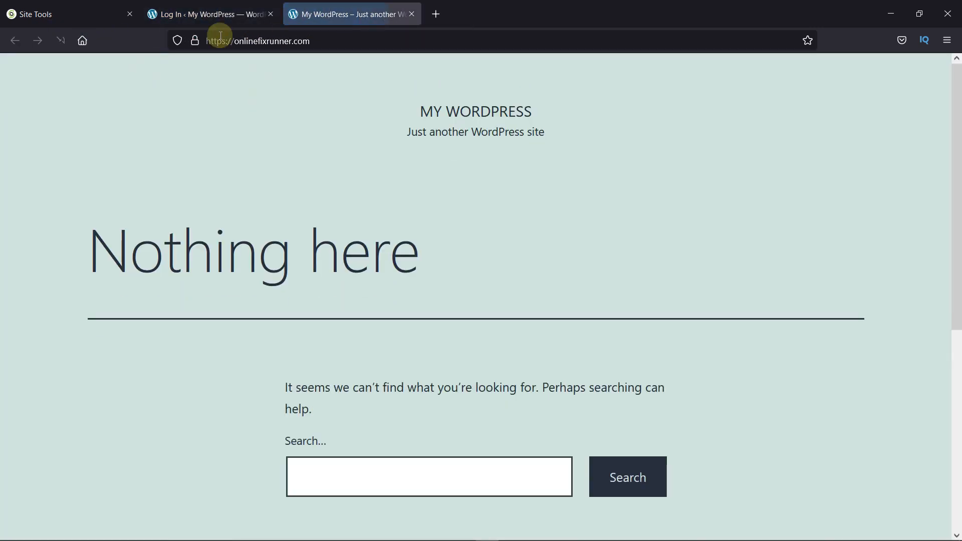
click(198, 44)
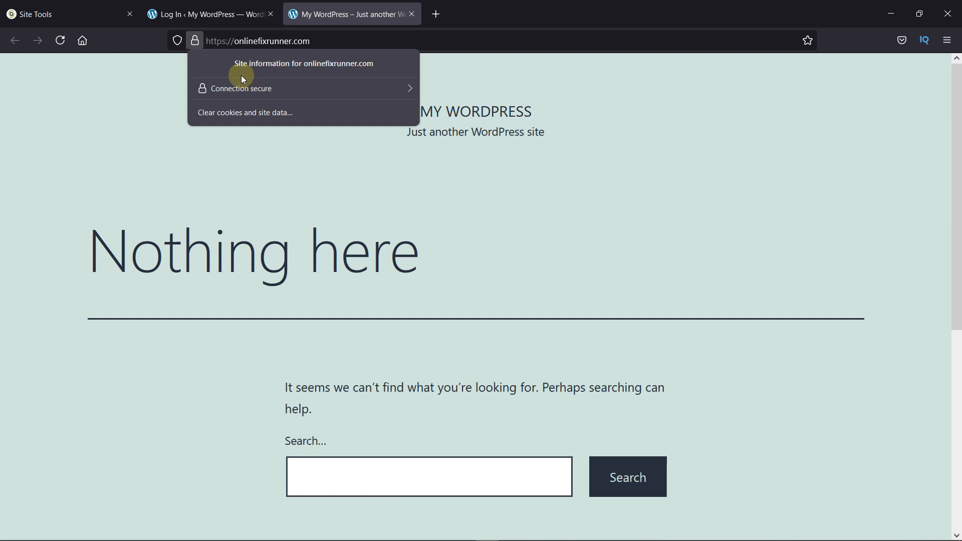
- Log back in to the WordPress admin from the login page
click(207, 14)
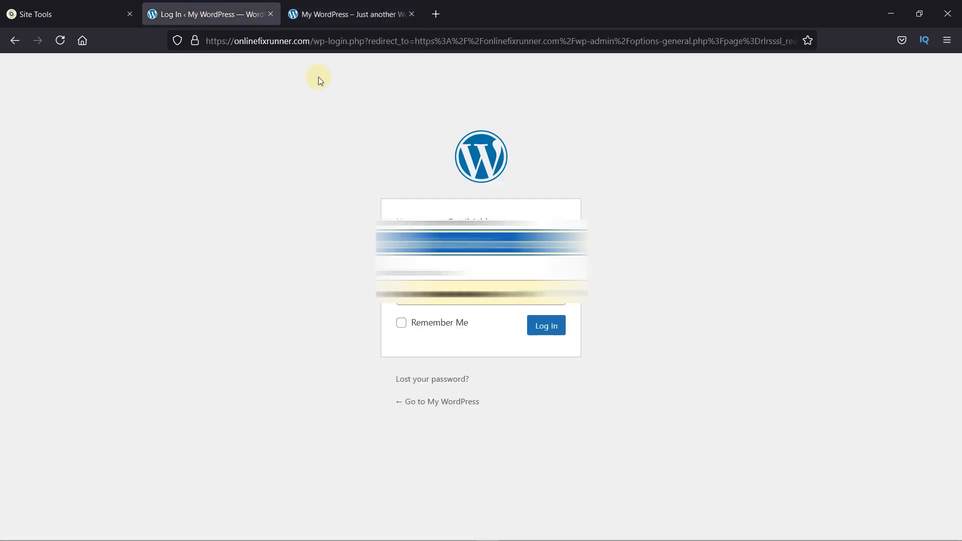
click(282, 215)
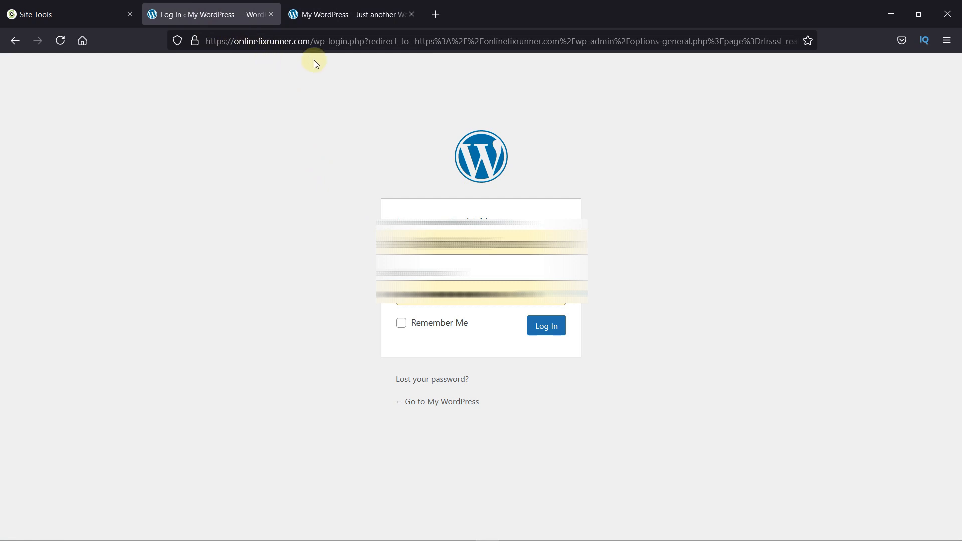
click(543, 327)
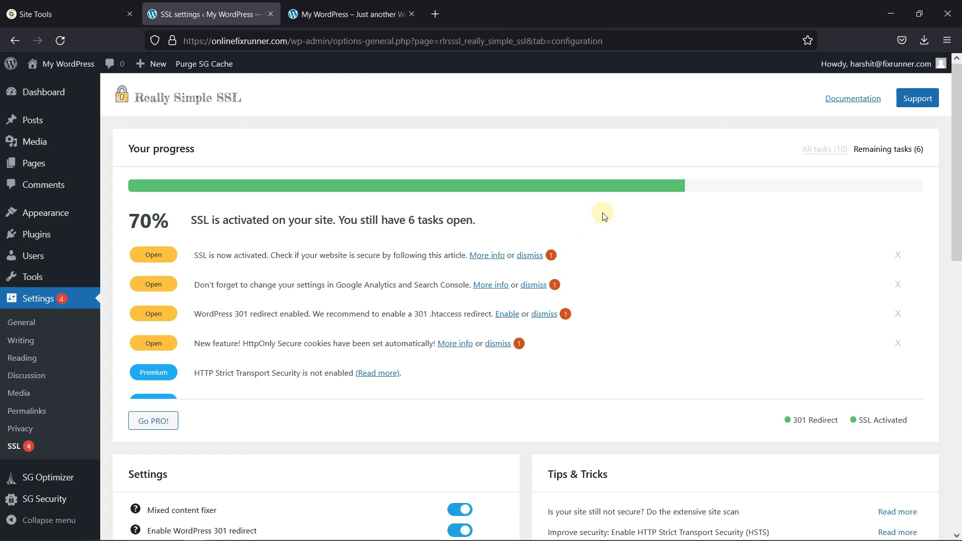
- Go to Appearance > Themes > Add New Theme and search for 'astra'
mouse_move(62, 215)
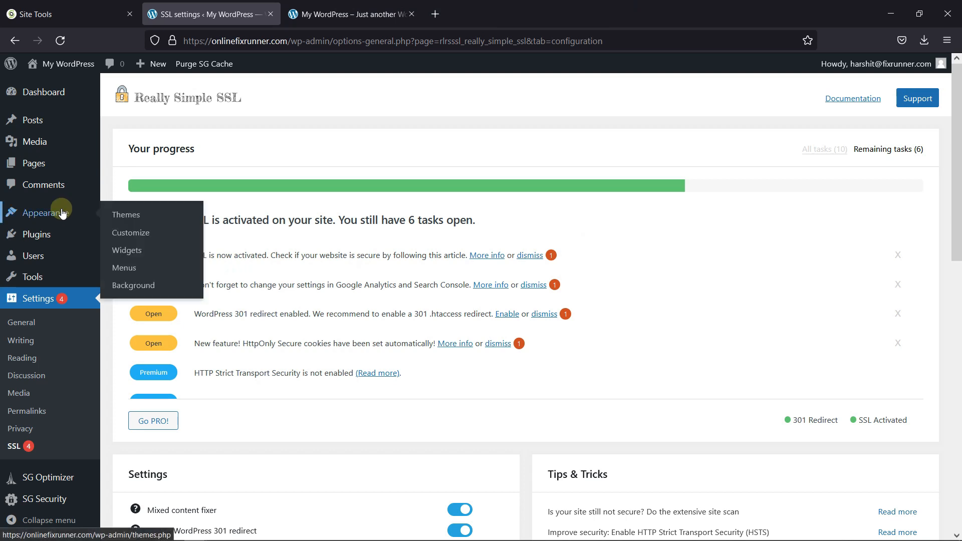
click(127, 215)
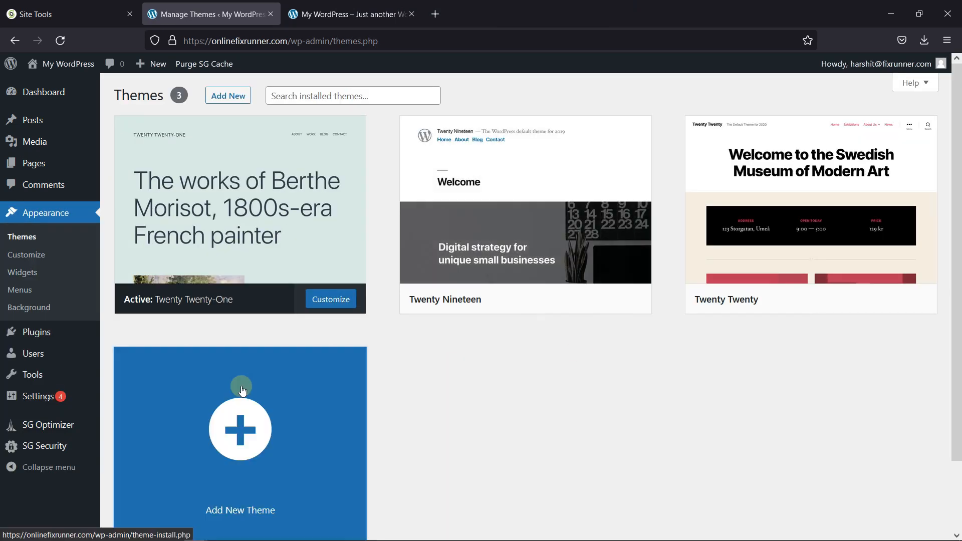
click(242, 390)
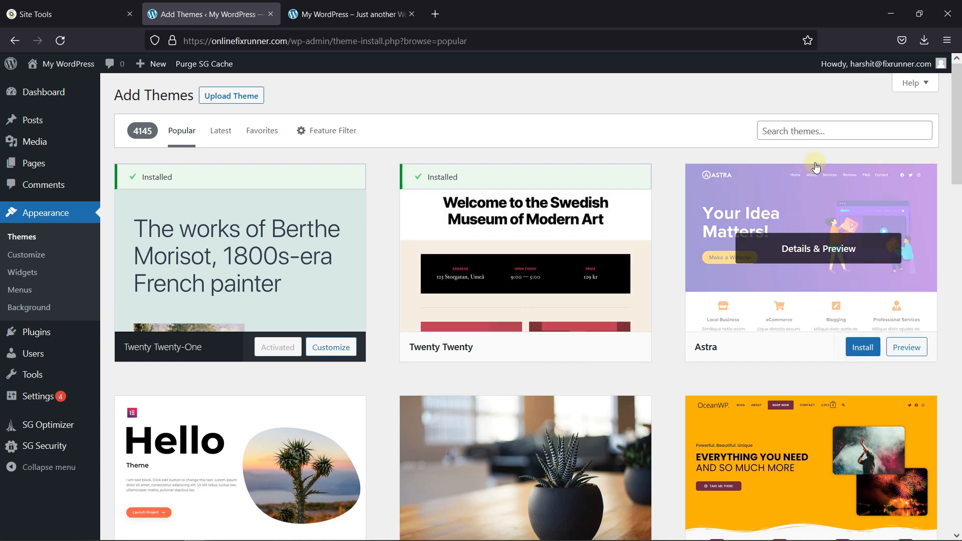
click(825, 129)
text(a)
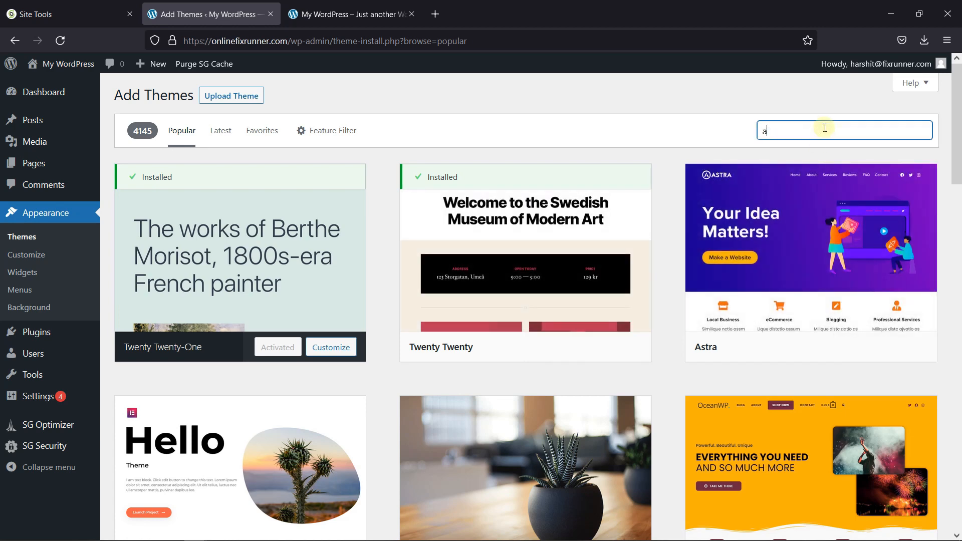
text(stra)
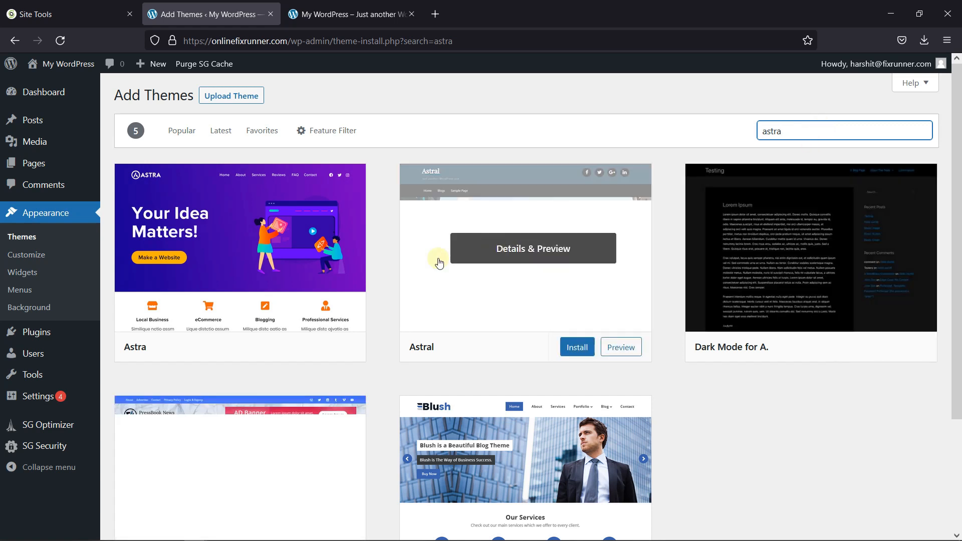
- Preview the Astra theme, then install and activate it
mouse_move(271, 274)
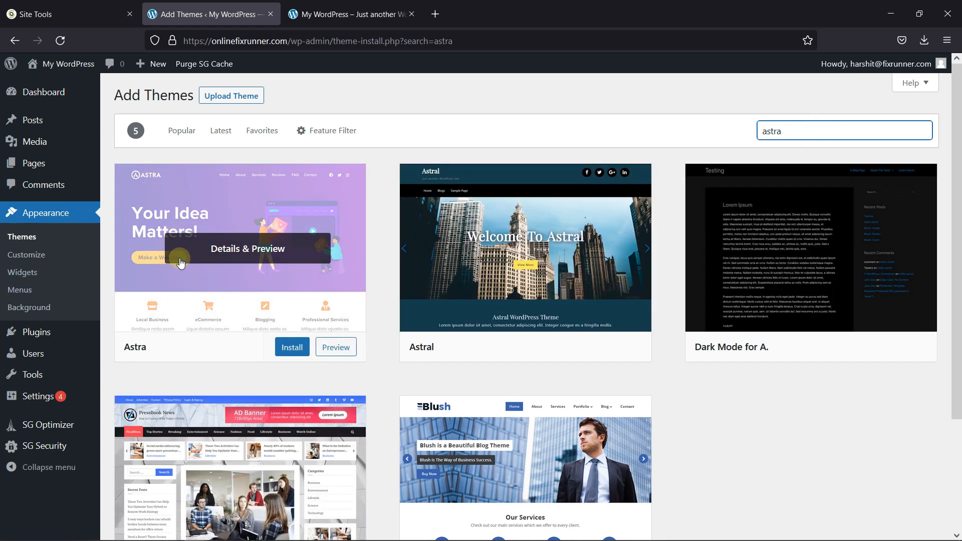
click(330, 351)
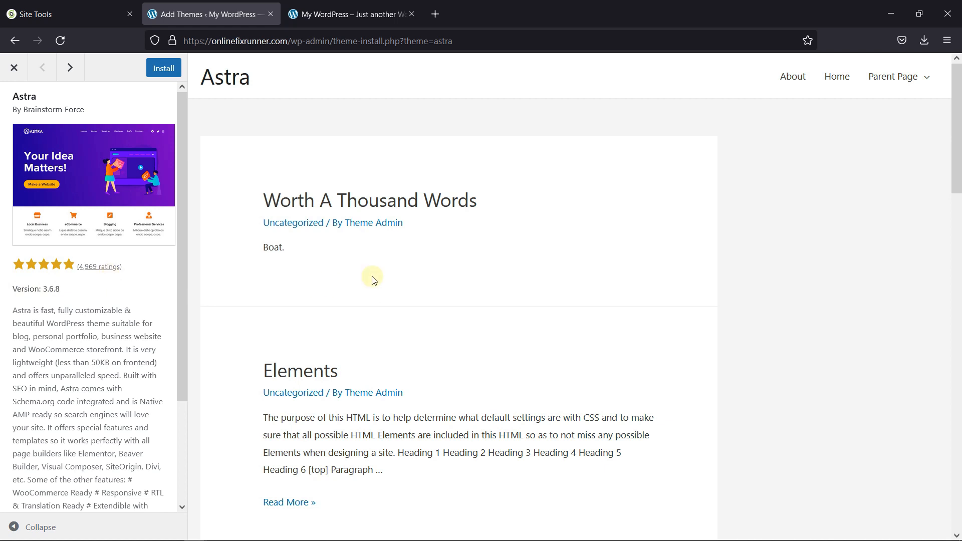
scroll(582, 246, down, 4)
scroll(582, 245, up, 4)
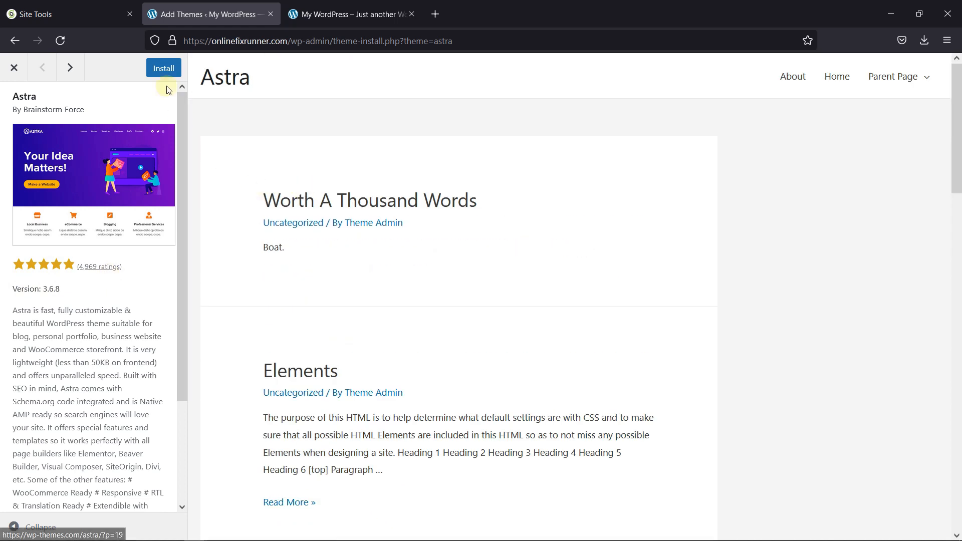
click(166, 66)
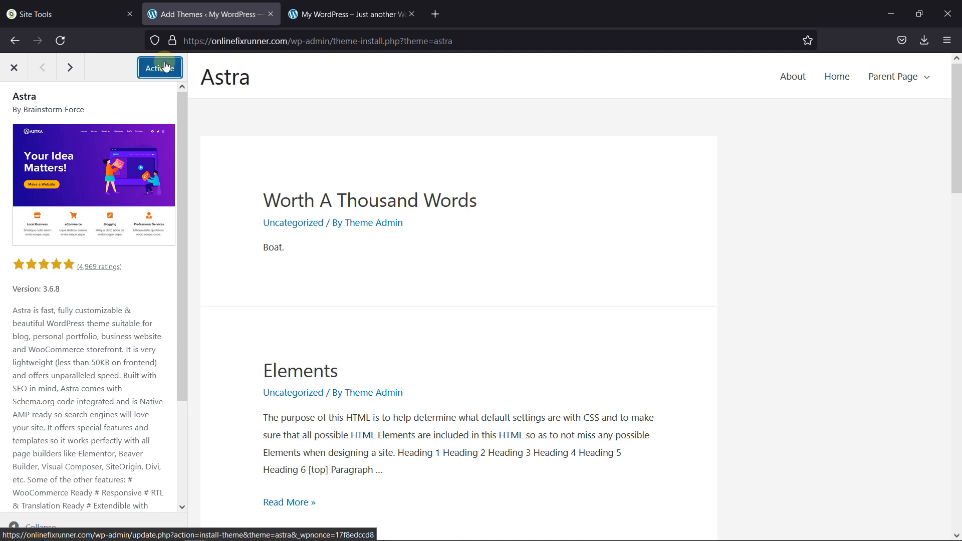
click(165, 65)
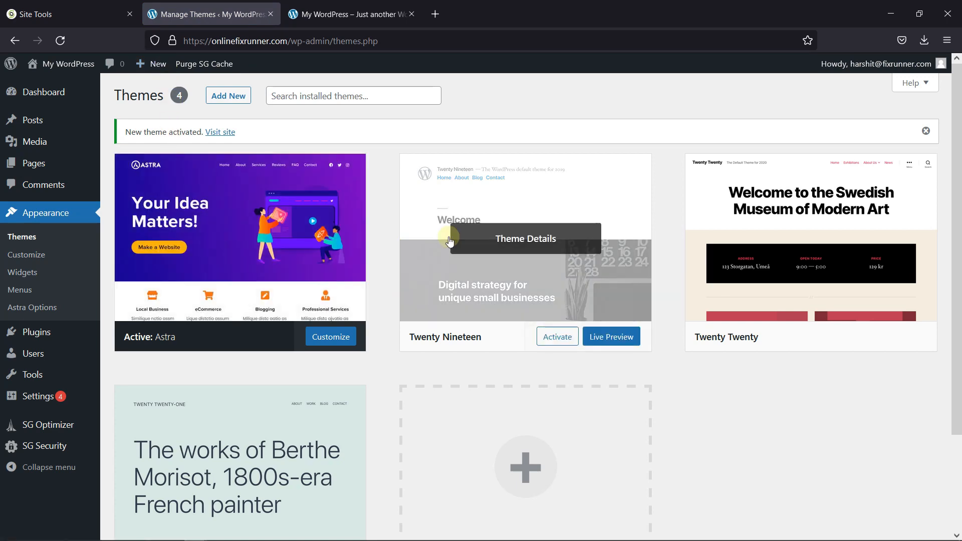
- Search plugins for 'starter templates', then install and activate the Starter Templates plugin
scroll(408, 241, down, 2)
scroll(409, 241, up, 2)
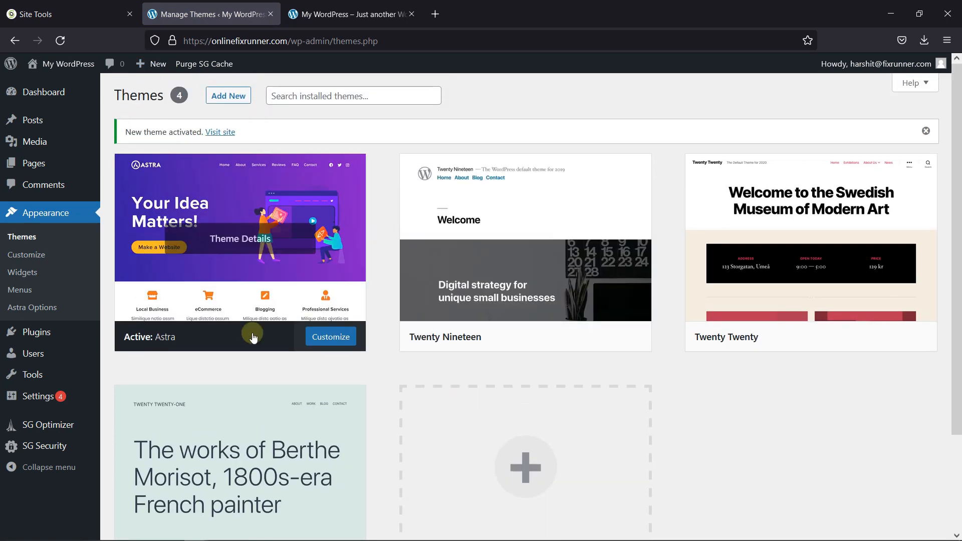
mouse_move(64, 337)
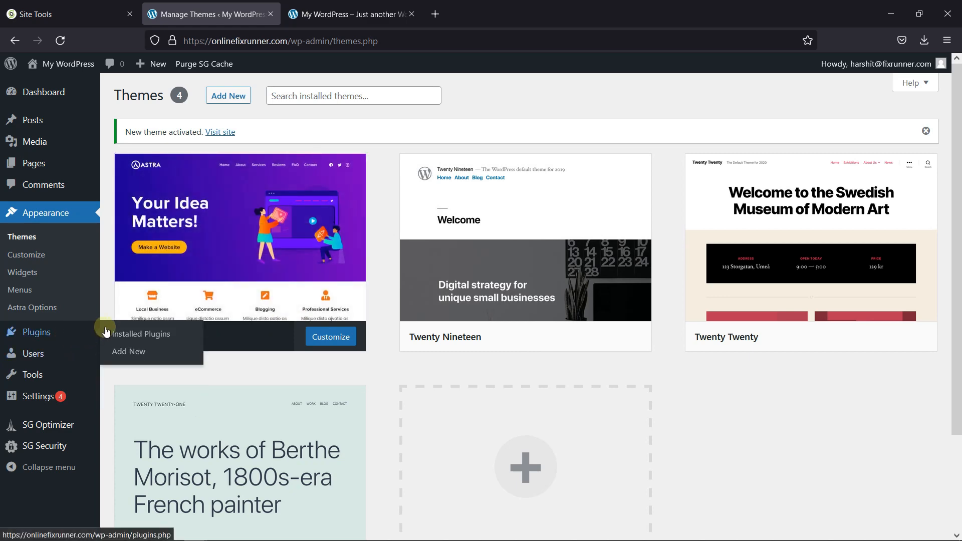
click(127, 352)
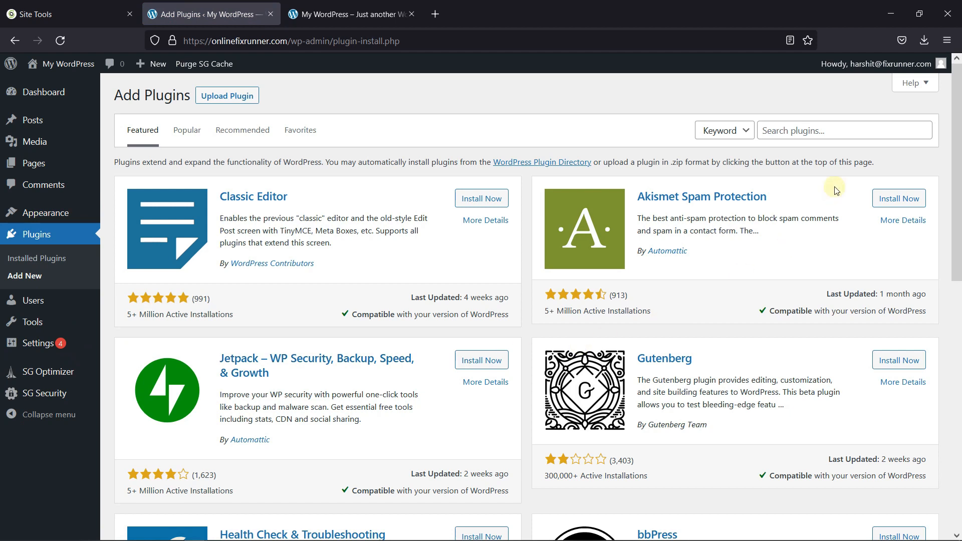
click(827, 138)
text(starte)
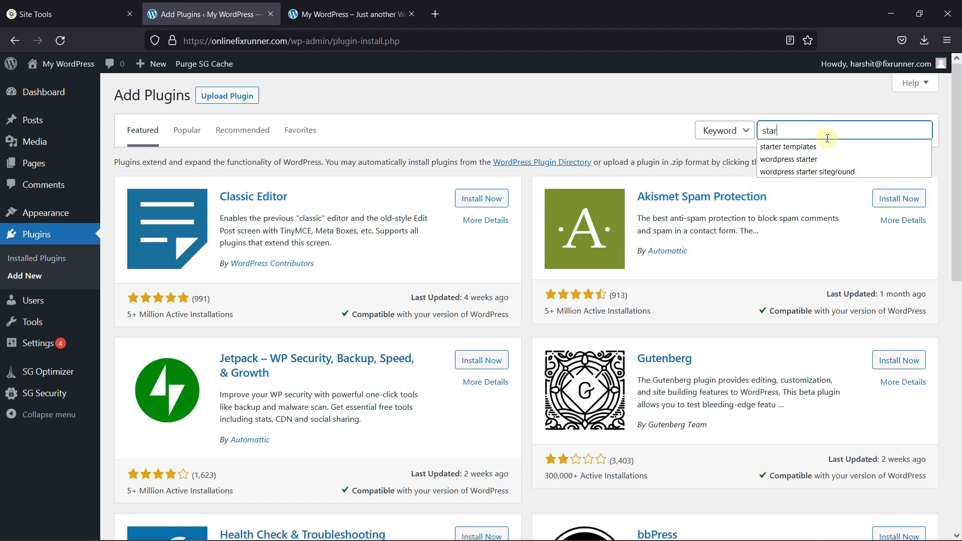
text(r templates)
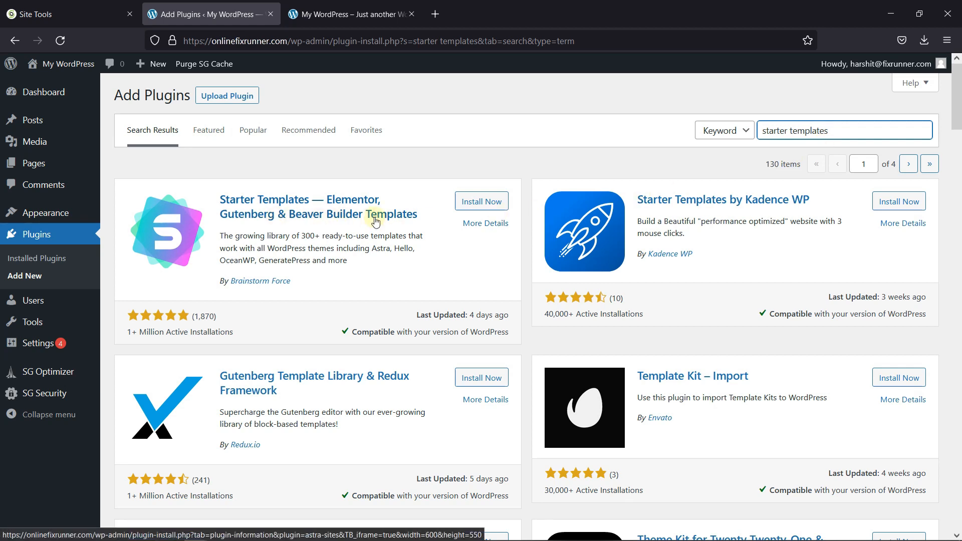
click(484, 207)
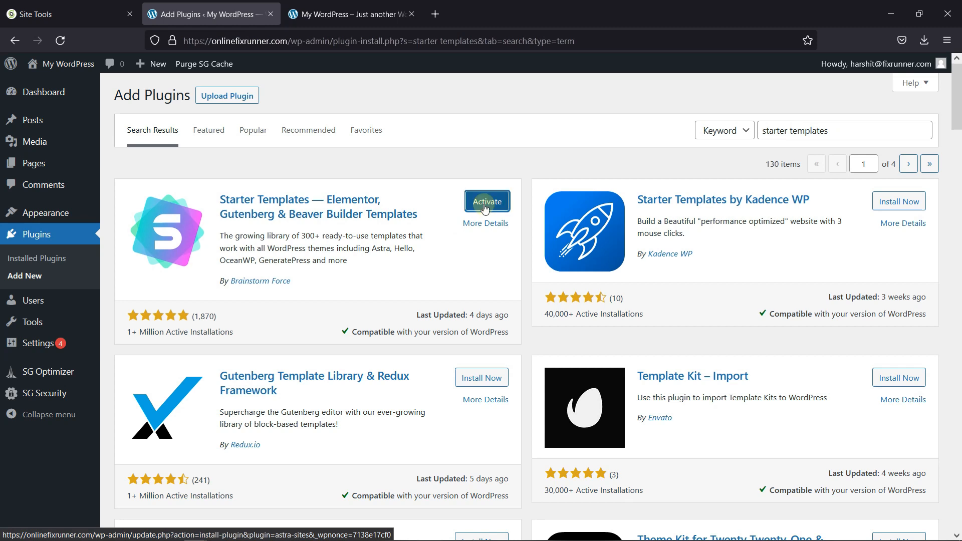
click(486, 206)
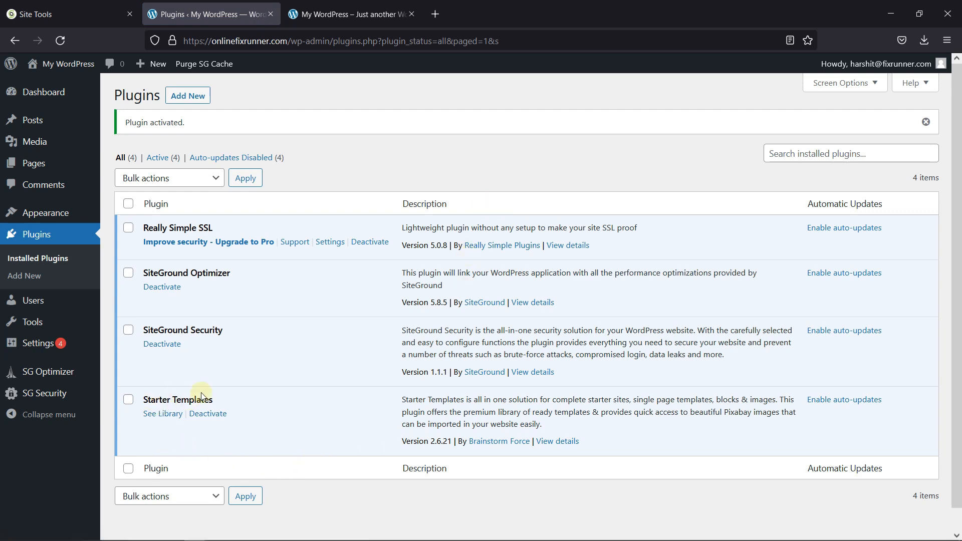
- Open the Starter Templates library with Elementor as page builder and select the Learn Baking template
click(155, 420)
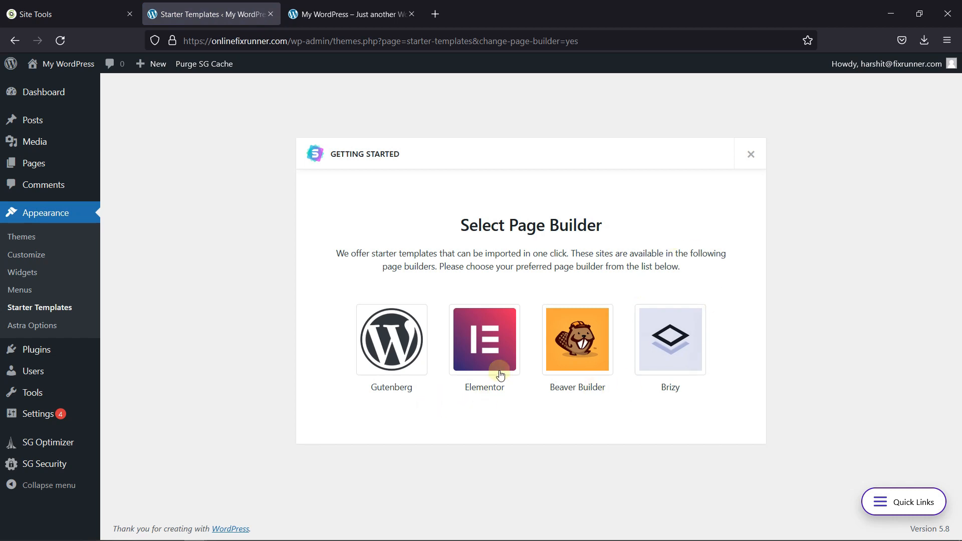
click(479, 365)
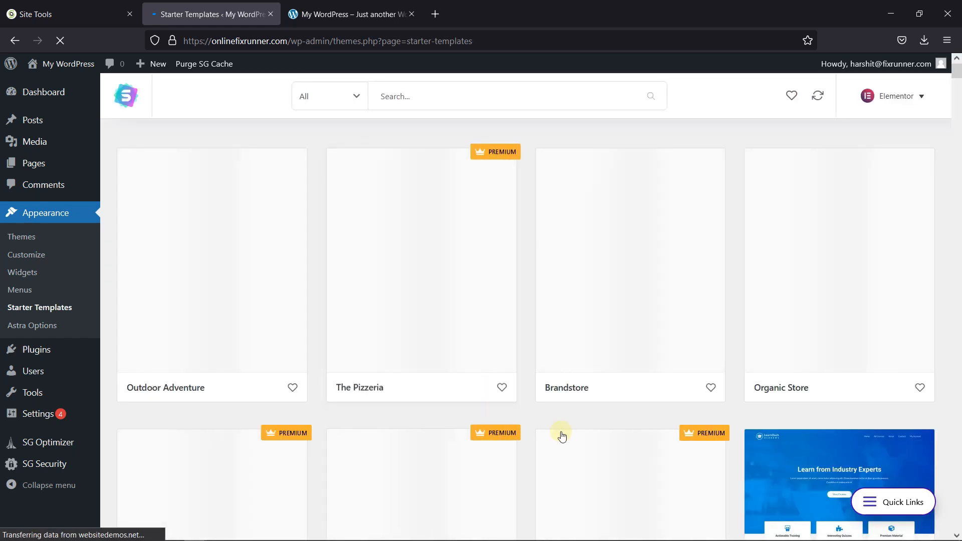
scroll(739, 280, down, 6)
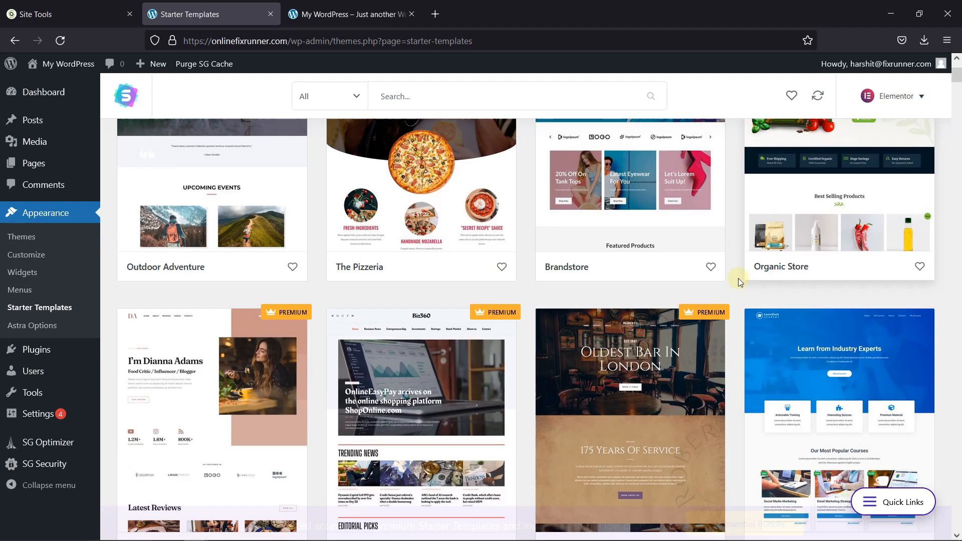
scroll(741, 286, down, 7)
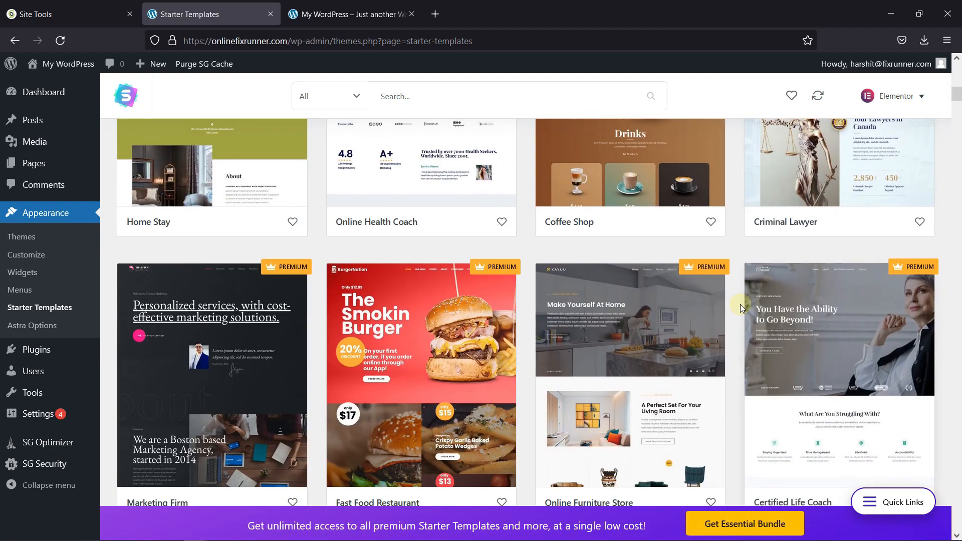
scroll(741, 305, down, 8)
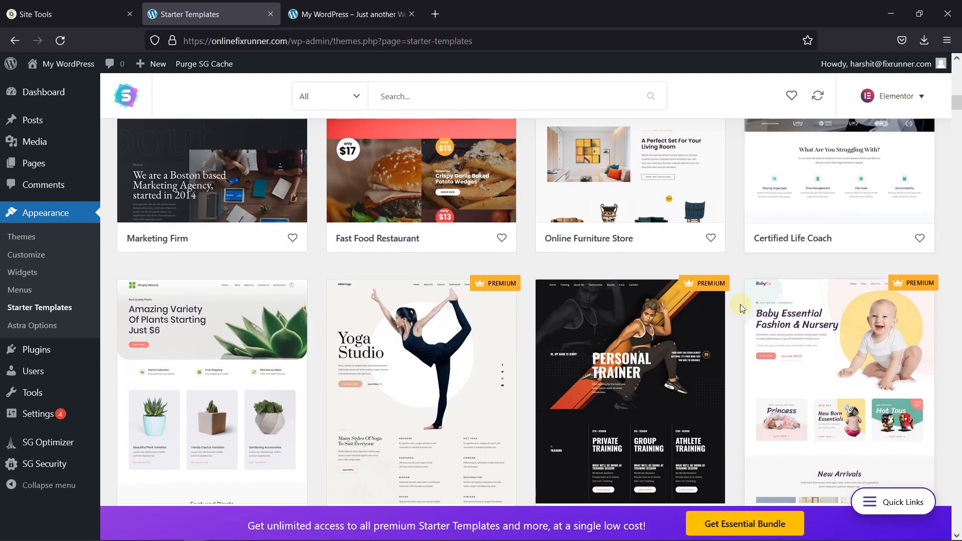
scroll(740, 306, down, 3)
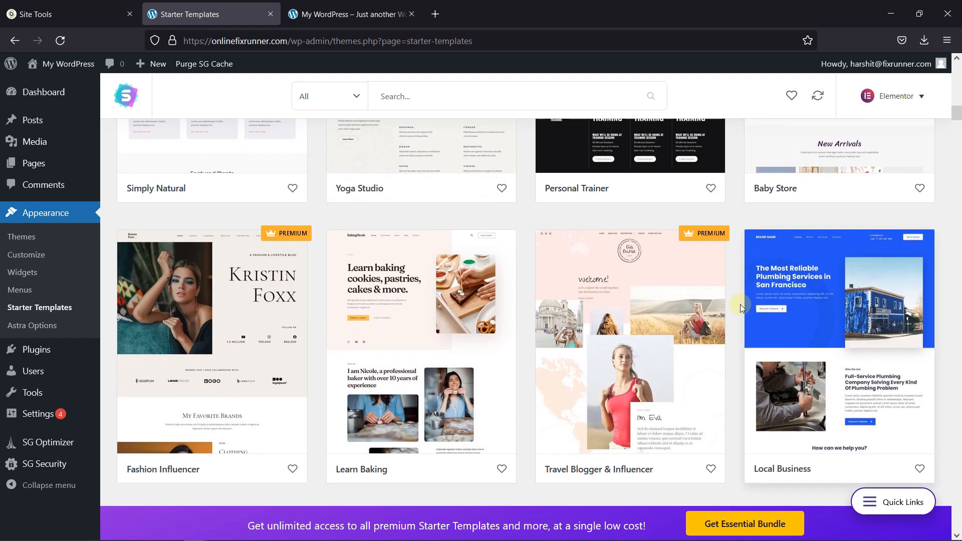
click(397, 327)
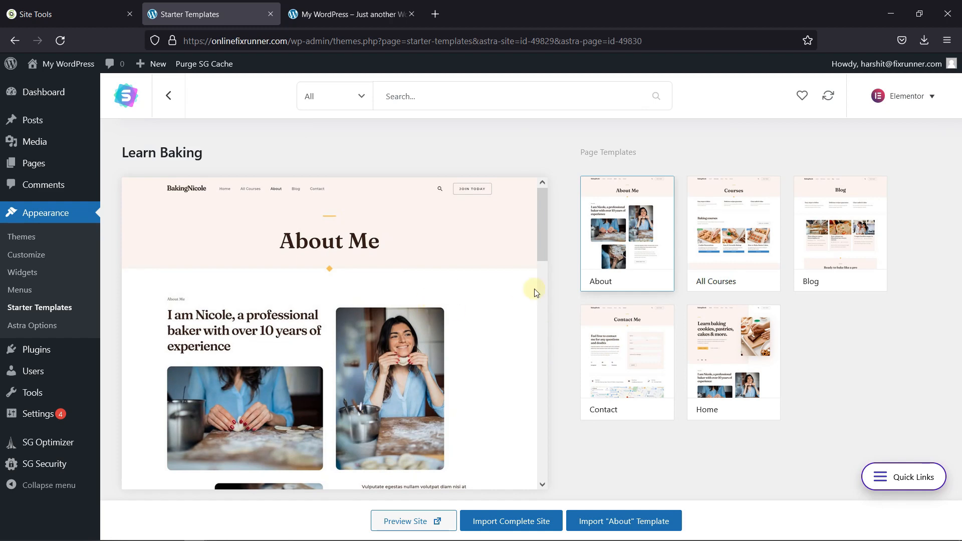
- Preview the Learn Baking About and Home page templates, then choose Import Complete Site
scroll(532, 295, down, 8)
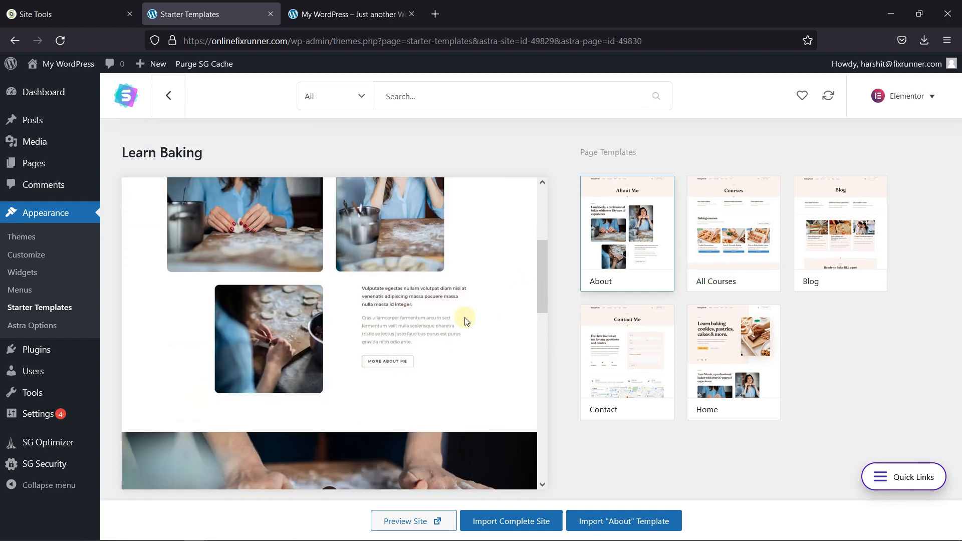
scroll(464, 318, up, 8)
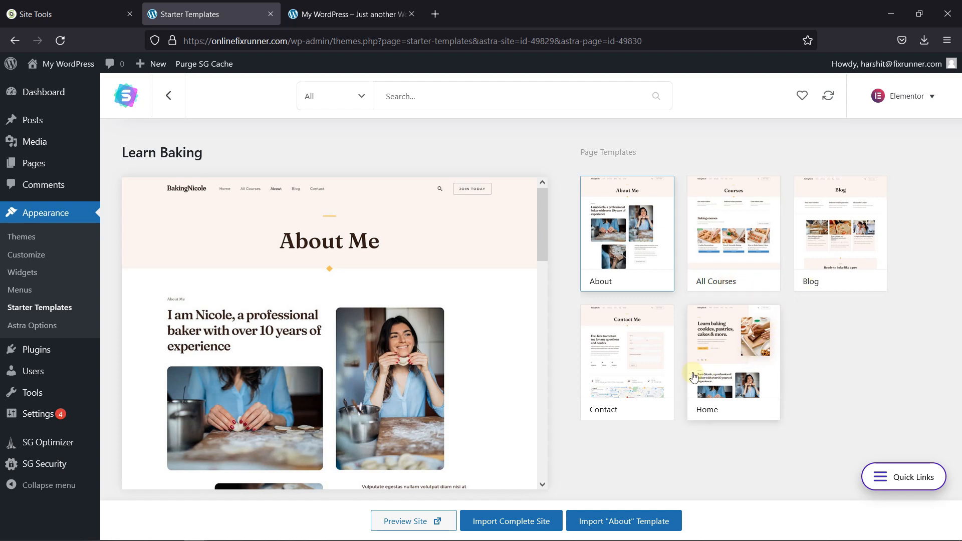
click(718, 366)
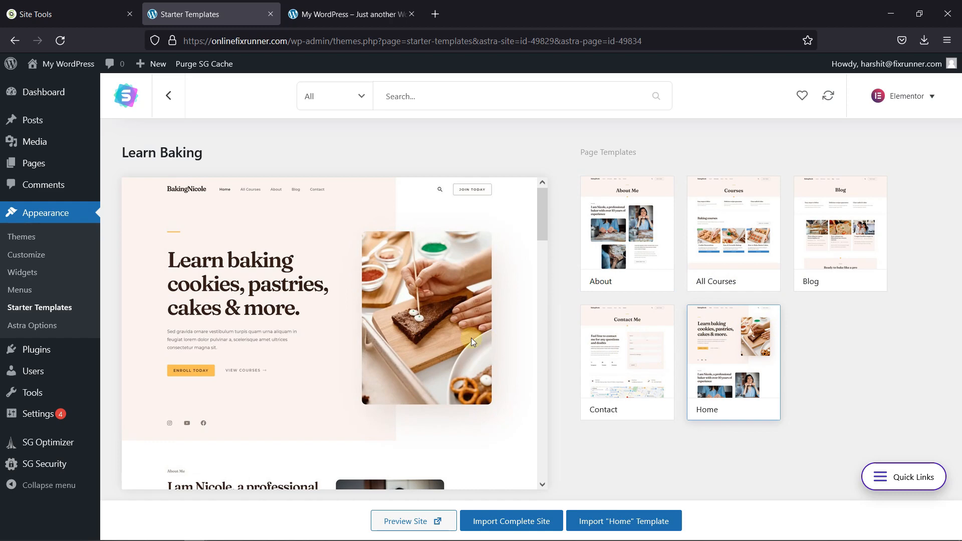
scroll(471, 339, down, 3)
scroll(471, 341, down, 10)
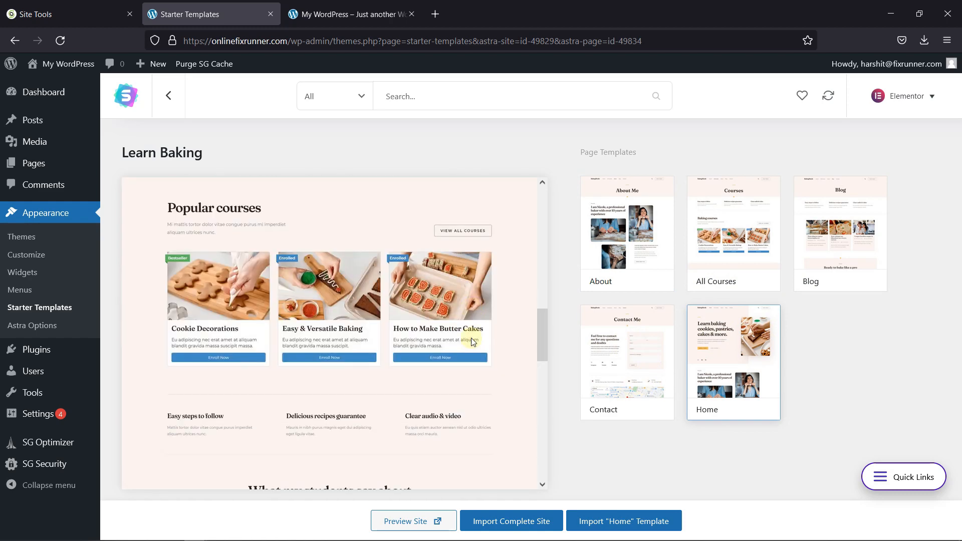
scroll(471, 337, down, 2)
scroll(471, 338, up, 15)
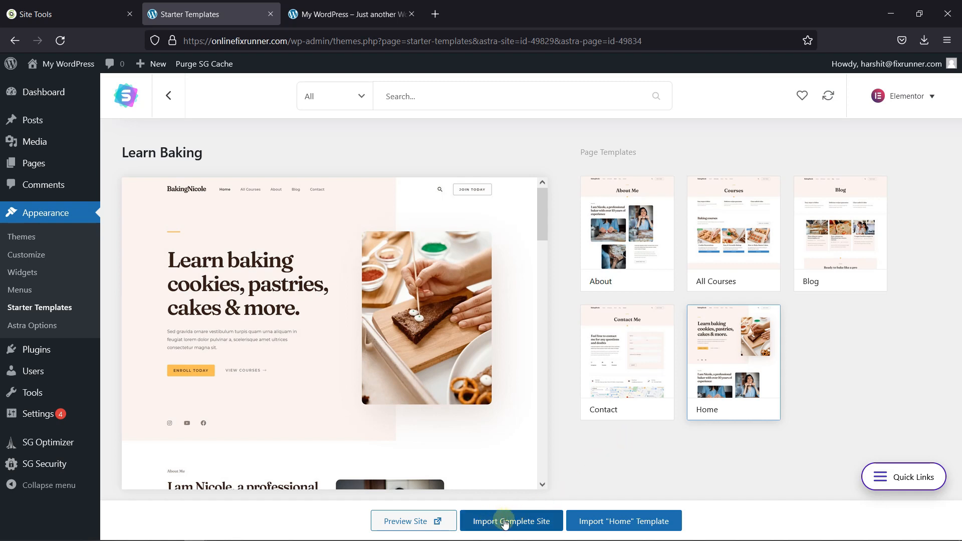
click(521, 521)
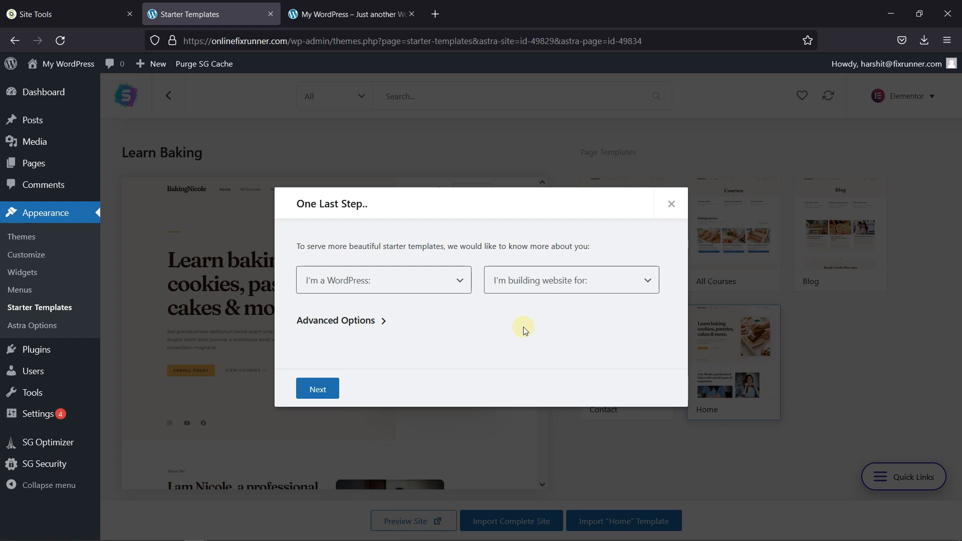
- Answer the import questions: Beginner WordPress user, building the site for Myself/My company
click(459, 285)
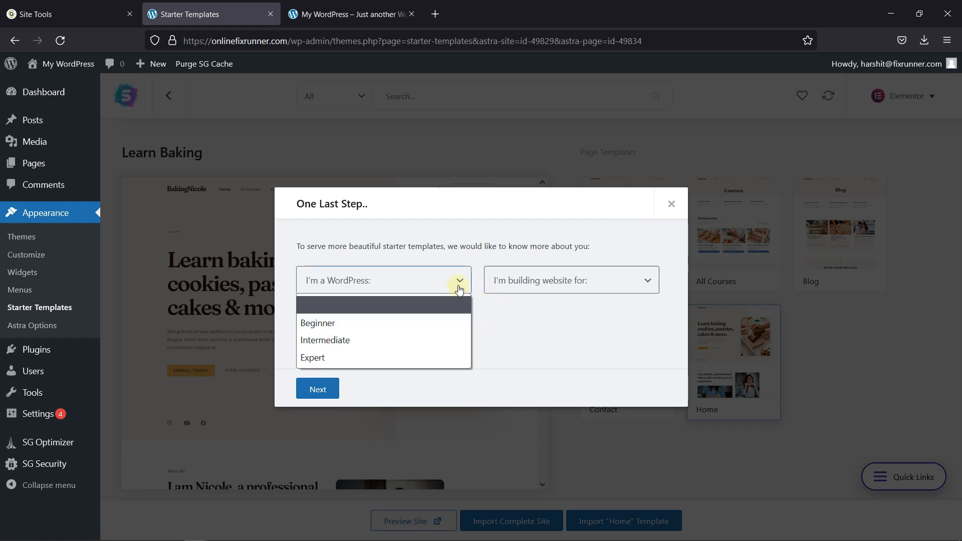
click(449, 323)
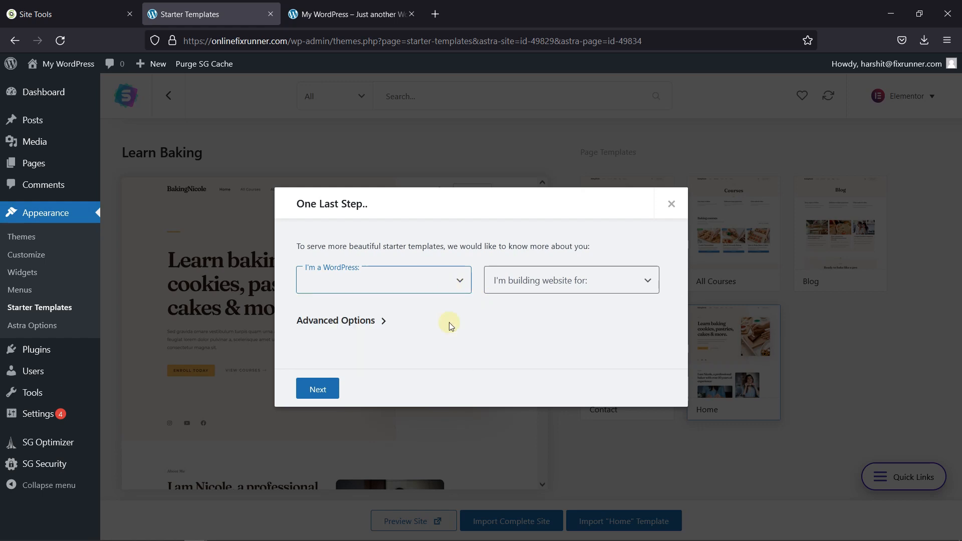
click(651, 285)
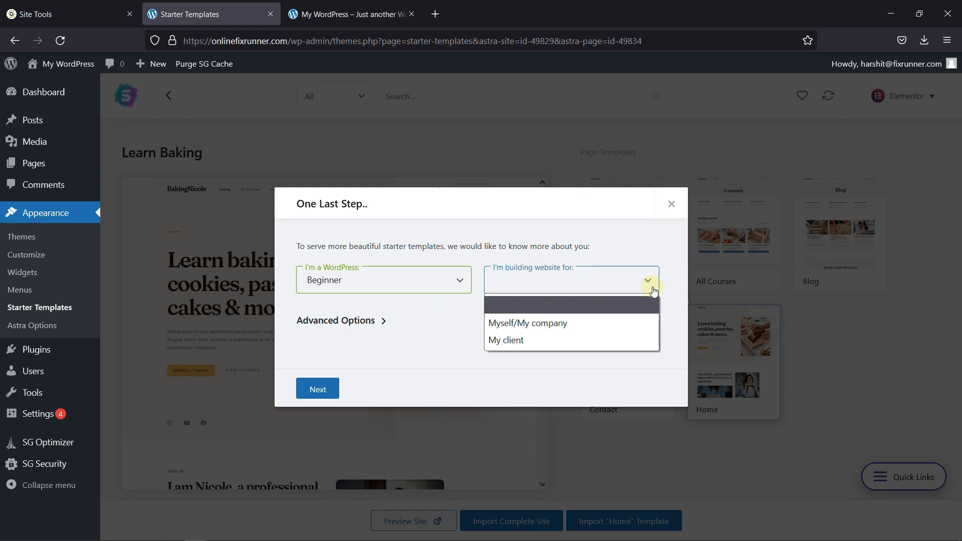
click(637, 329)
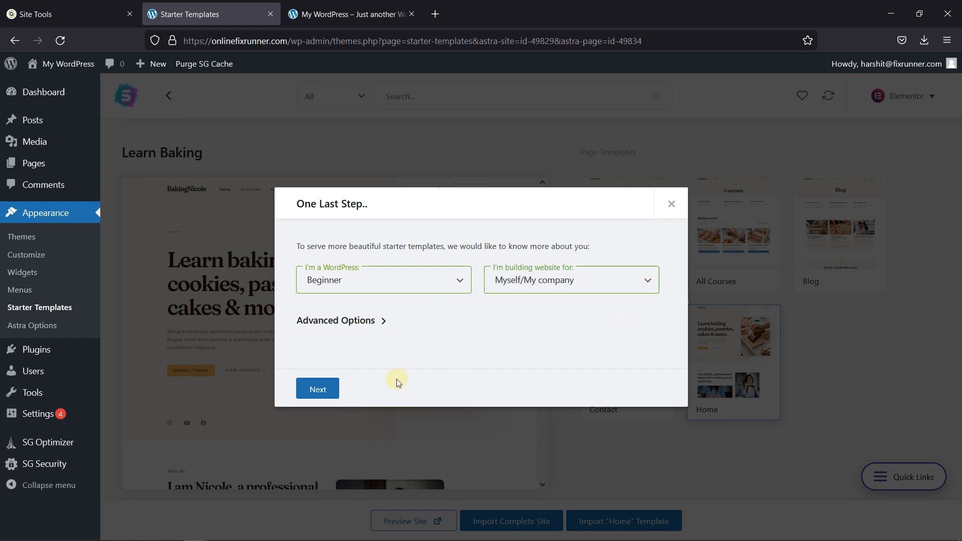
- Skip the details step, let the Learn Baking import finish, and view the site in a new tab
click(330, 391)
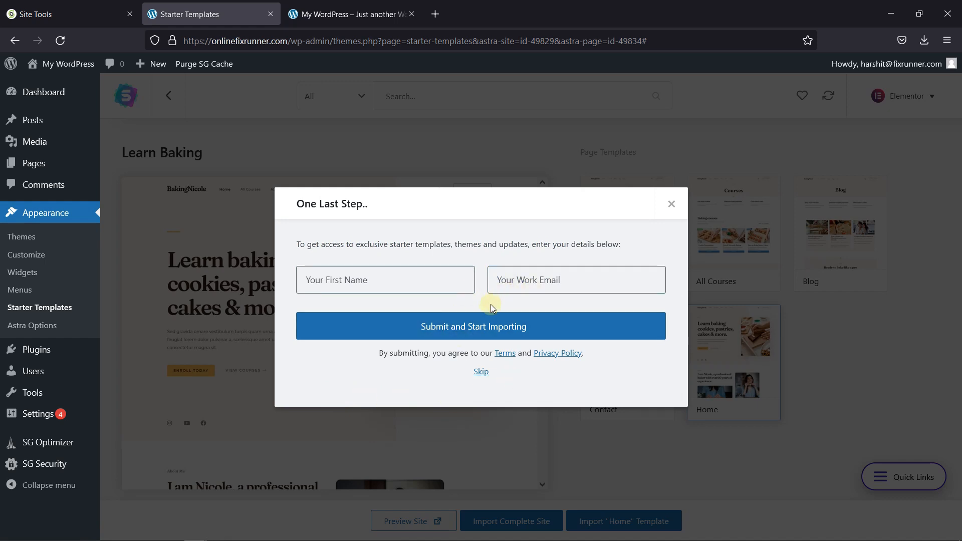
click(480, 373)
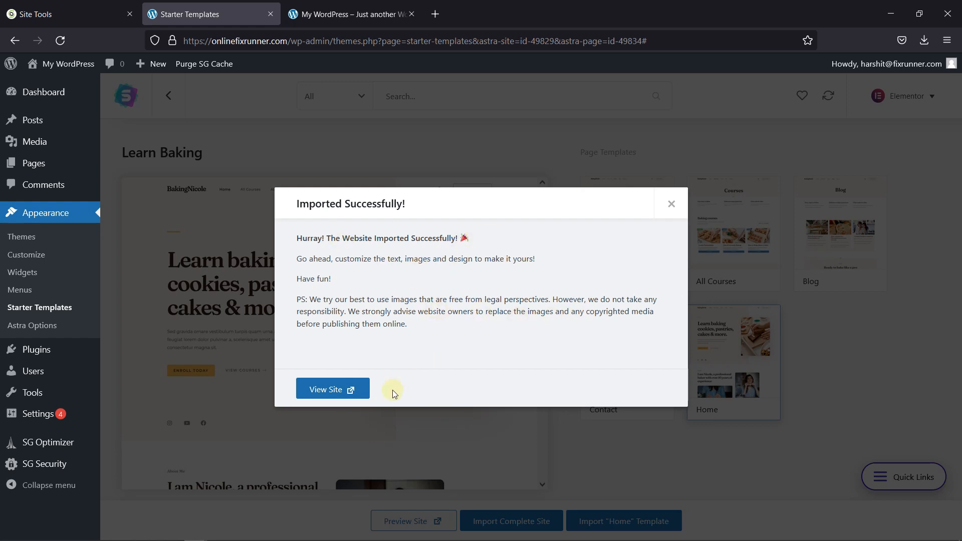
click(329, 390)
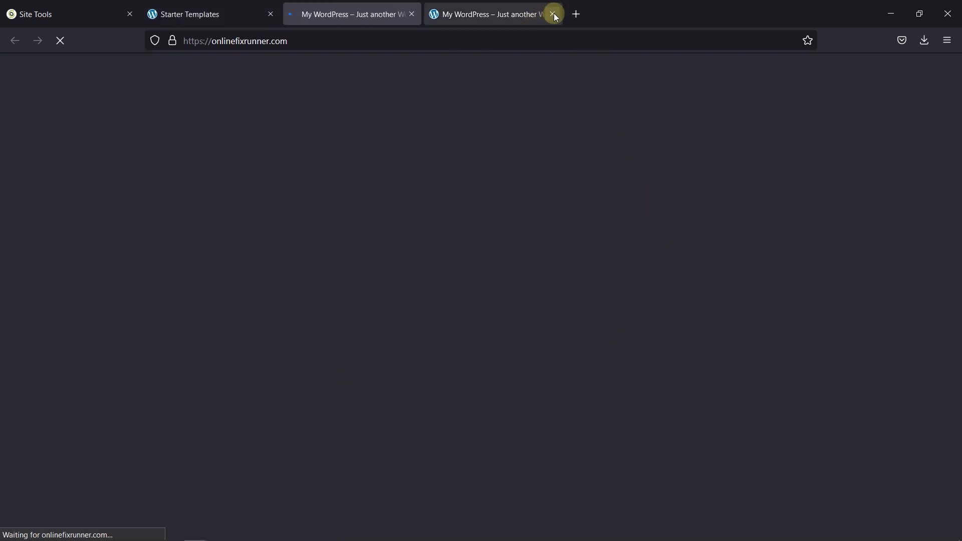
- Close the duplicate tab, scroll through the Learn Baking homepage, then close the site tab
click(552, 14)
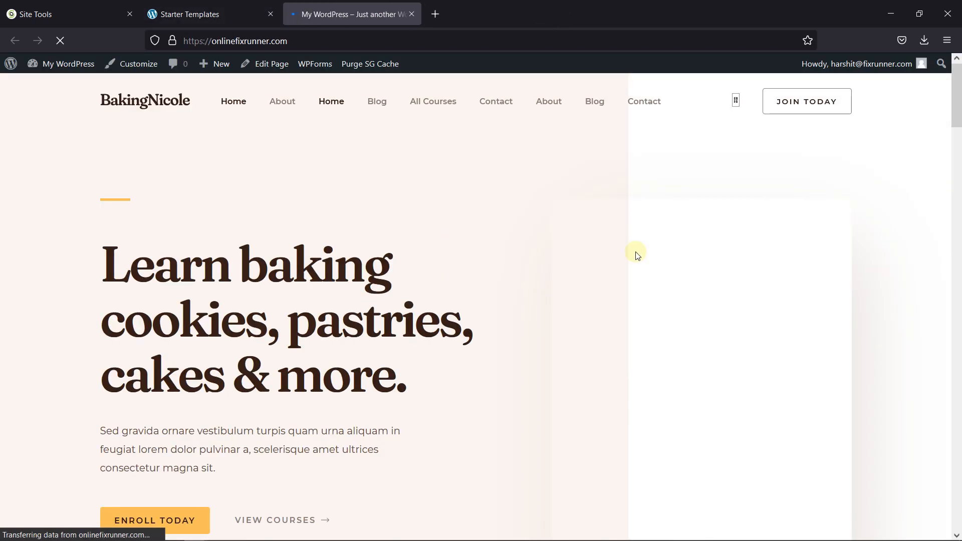
scroll(534, 271, down, 5)
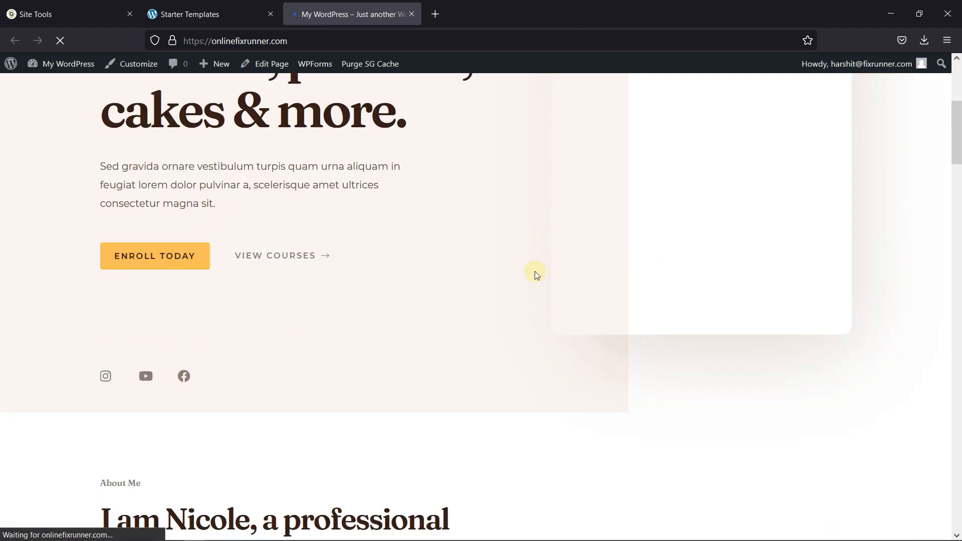
scroll(535, 272, down, 14)
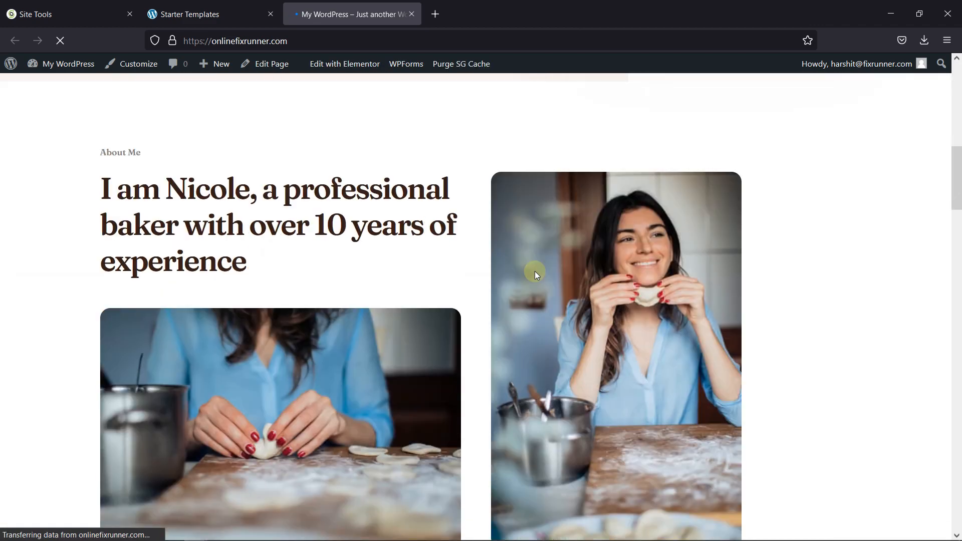
scroll(535, 275, down, 6)
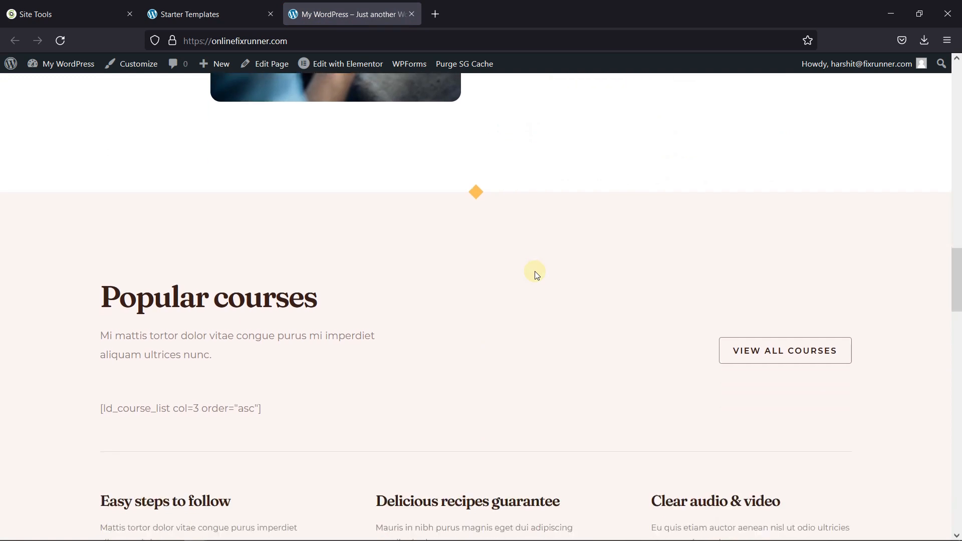
scroll(535, 274, up, 18)
scroll(534, 275, up, 5)
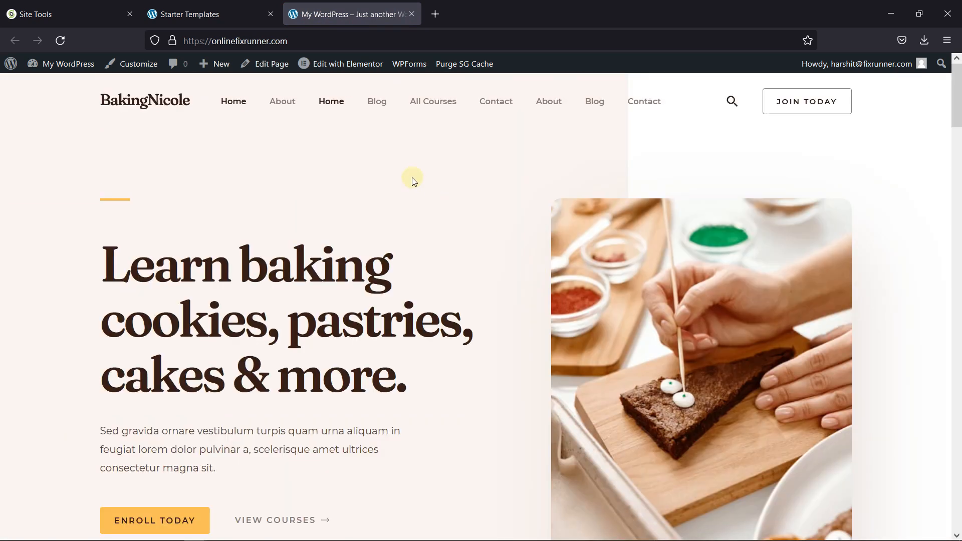
scroll(458, 263, down, 1)
scroll(458, 262, down, 1)
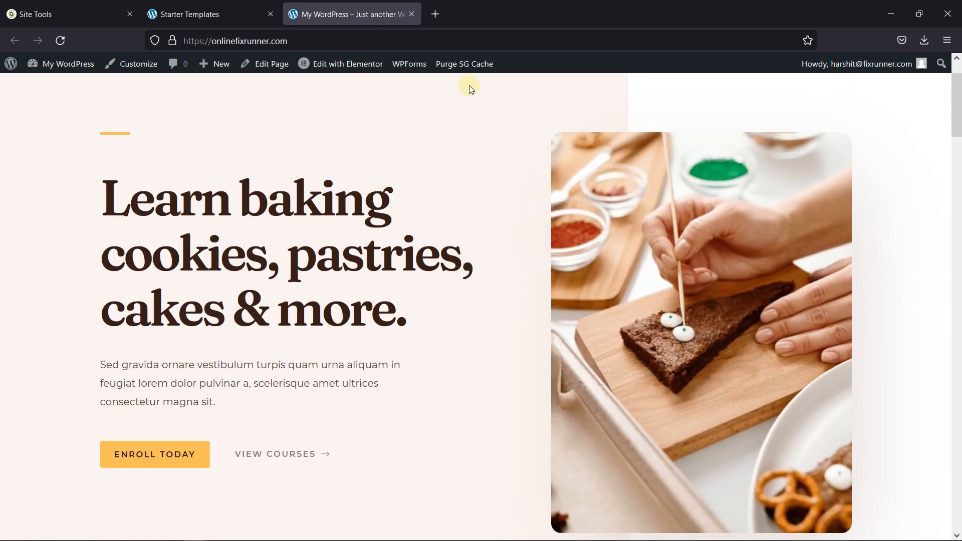
click(413, 14)
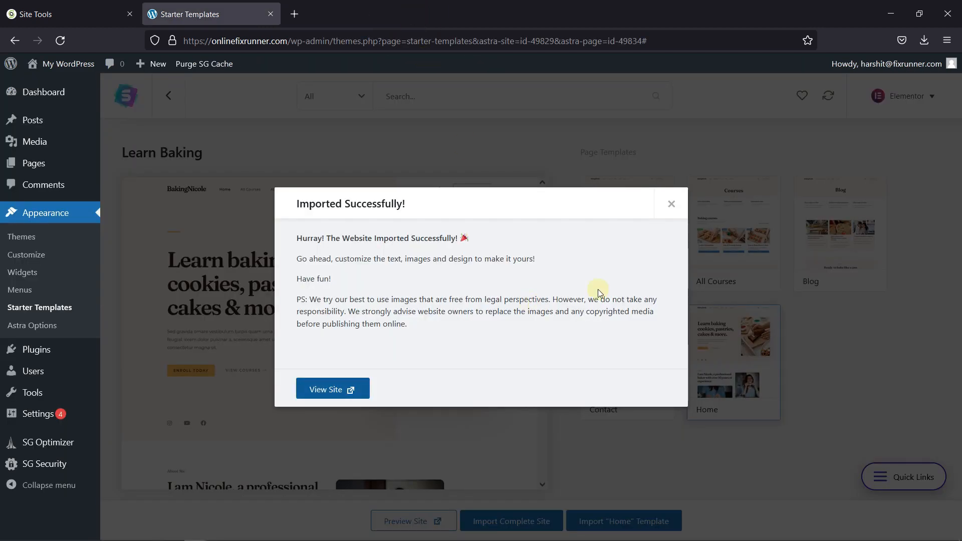
- Dismiss the 'Imported Successfully!' message and go to Plugins > Installed Plugins
click(672, 207)
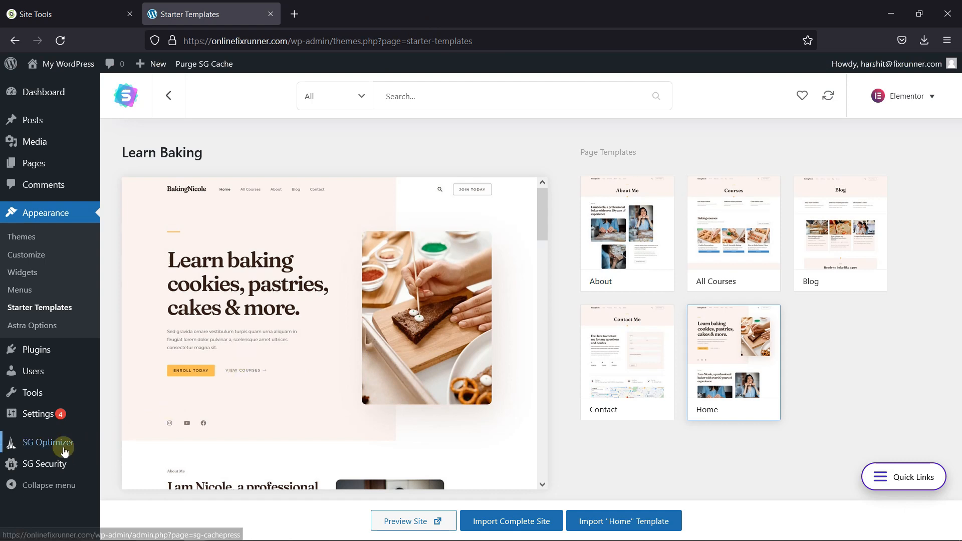
mouse_move(60, 462)
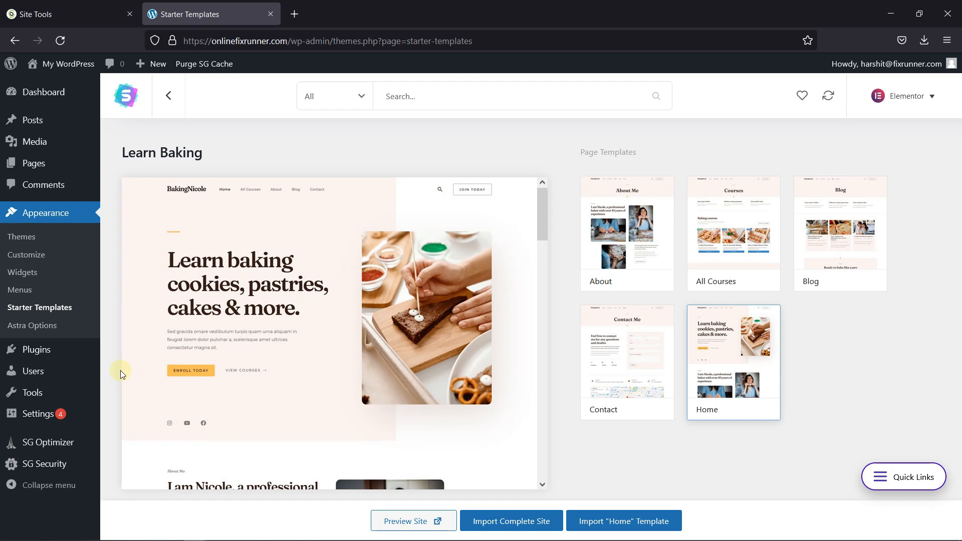
mouse_move(64, 354)
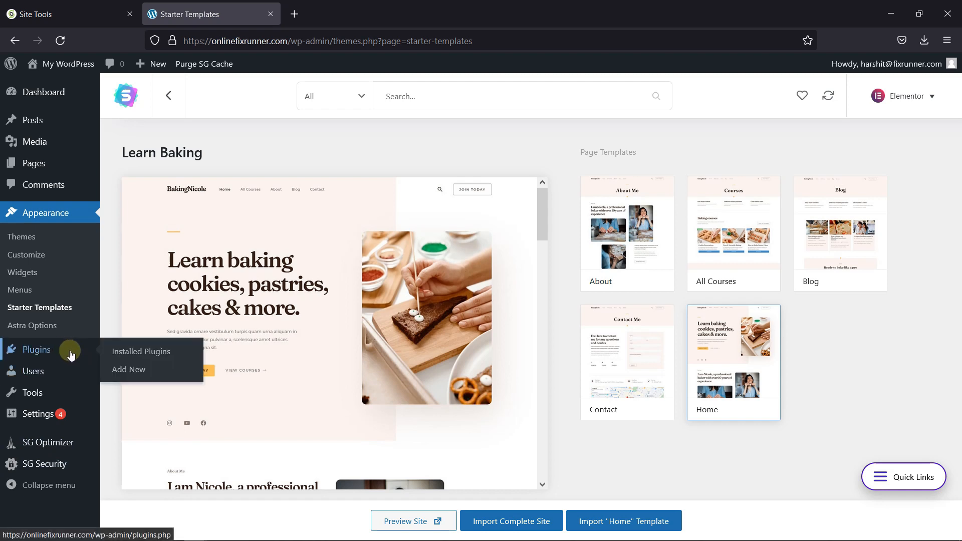
click(139, 361)
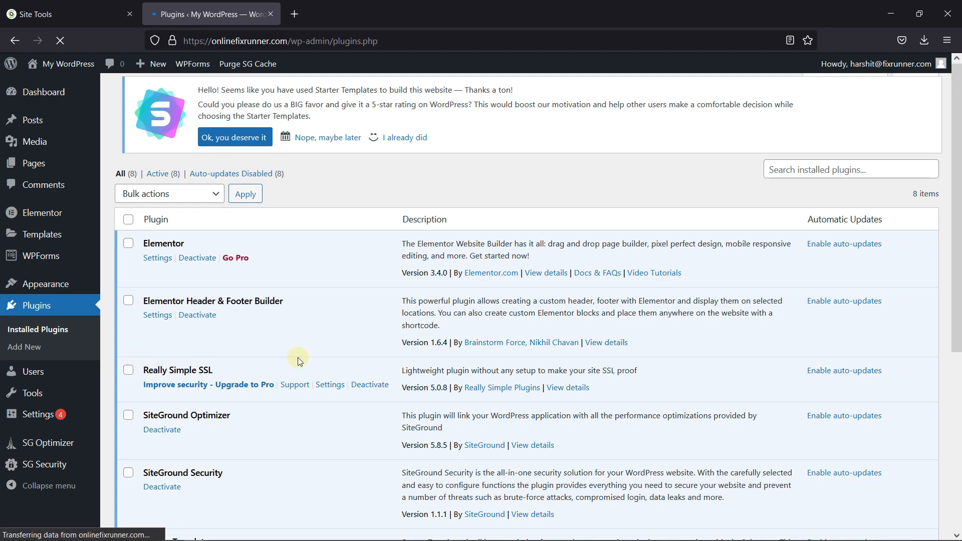
- Select SiteGround Optimizer and SiteGround Security and apply the Deactivate bulk action
scroll(298, 357, down, 4)
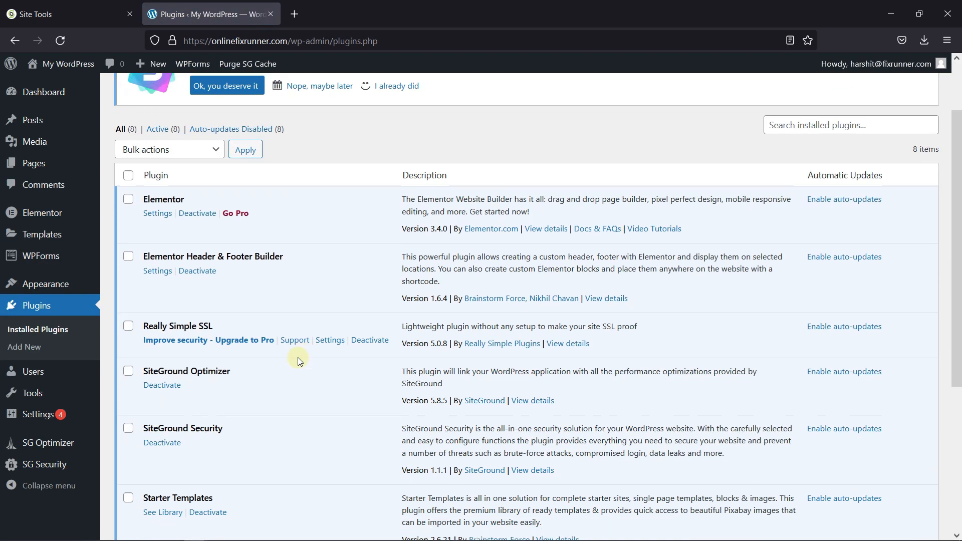
scroll(298, 357, down, 2)
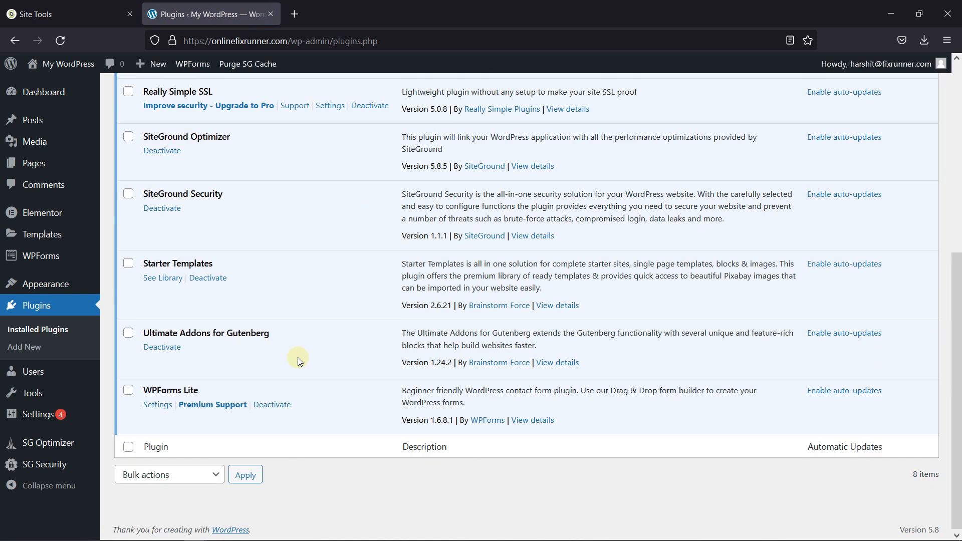
scroll(297, 357, up, 1)
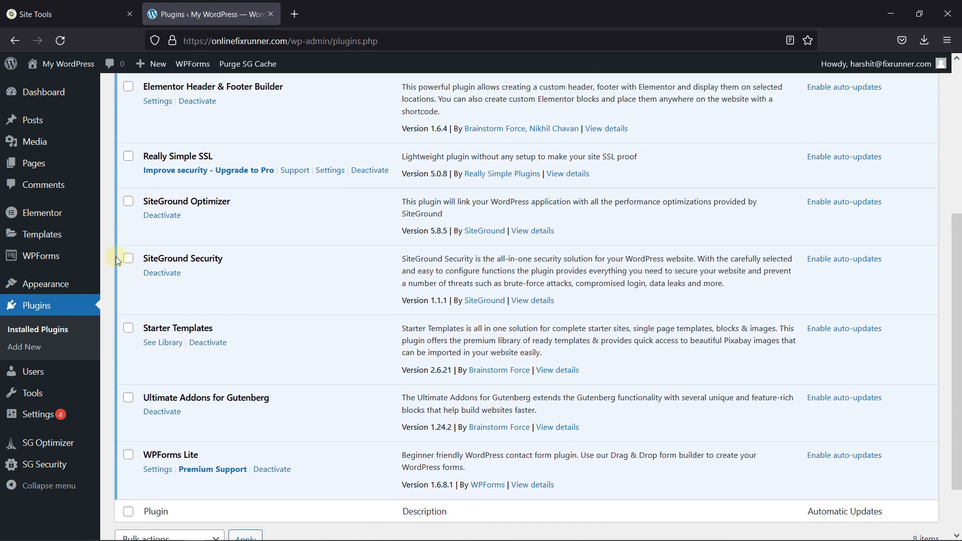
click(129, 201)
scroll(257, 243, up, 5)
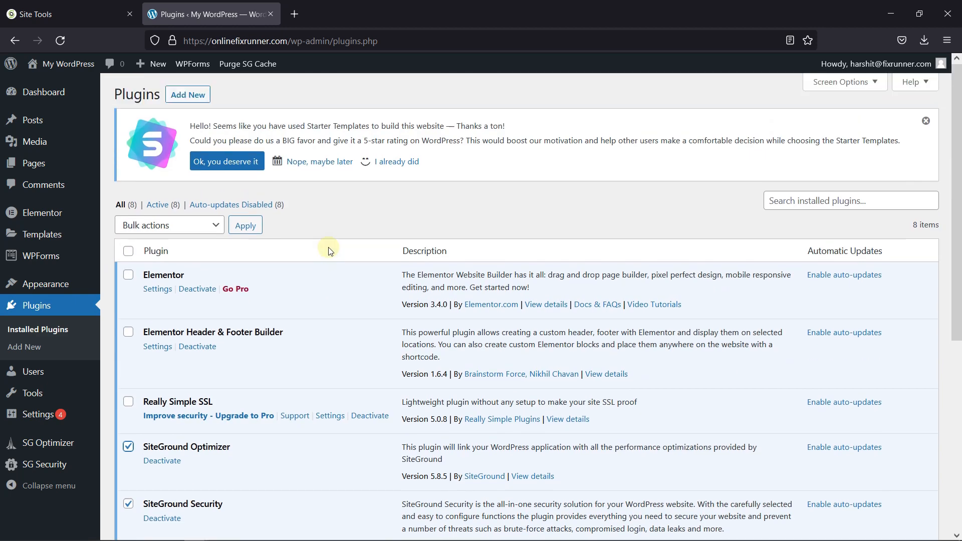
click(211, 226)
click(193, 282)
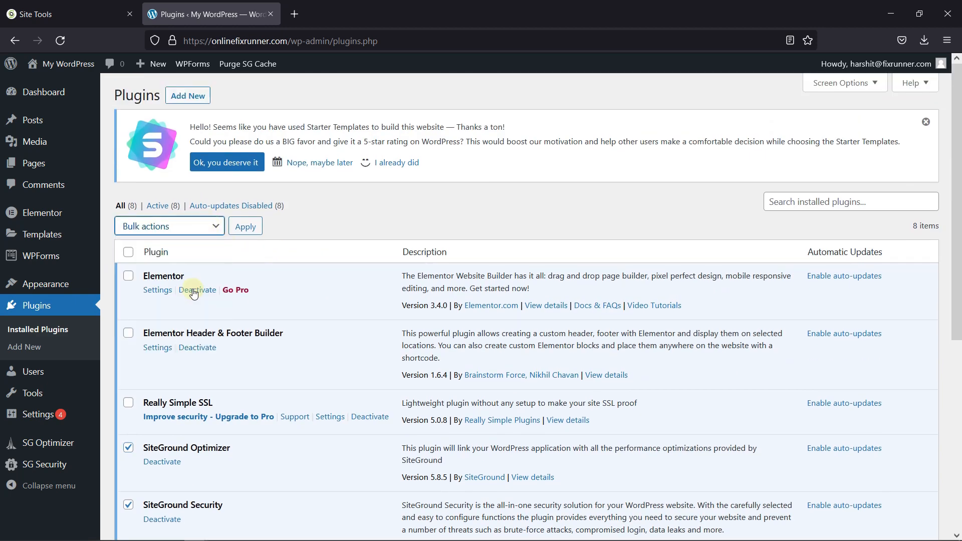
click(244, 228)
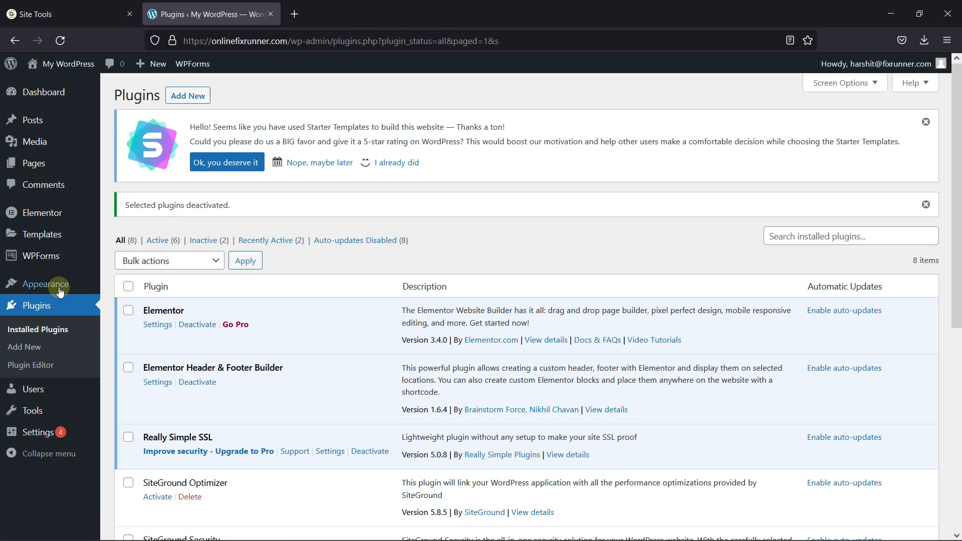
mouse_move(64, 288)
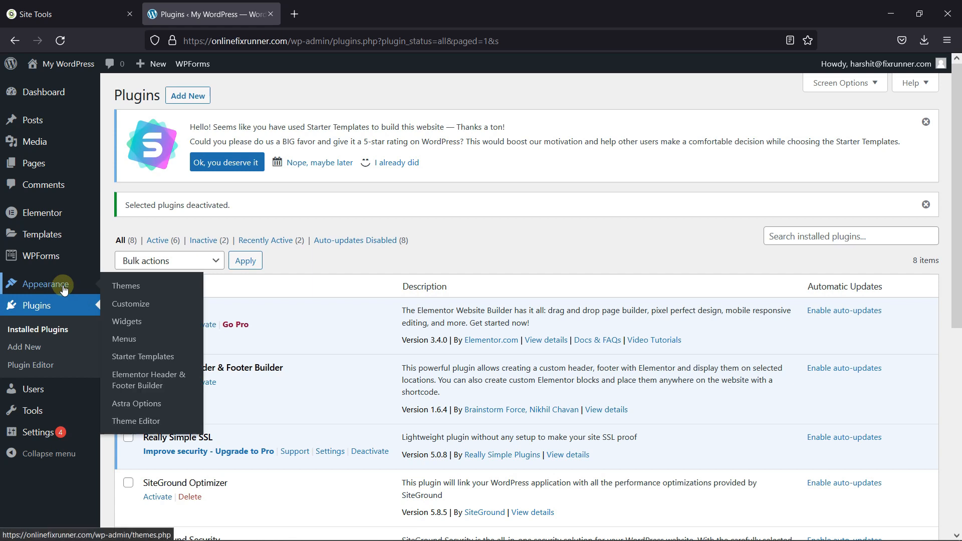
- Go to the Astra customizer's Header Builder and open the Site Identity & Logo settings
click(121, 307)
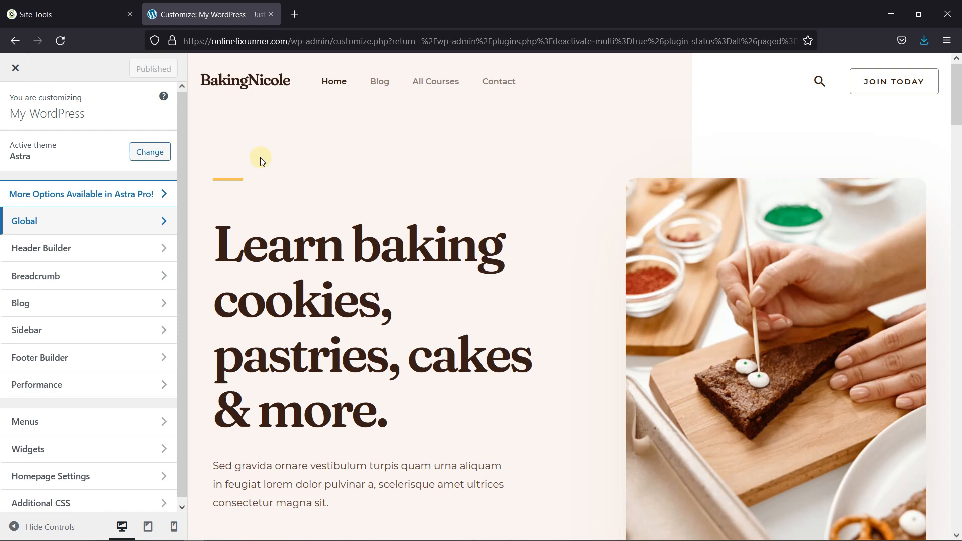
click(47, 251)
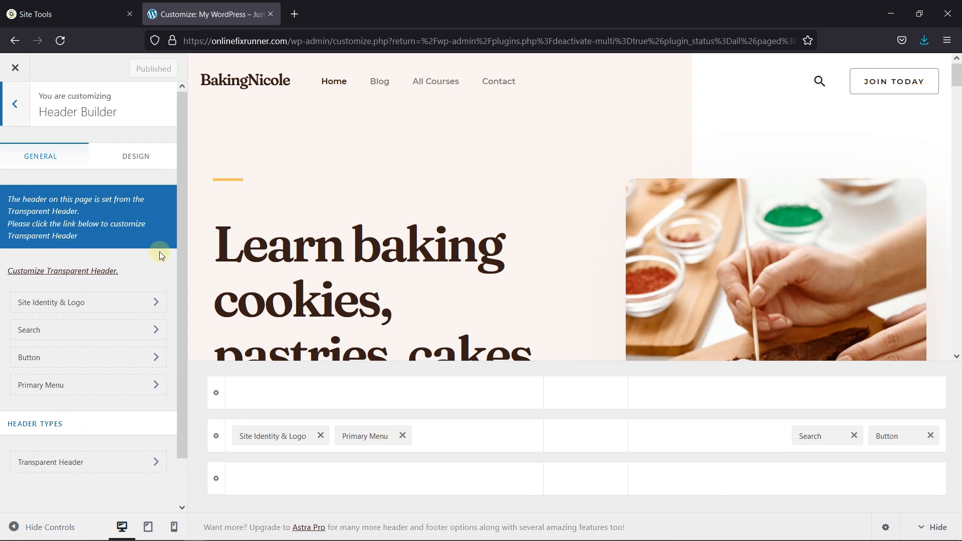
click(90, 307)
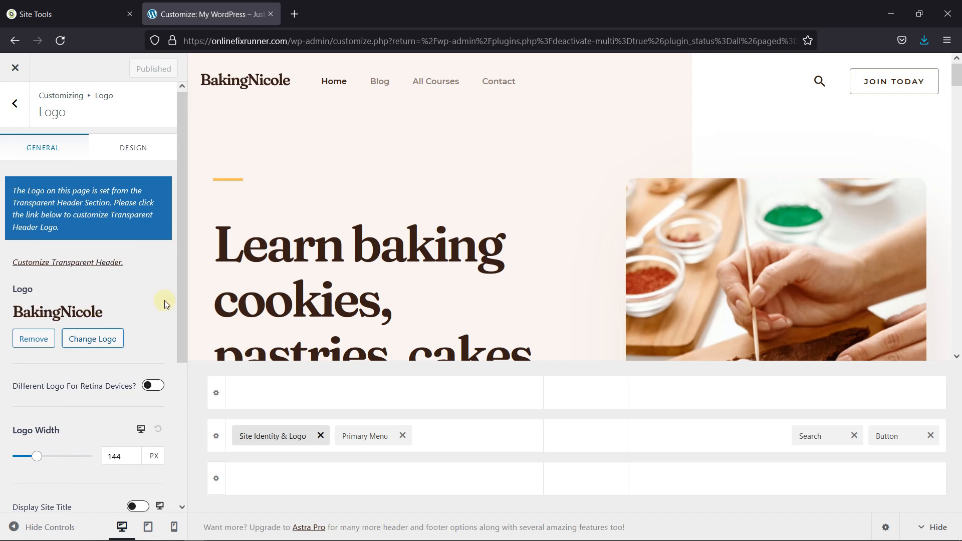
scroll(164, 299, down, 3)
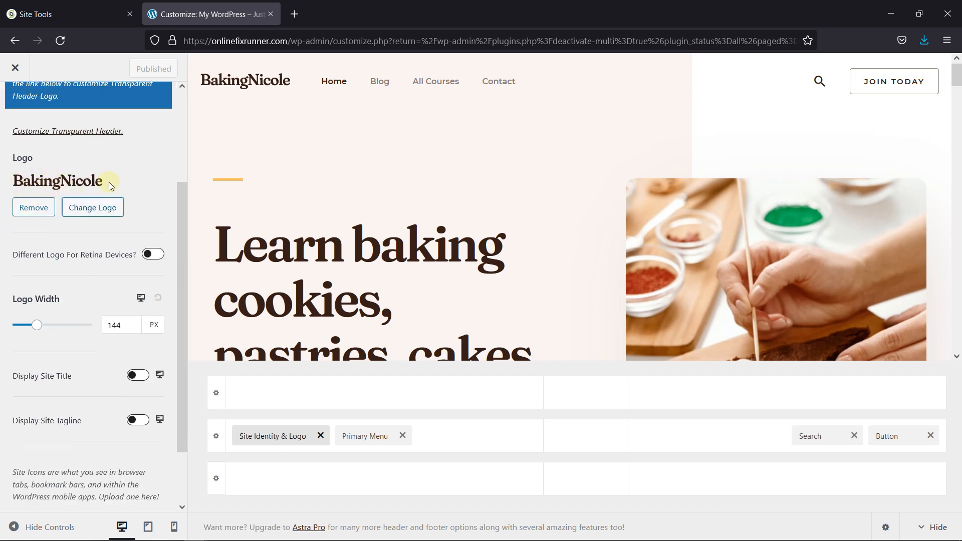
- Upload the fixrunner2020-white and fixrunner favicon PNGs as logo candidates
click(102, 210)
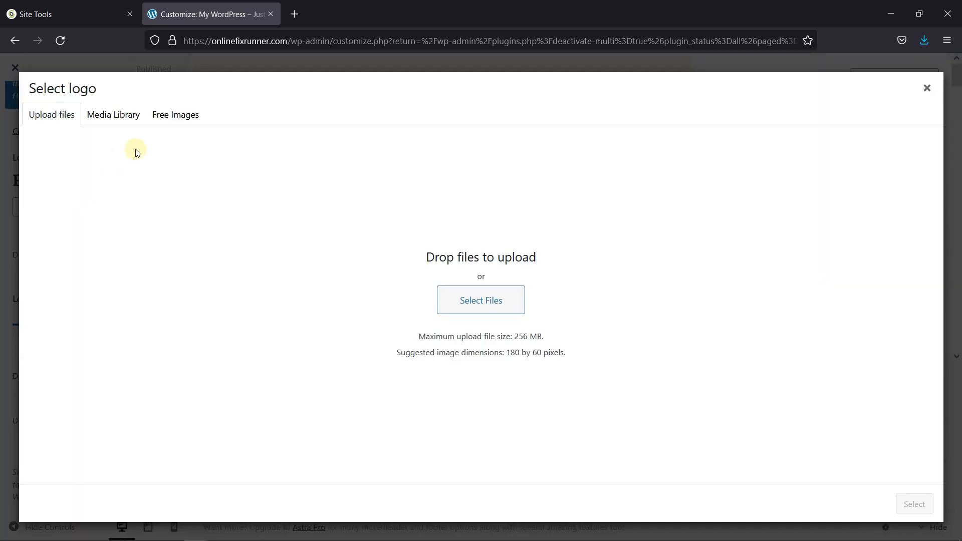
click(474, 309)
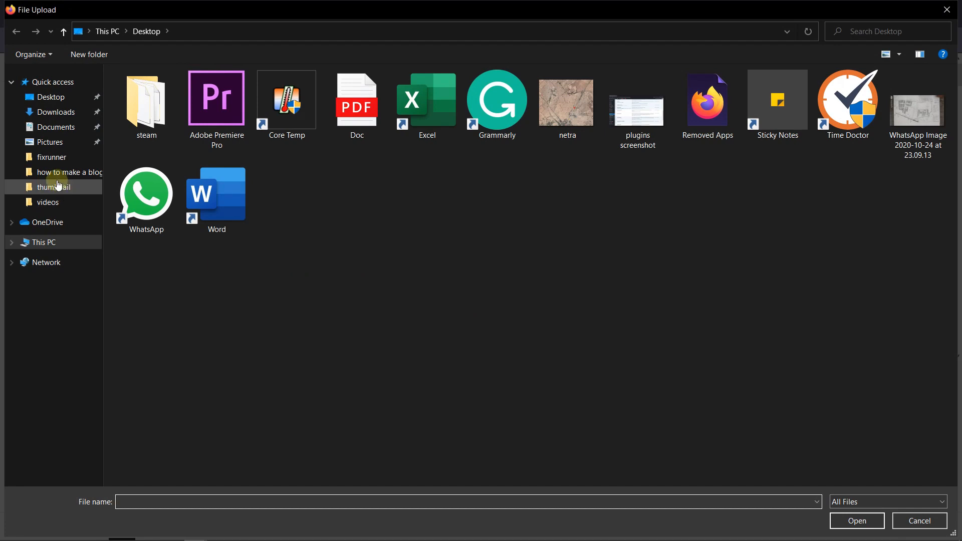
click(56, 158)
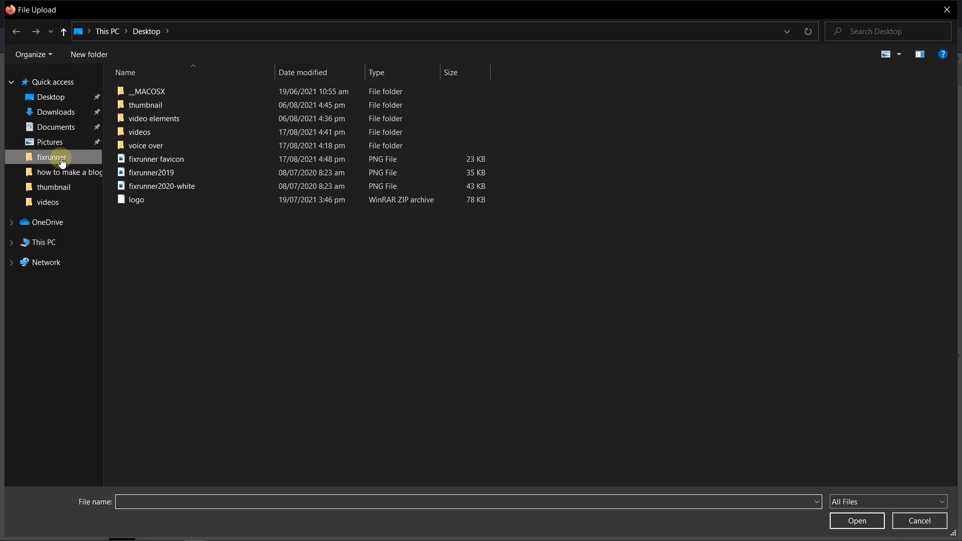
click(176, 188)
ctrl+click(173, 159)
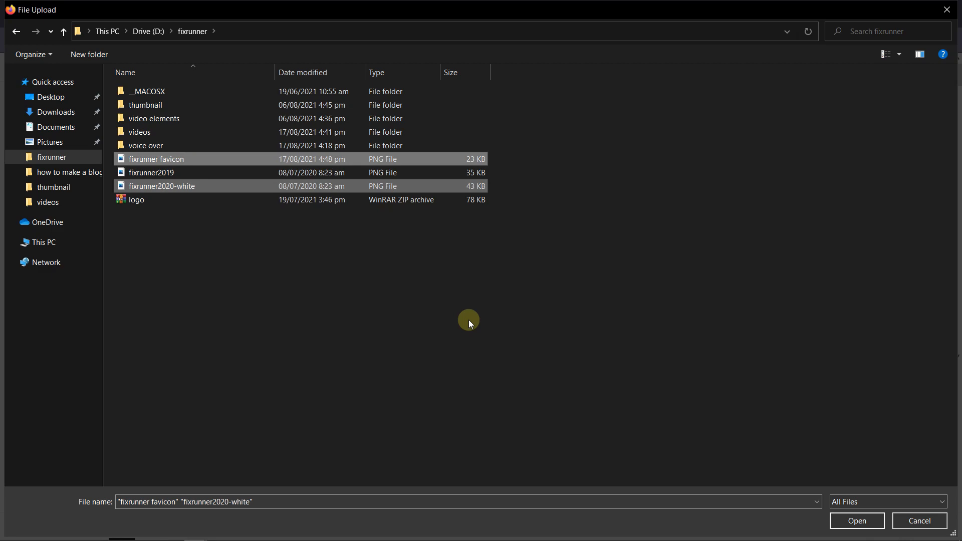
click(858, 521)
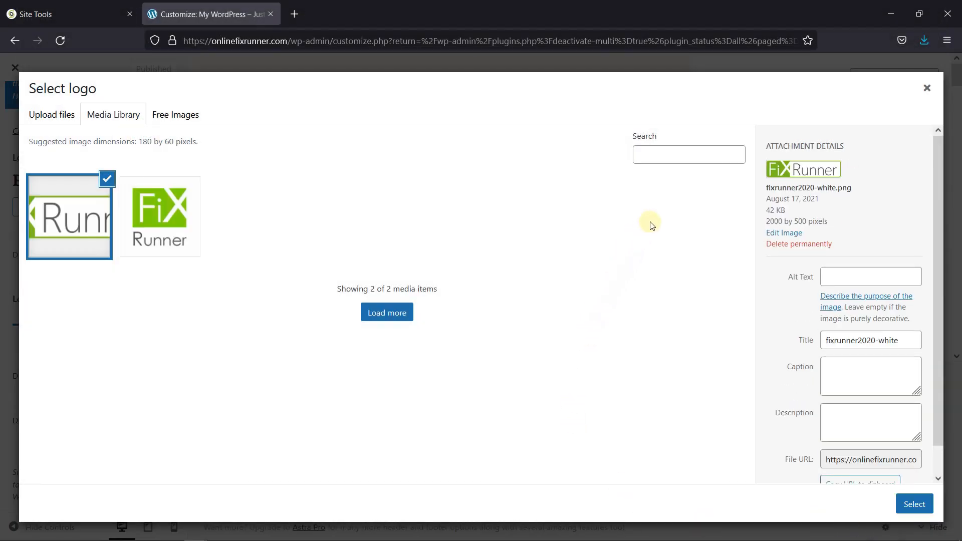
- Select fixrunner2020-white as the logo and crop it to the full image width
click(926, 505)
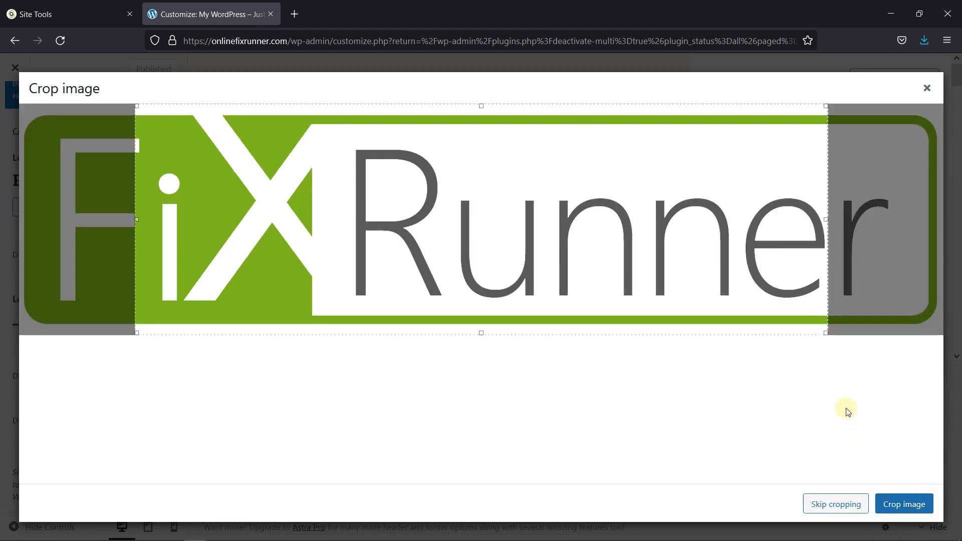
drag(828, 217, 945, 217)
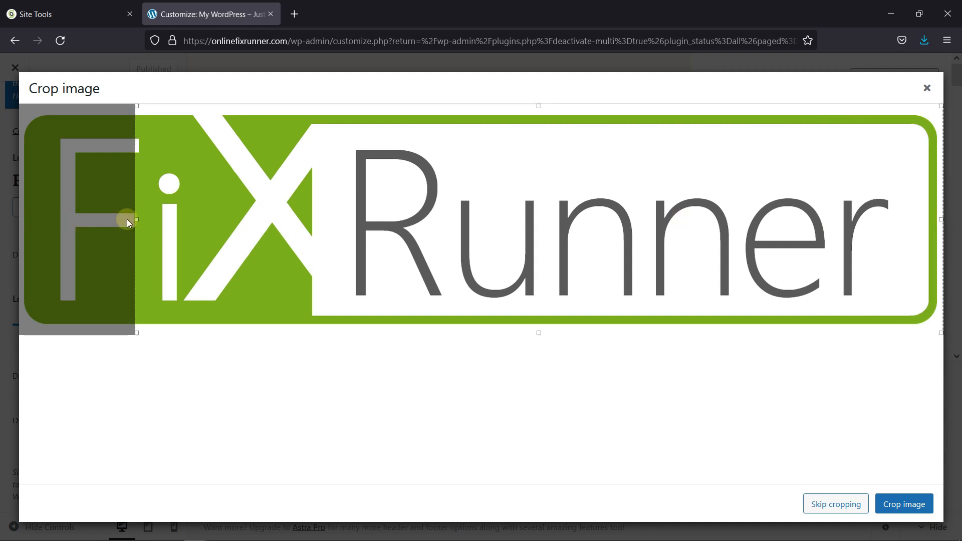
drag(136, 219, 21, 219)
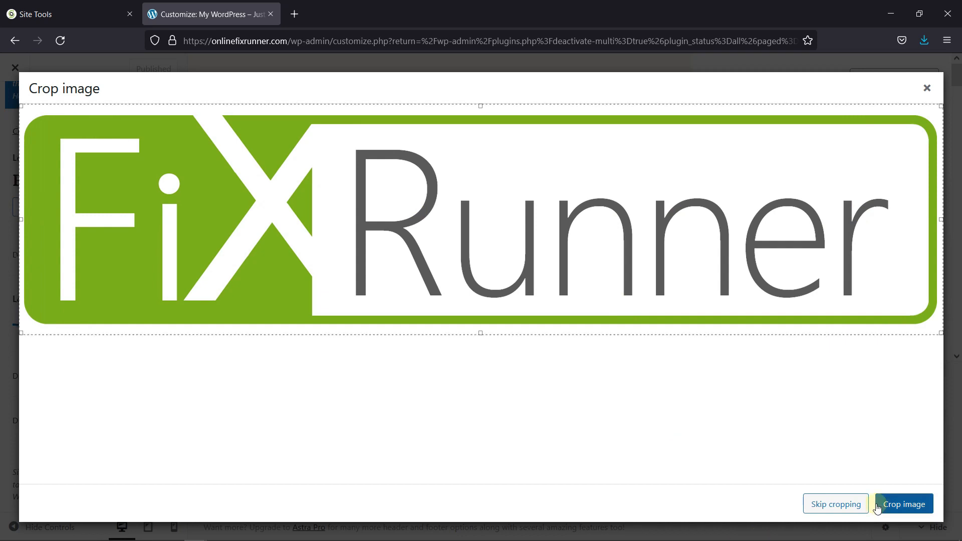
click(894, 504)
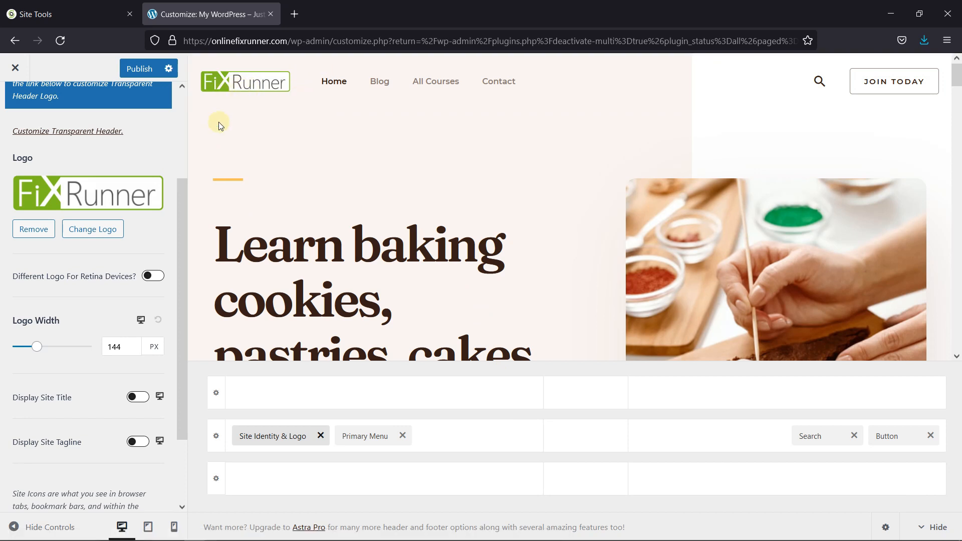
- Try the site title display and position options, then hide the site title
scroll(91, 306, down, 2)
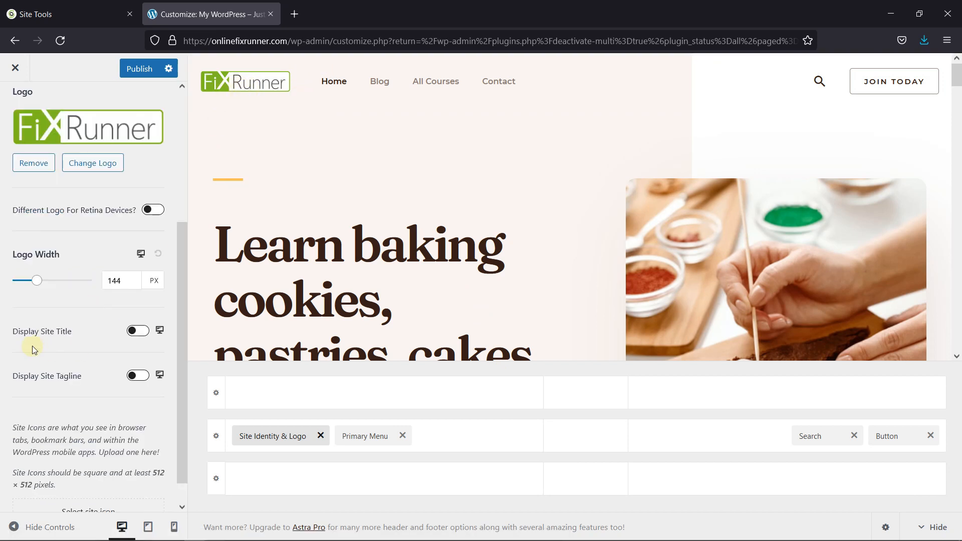
click(145, 332)
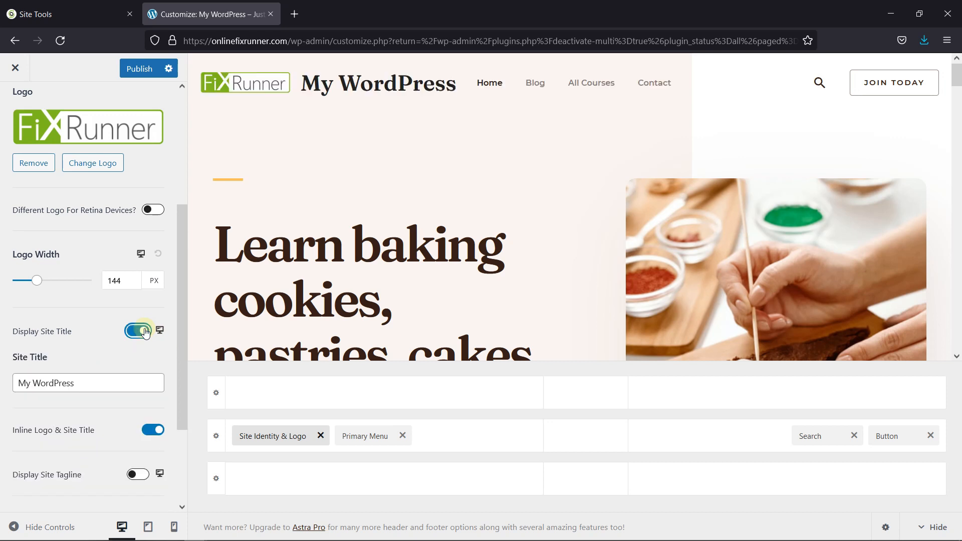
click(158, 432)
scroll(151, 421, down, 2)
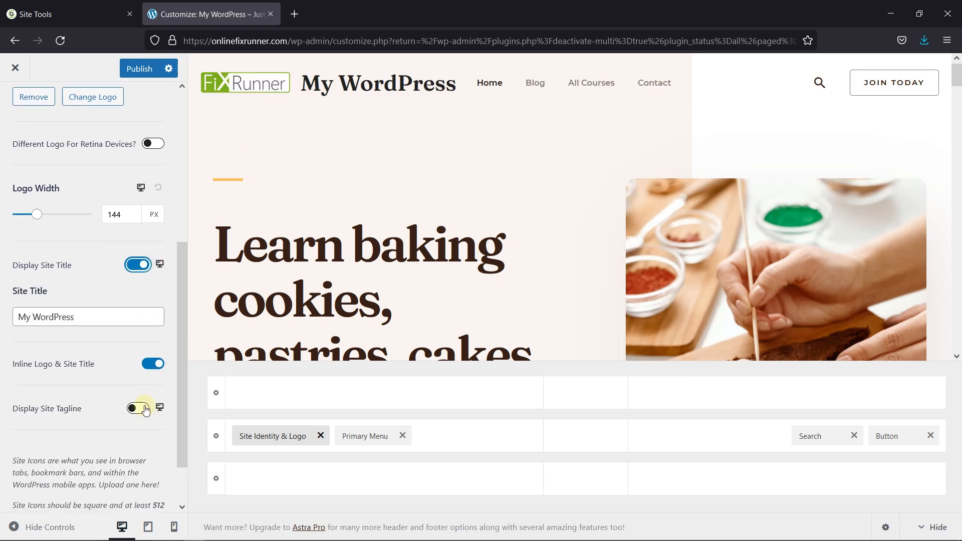
triple_click(90, 320)
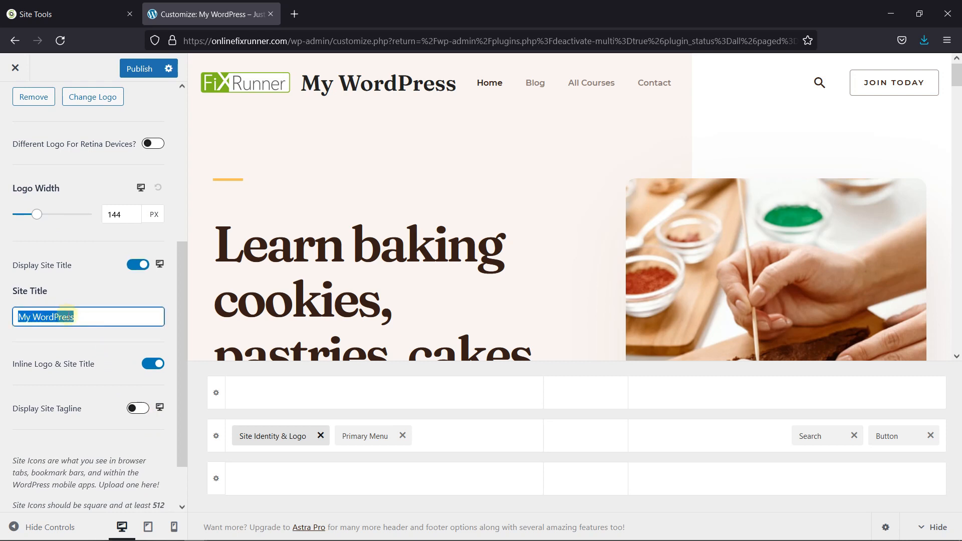
click(150, 333)
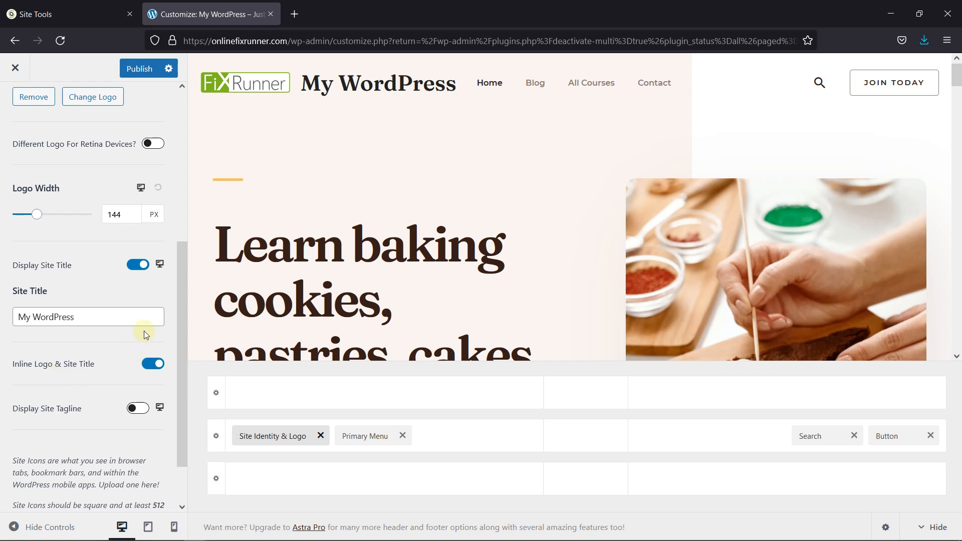
click(148, 370)
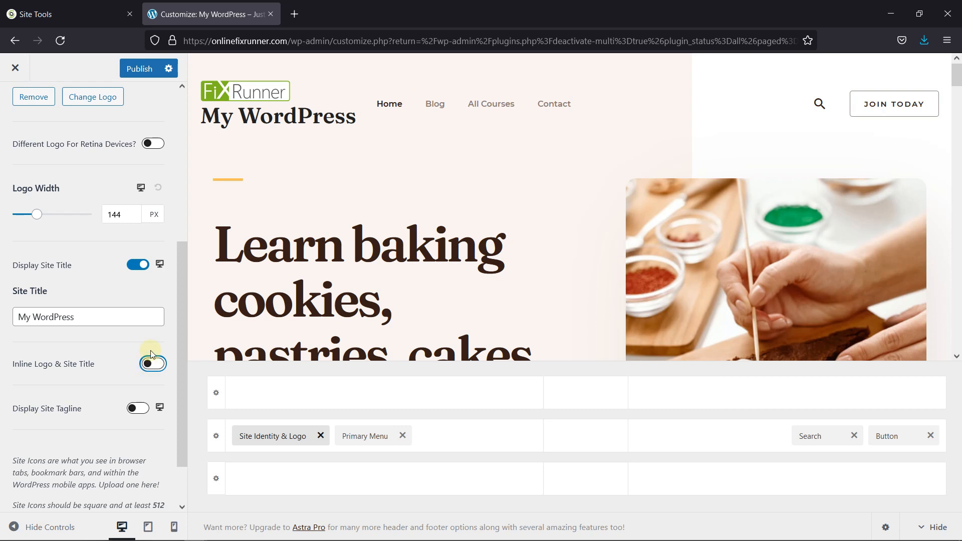
click(143, 266)
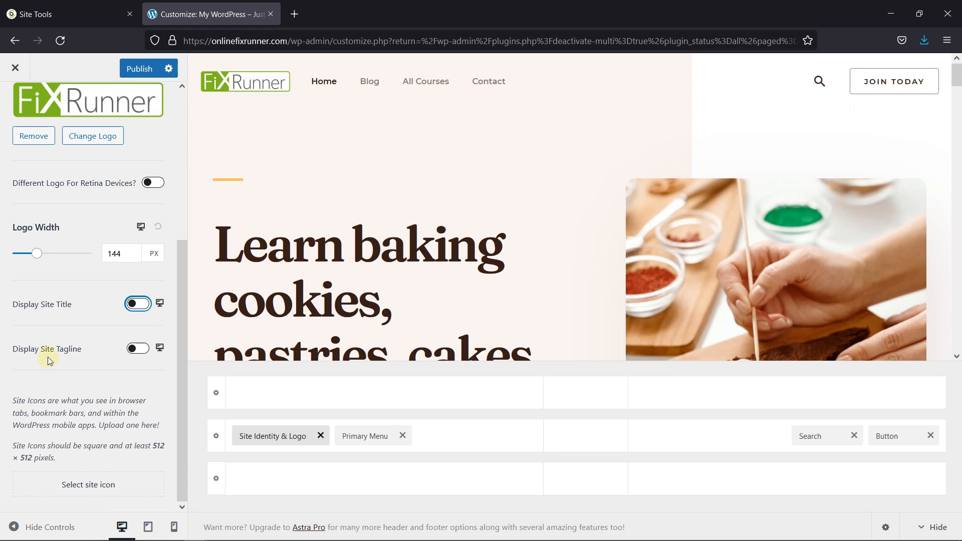
- Show the site tagline and change its text to 'tagline for your website'
click(137, 348)
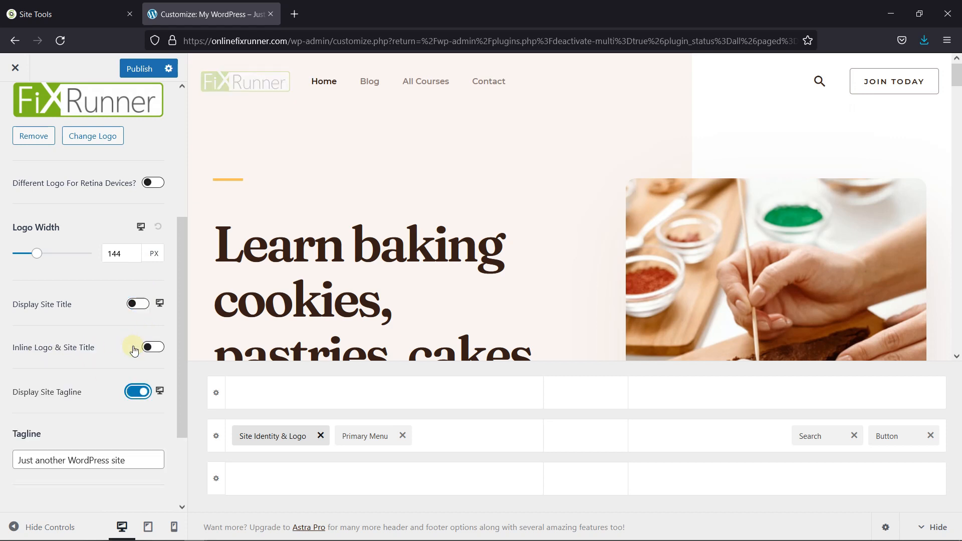
scroll(134, 351, down, 3)
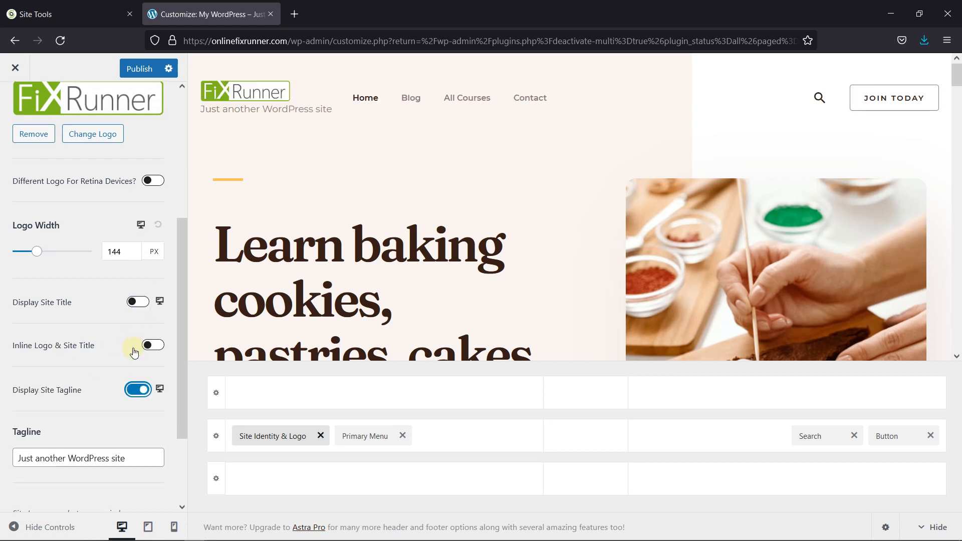
triple_click(132, 350)
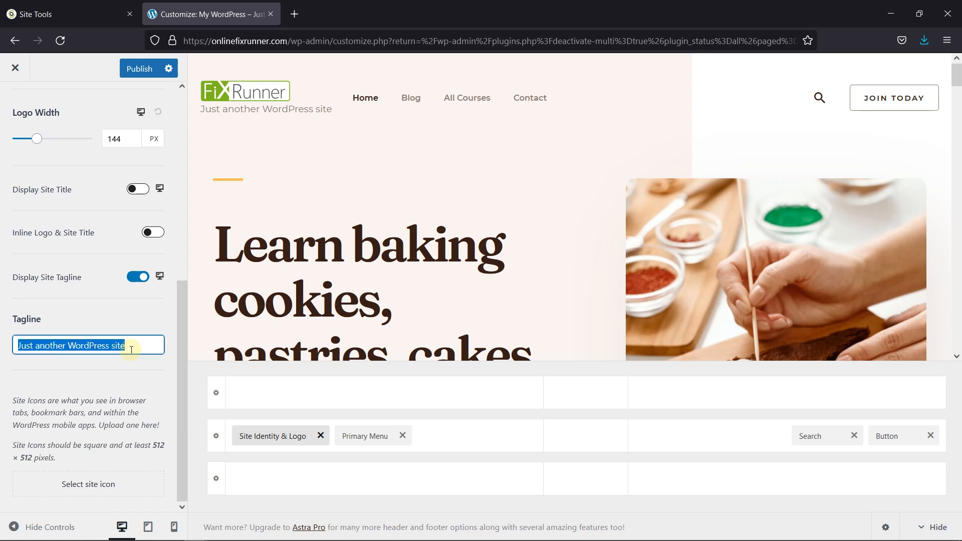
text(t)
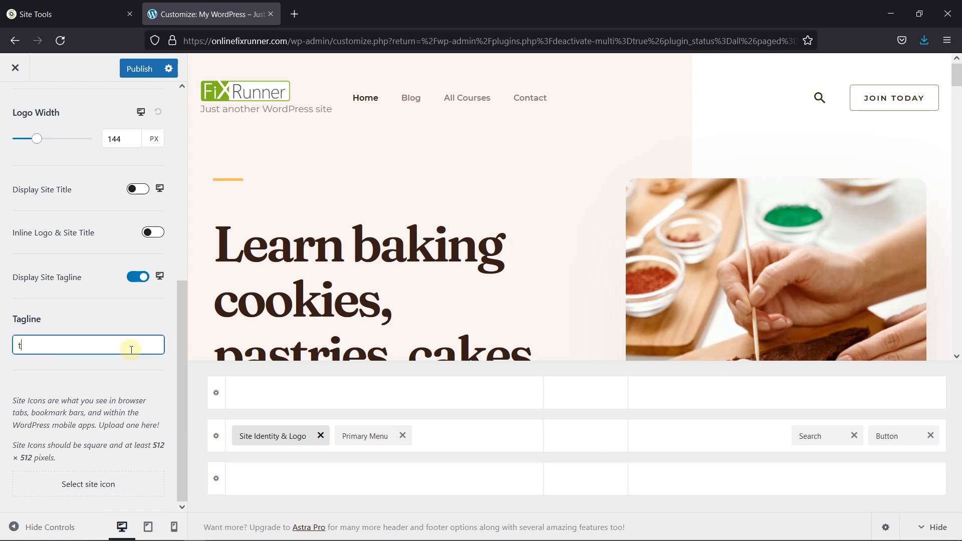
text(agline)
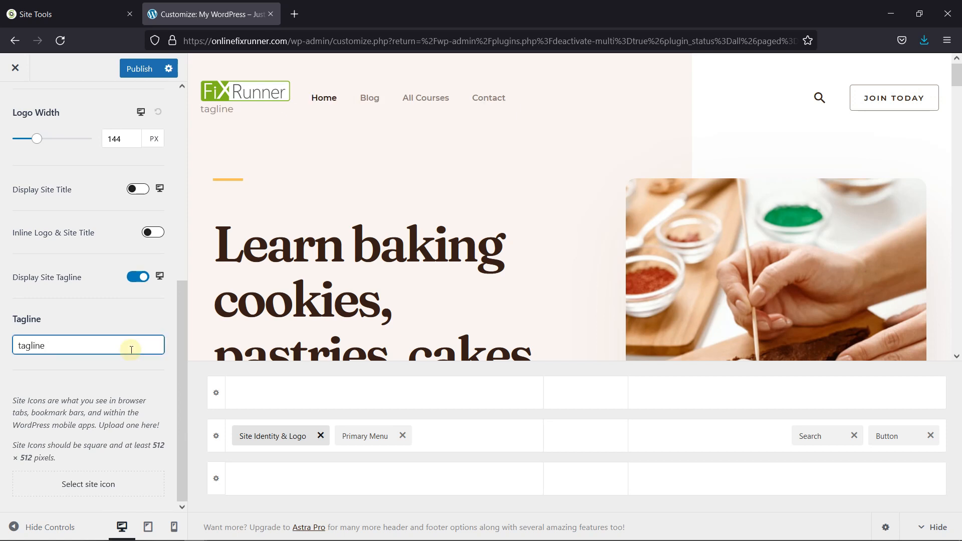
text( for your website)
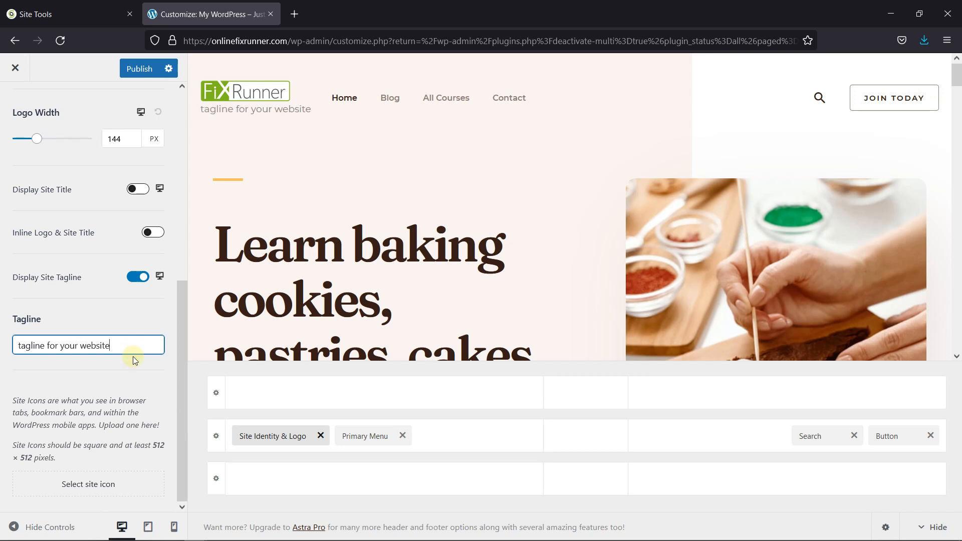
click(134, 356)
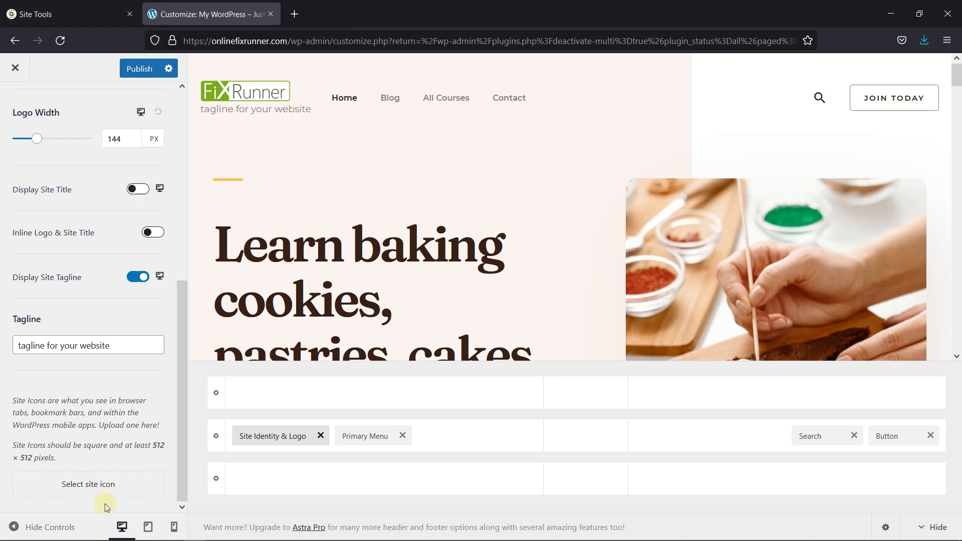
- Pick fixrunner-favicon from the Media Library and crop it as the site icon
click(91, 483)
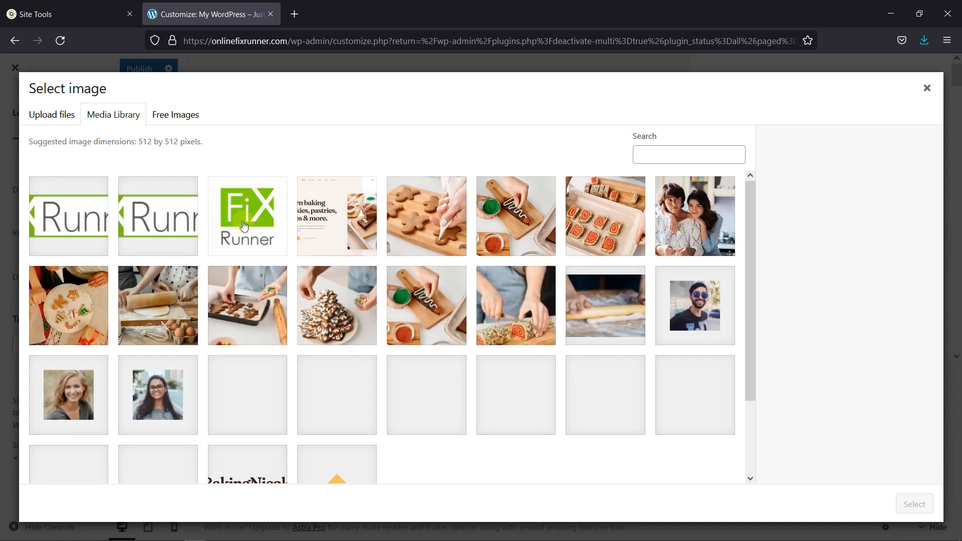
click(251, 214)
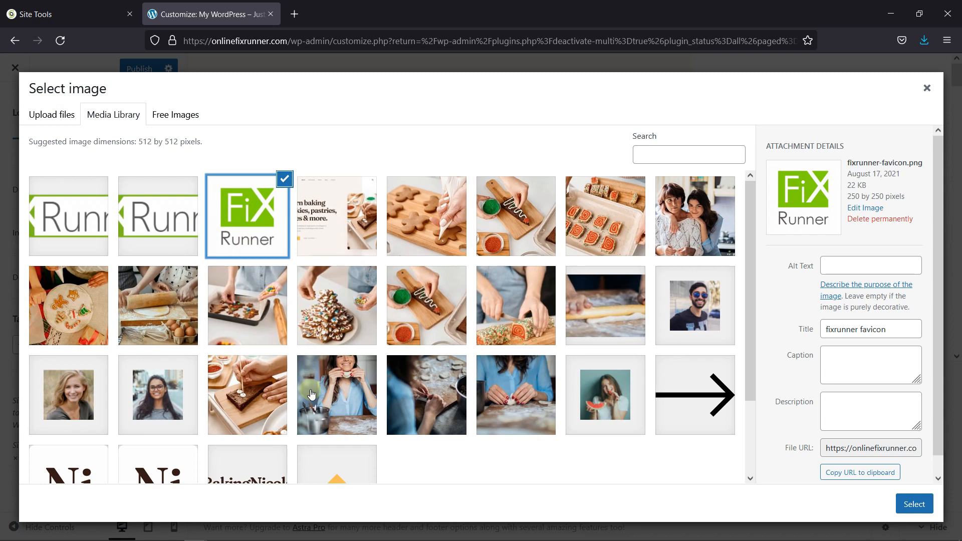
click(921, 504)
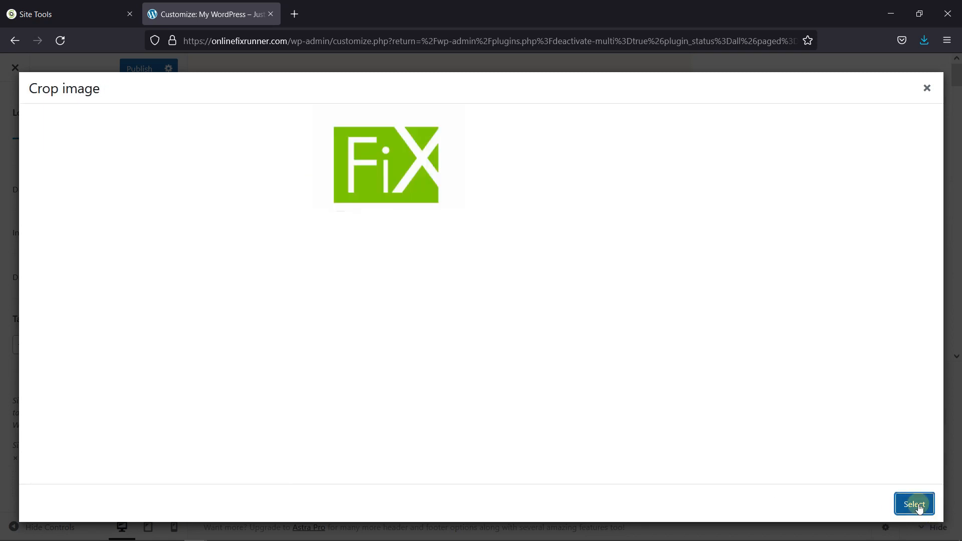
click(908, 502)
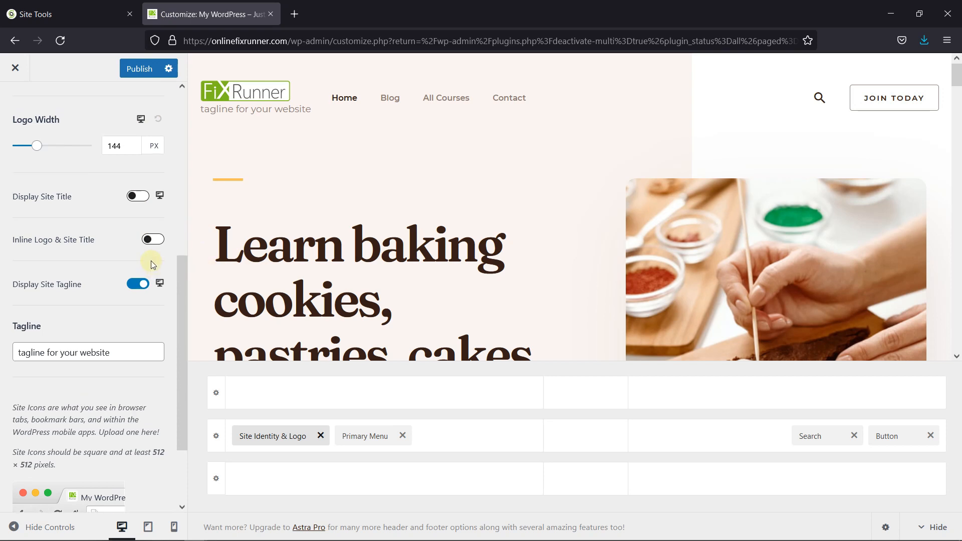
- From the Customizer's Menus panel, create 'Main Menu' with the Primary Menu location ticked
scroll(151, 261, up, 7)
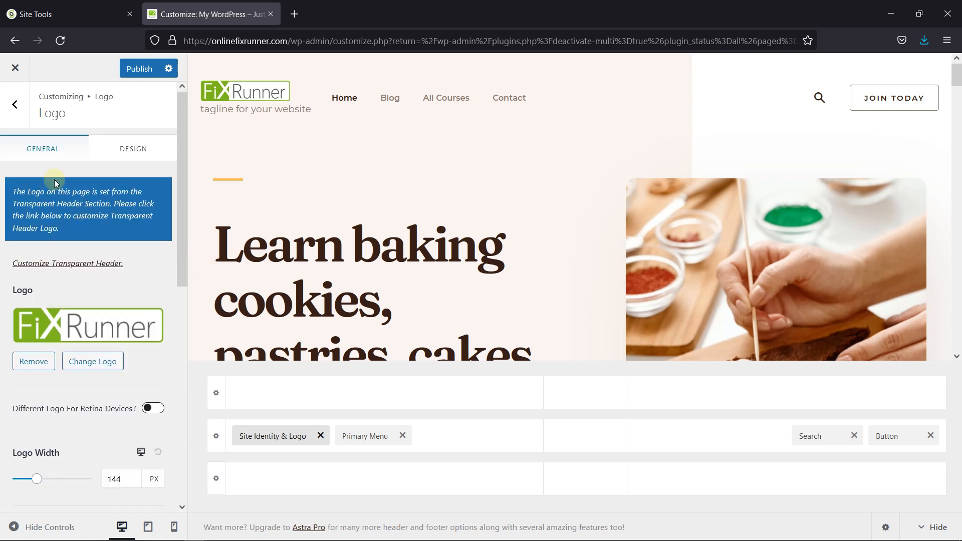
click(15, 104)
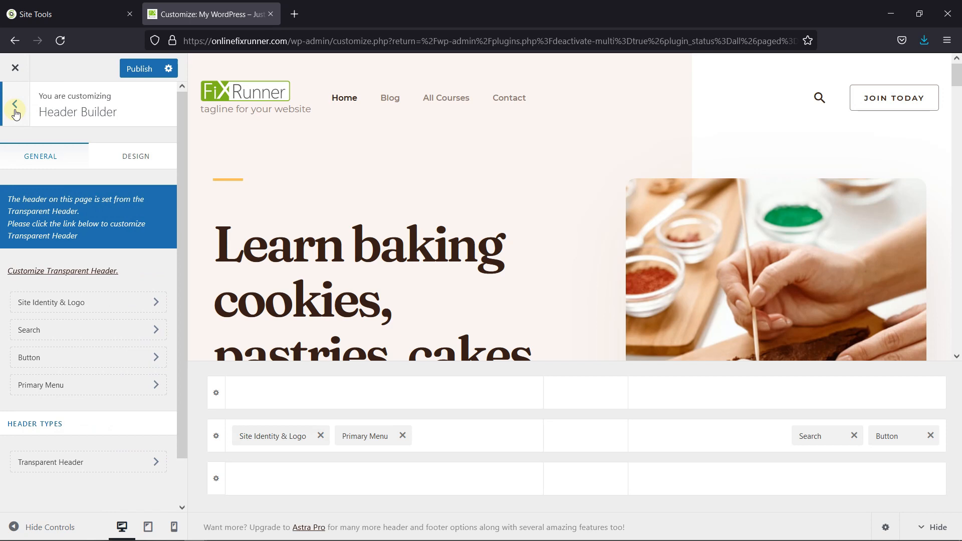
click(15, 108)
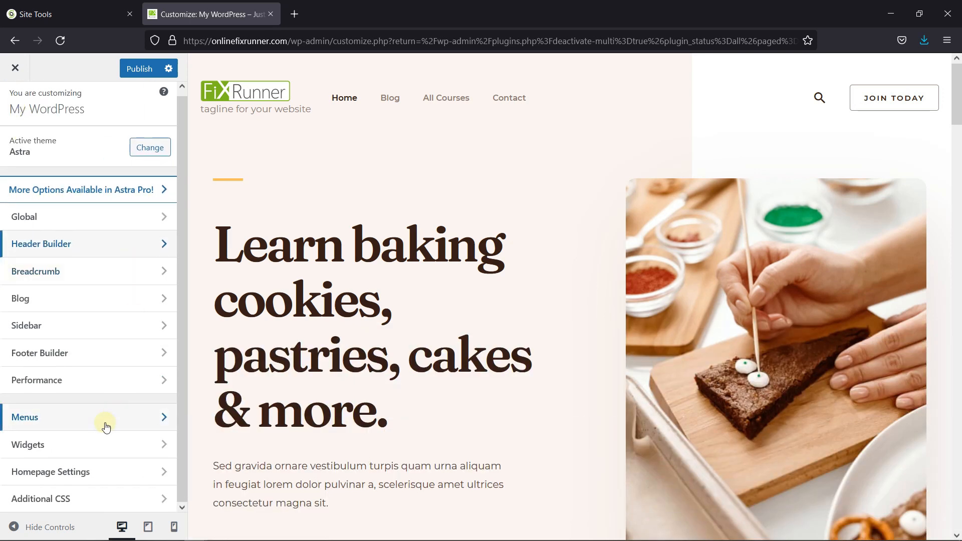
click(78, 427)
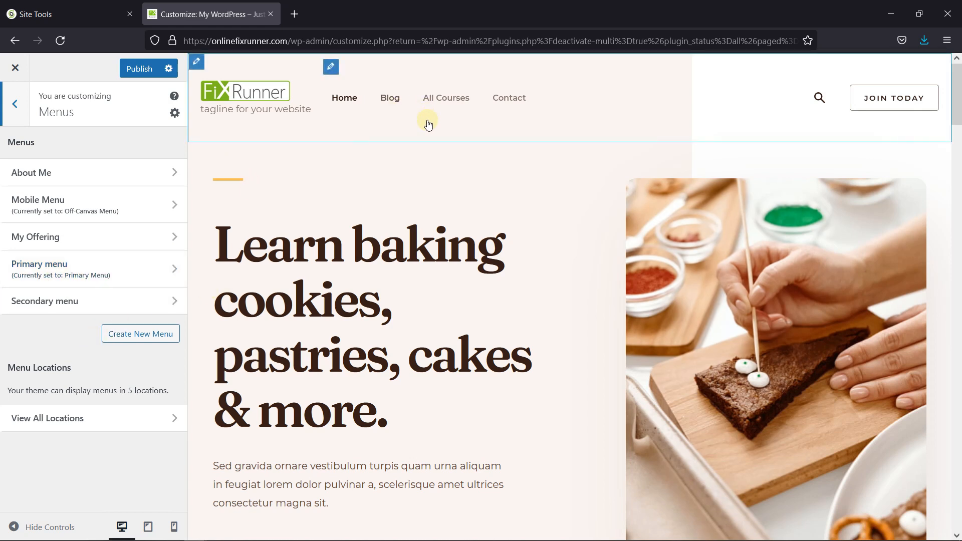
click(142, 339)
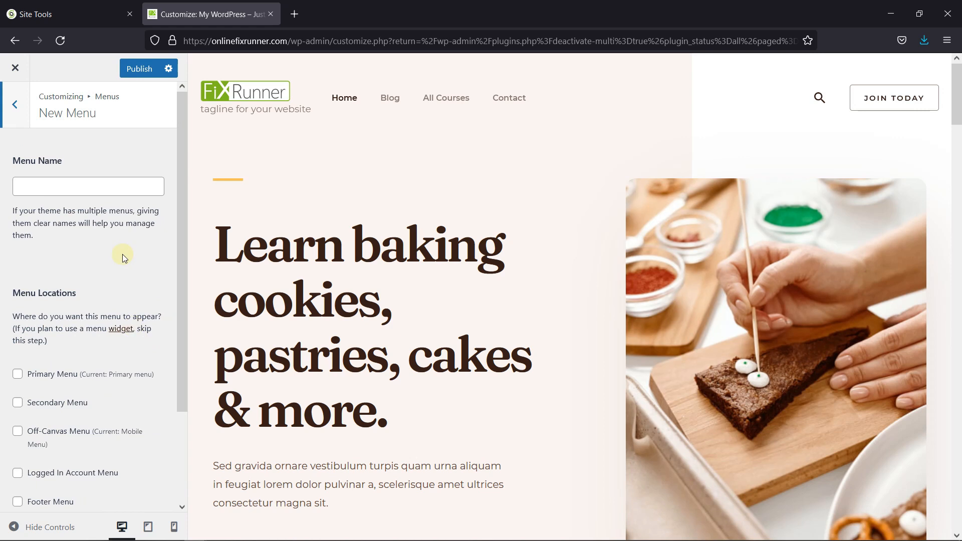
click(55, 190)
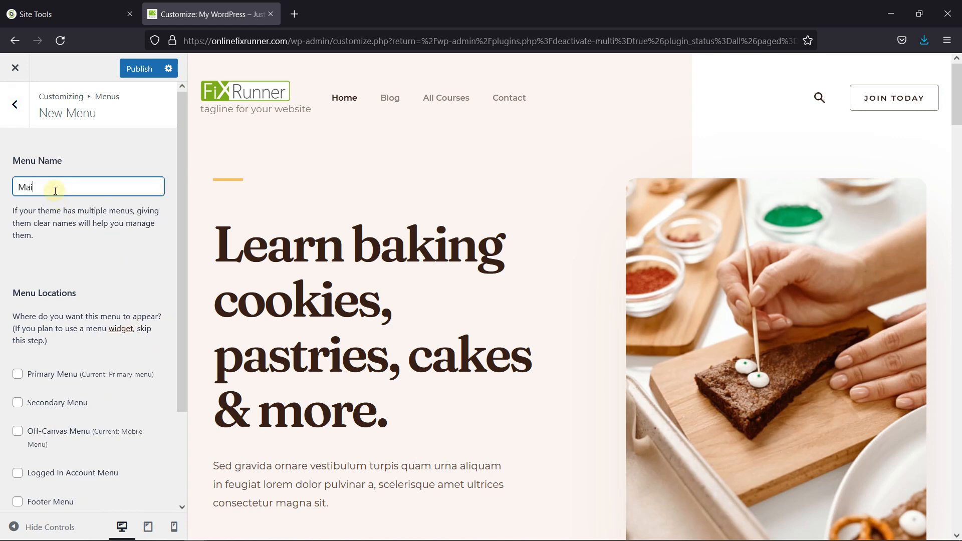
text(Main Menu)
scroll(95, 301, down, 2)
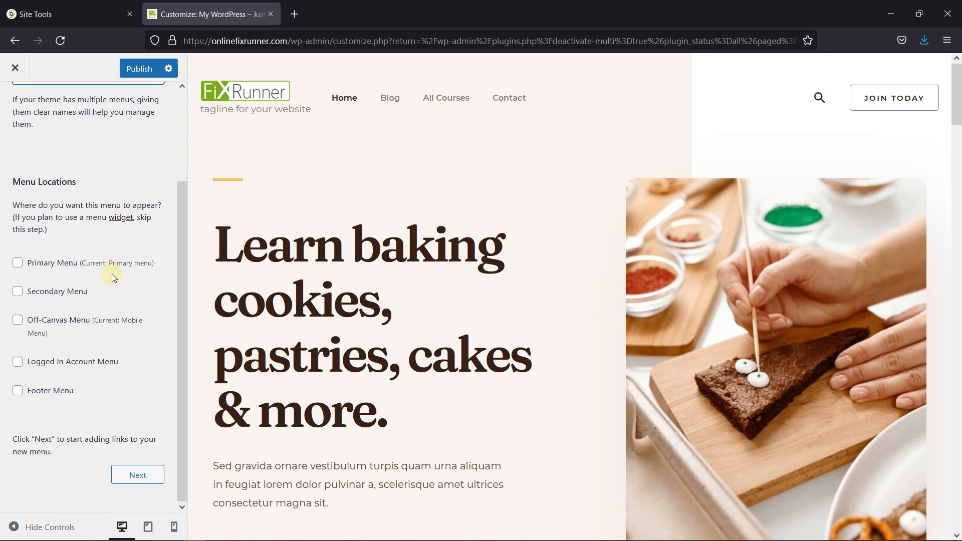
click(15, 261)
click(161, 476)
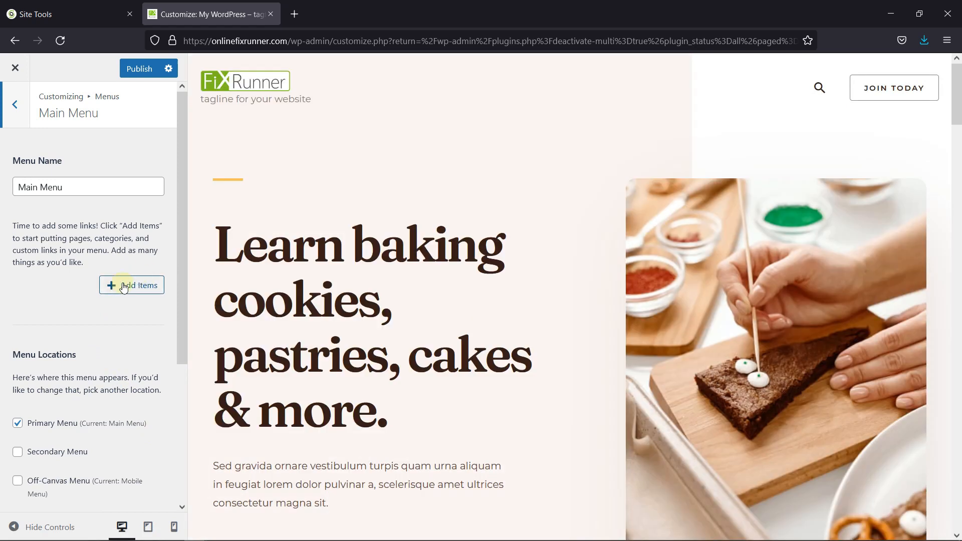
- Add the Home, Blog, Contact and About pages to Main Menu
click(124, 286)
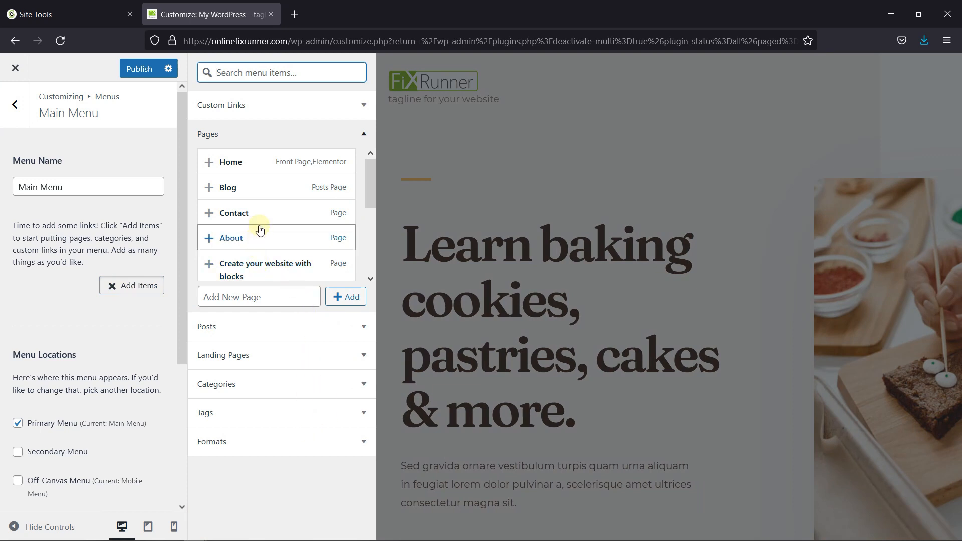
click(208, 165)
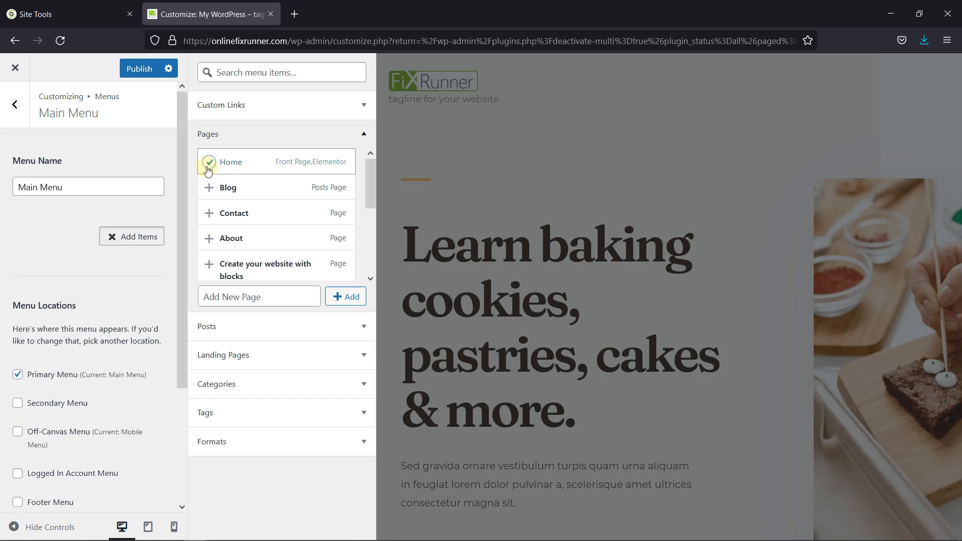
click(210, 194)
click(210, 215)
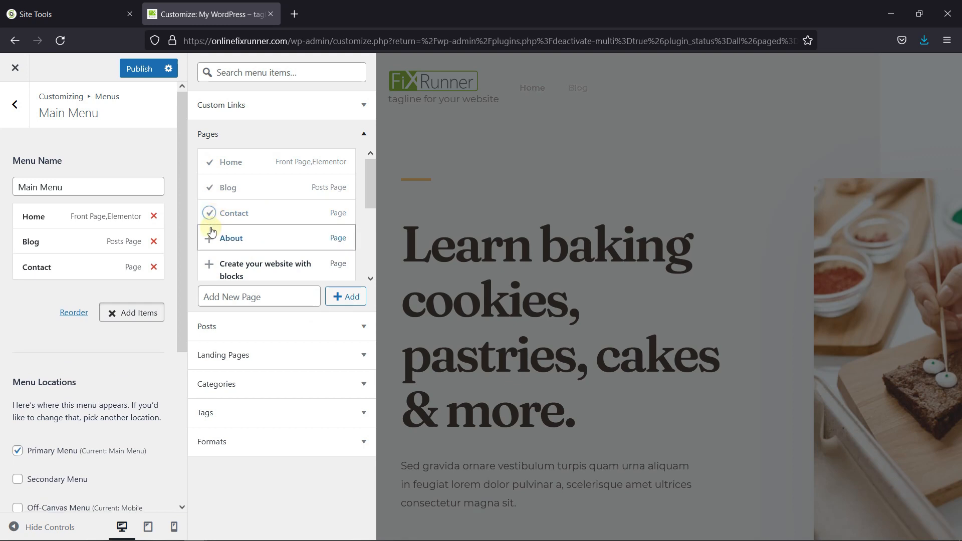
click(210, 239)
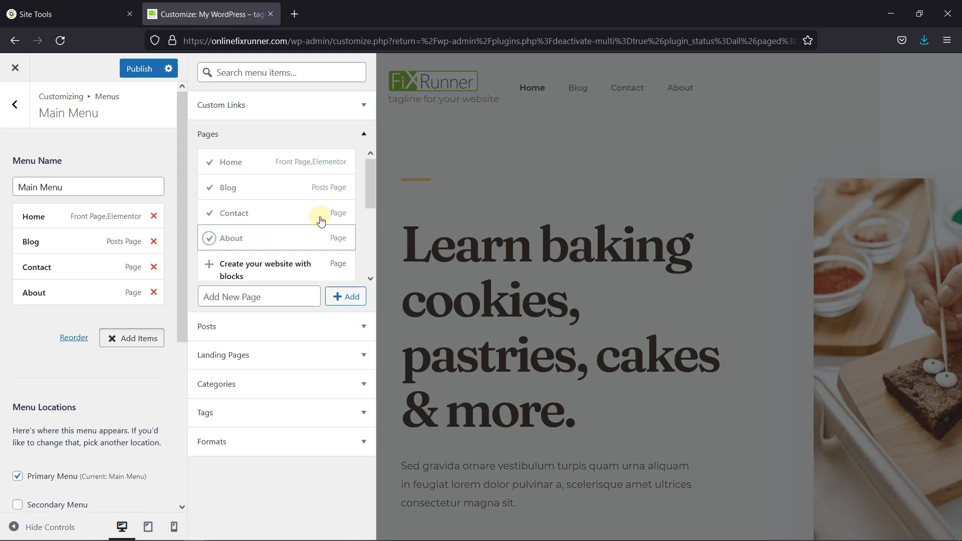
click(365, 134)
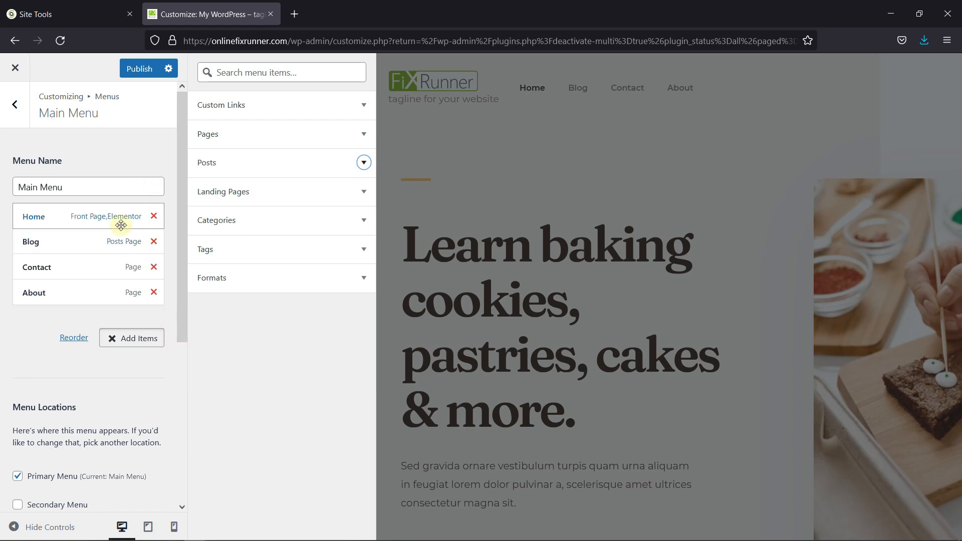
- Reorder the menu items, leaving About as a top-level item rather than under Contact
drag(83, 276, 73, 258)
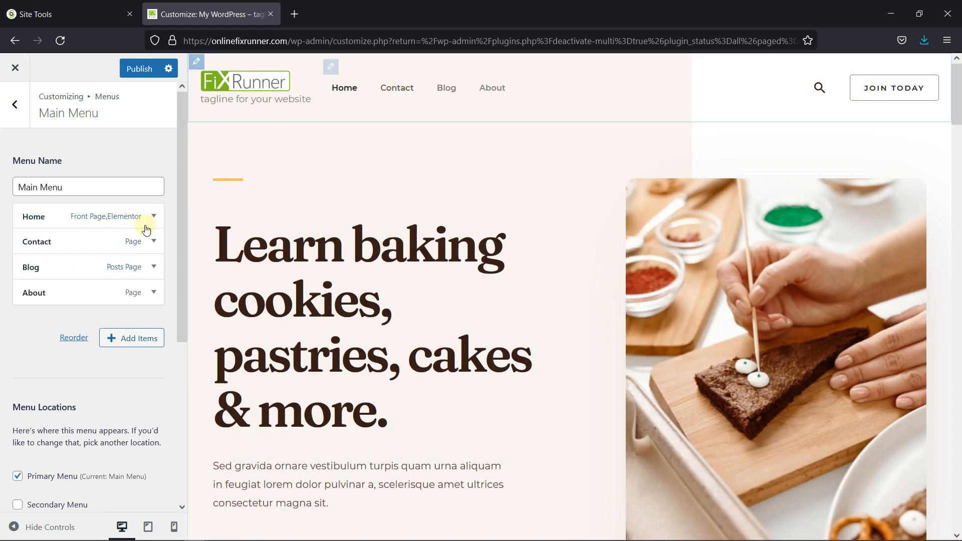
drag(66, 268, 52, 312)
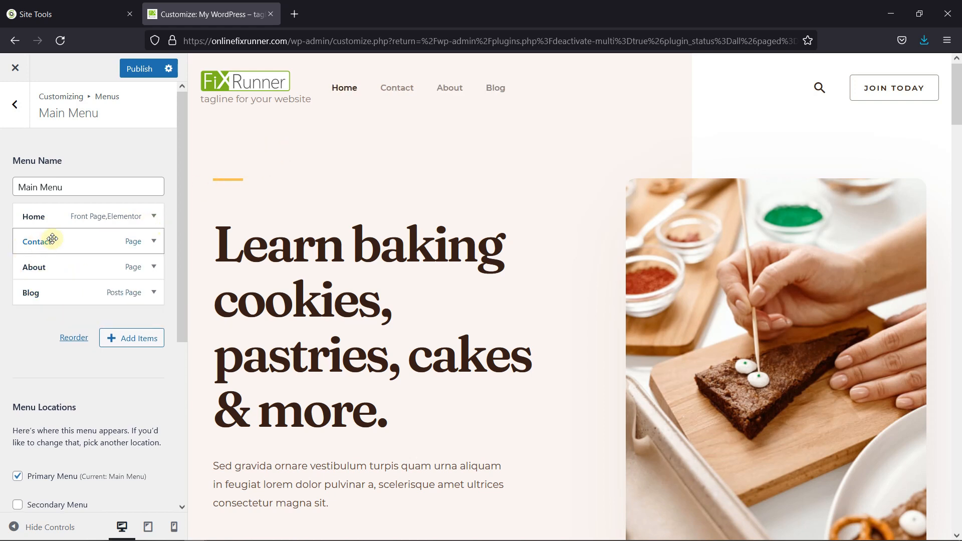
drag(48, 241, 45, 314)
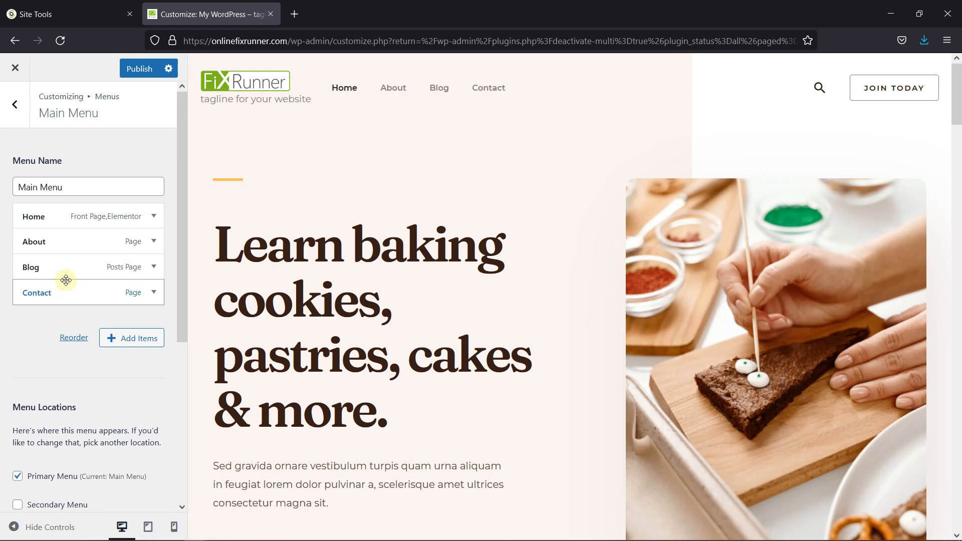
drag(51, 251, 66, 306)
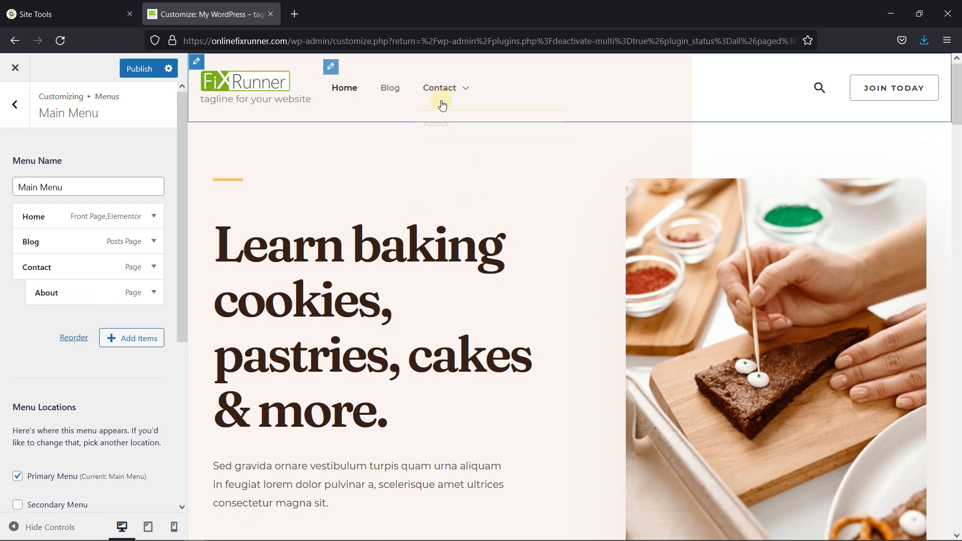
mouse_move(444, 91)
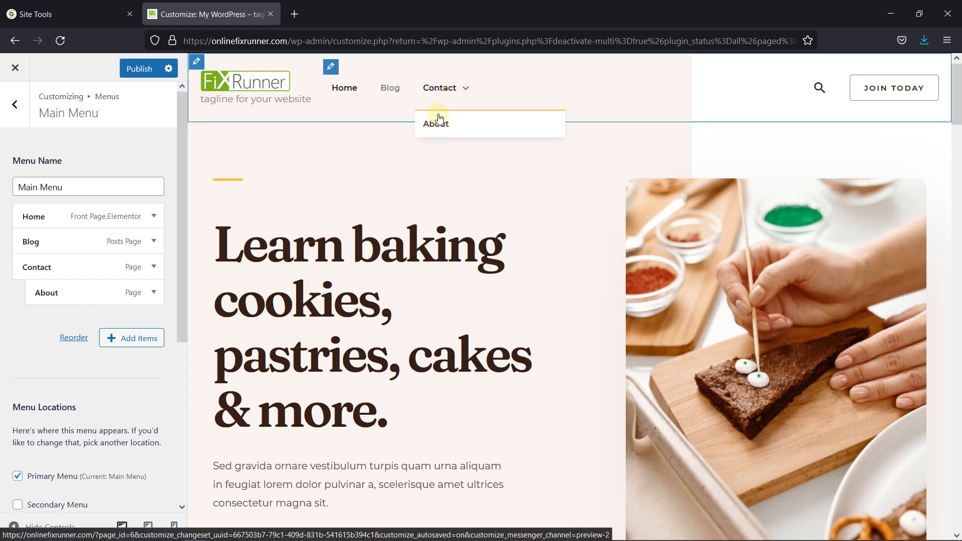
drag(73, 293, 61, 319)
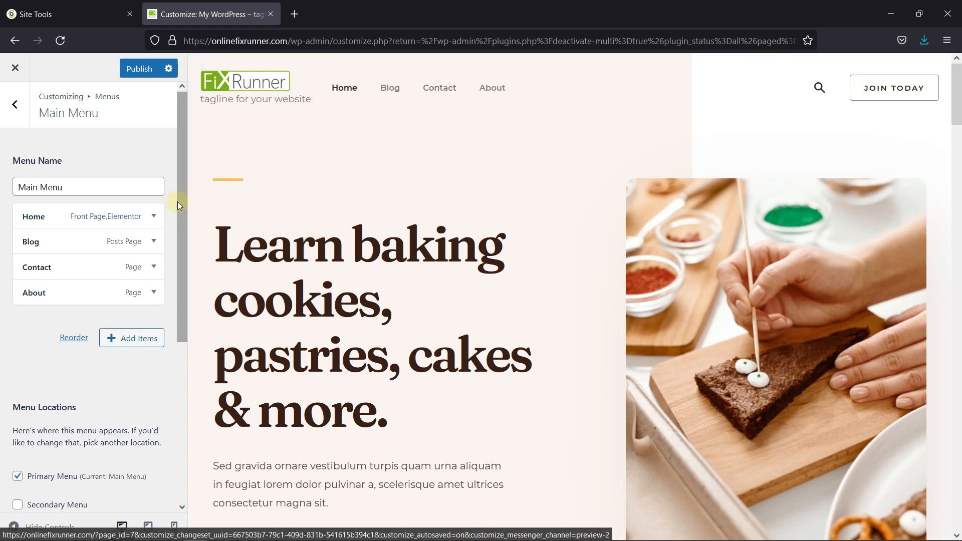
click(5, 123)
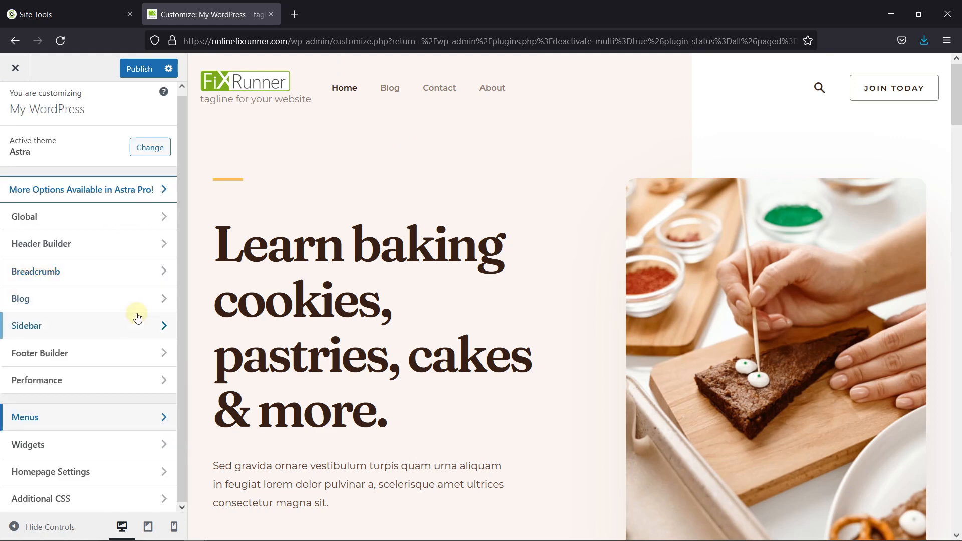
- Preview the site at tablet, phone and desktop widths, then publish and close the Customizer
click(148, 527)
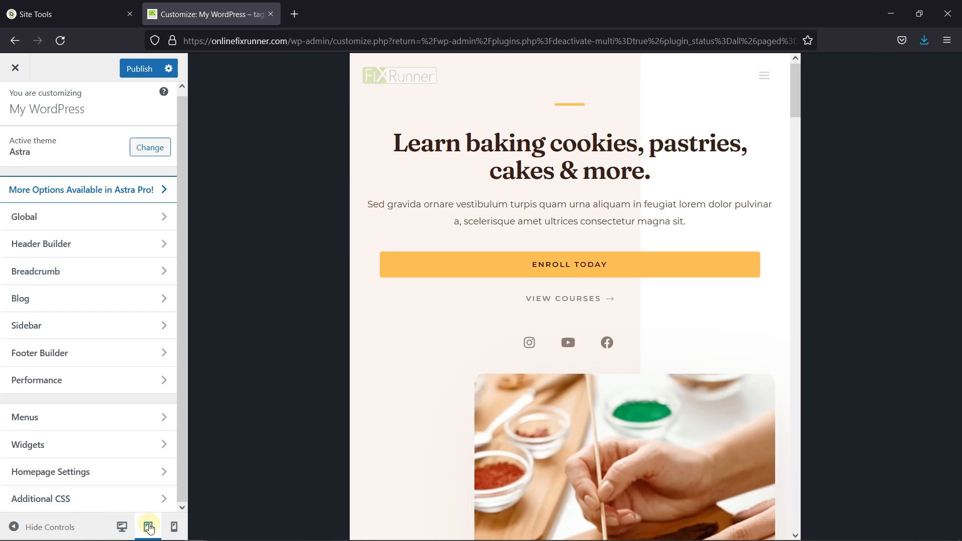
click(175, 527)
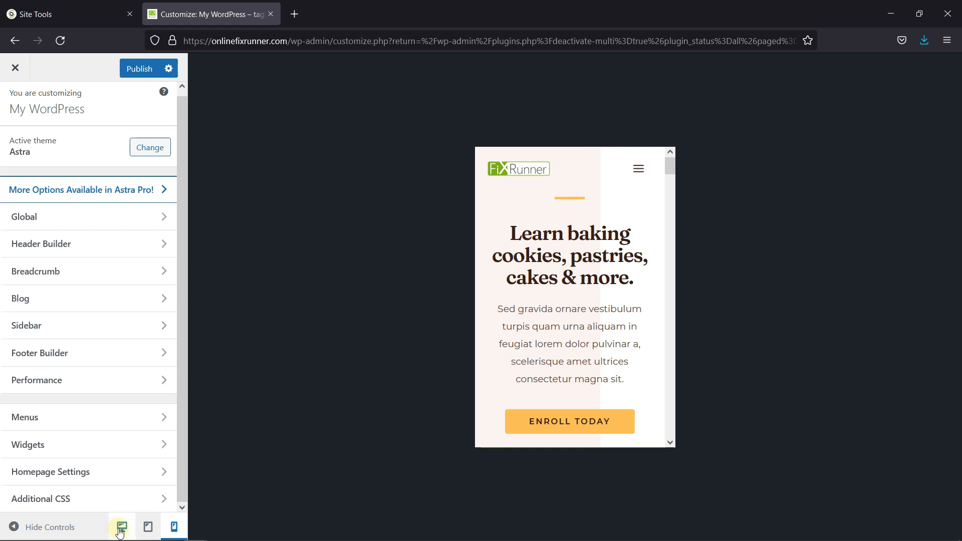
click(122, 527)
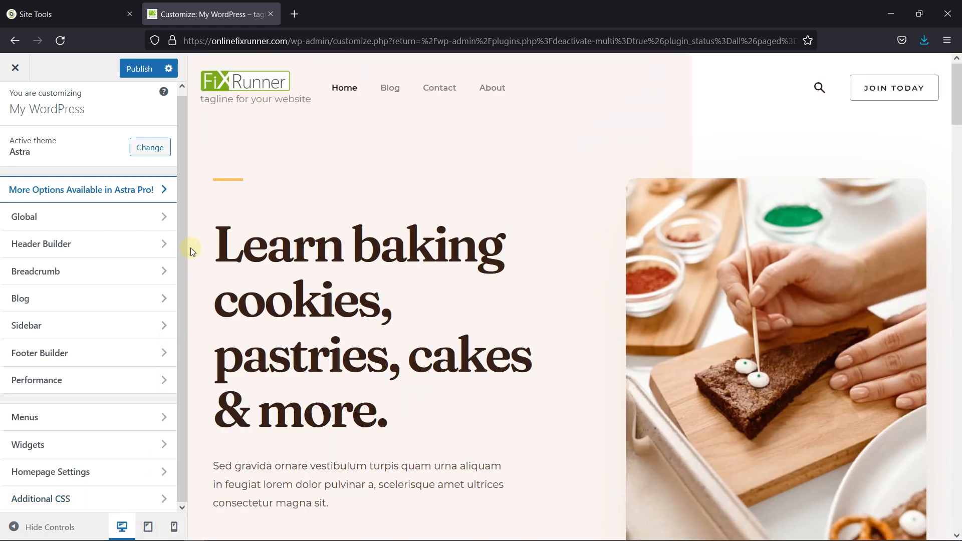
click(133, 74)
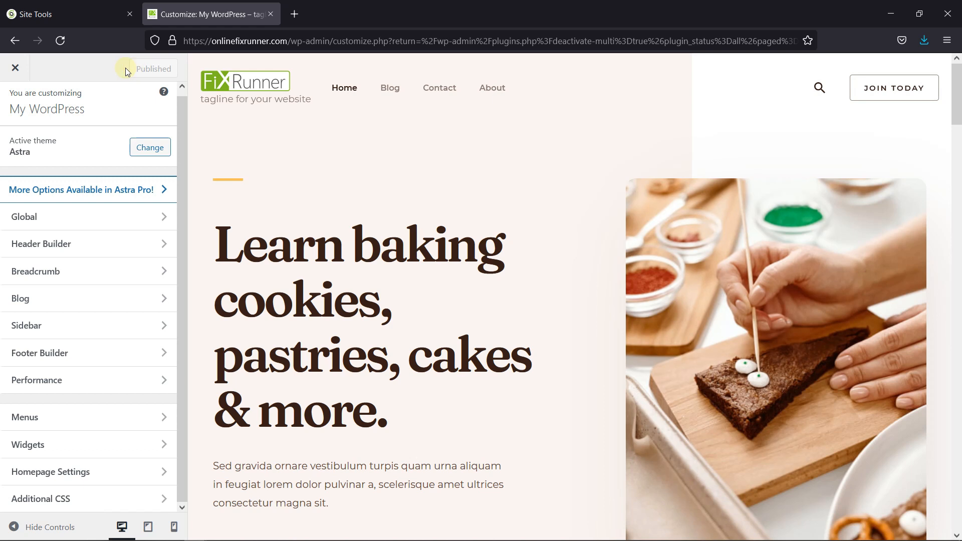
click(15, 70)
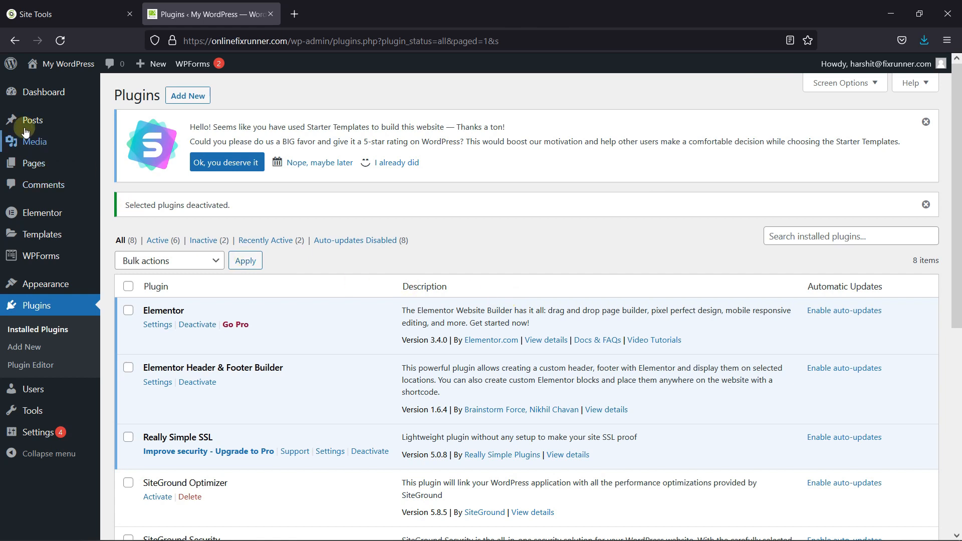
- Start a new post titled 'Test Title'
mouse_move(35, 123)
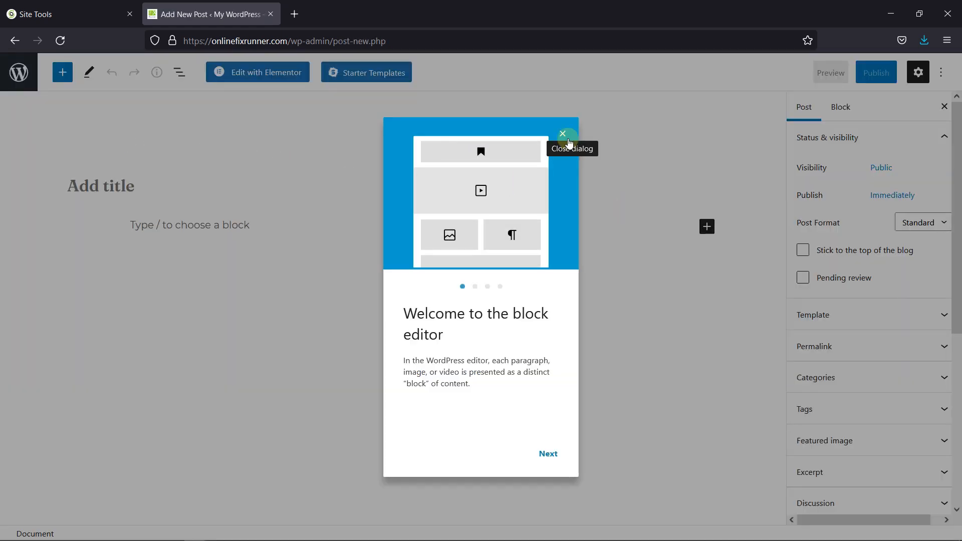
click(565, 133)
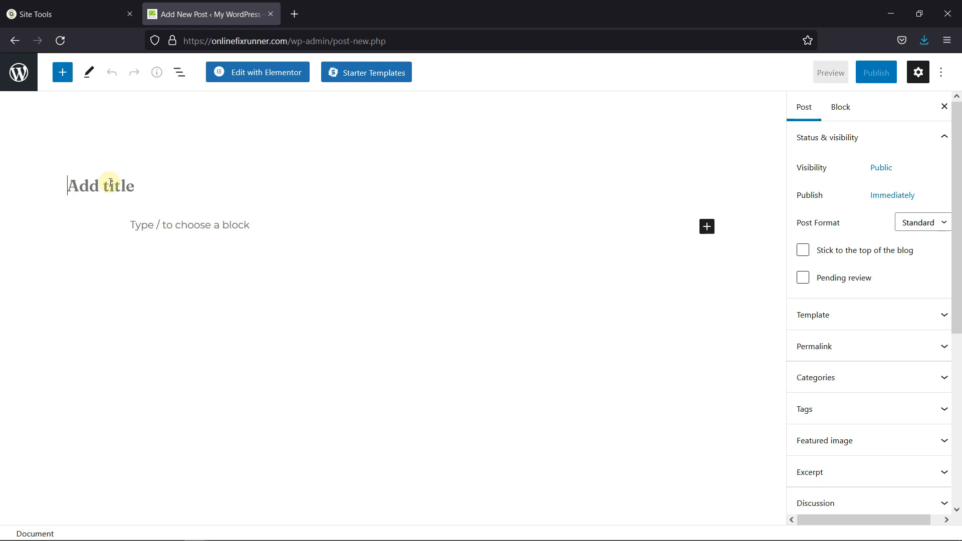
text(Test Title)
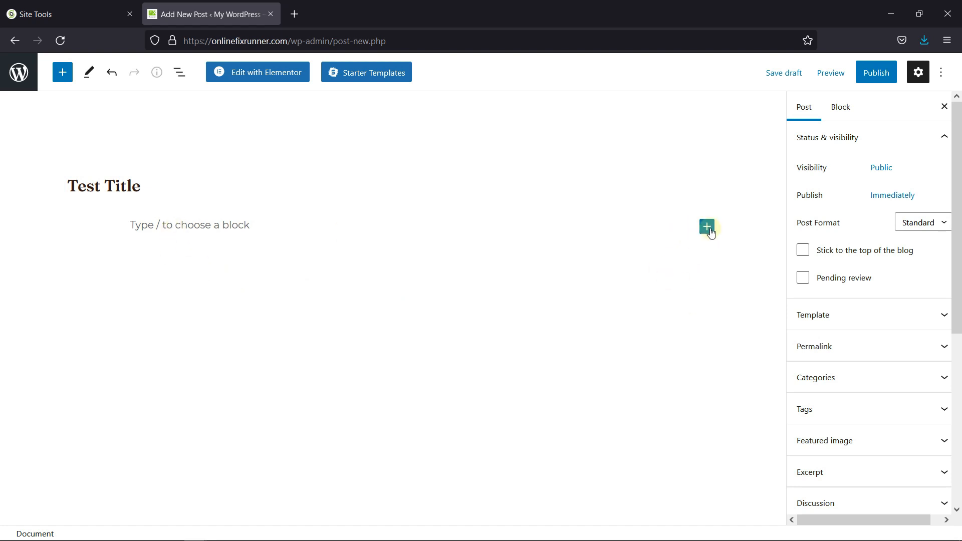
- Add a paragraph block filled with repeated 'Test' words
click(707, 227)
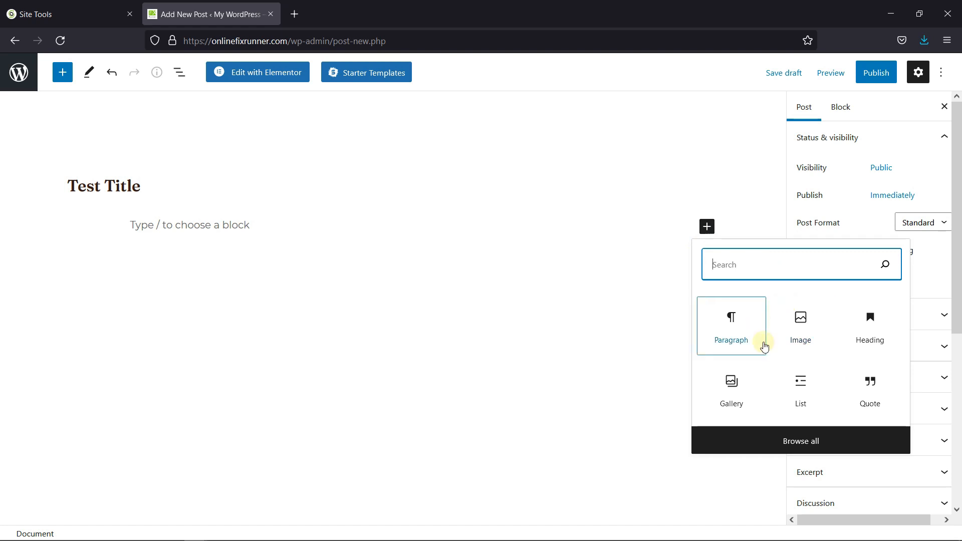
click(725, 329)
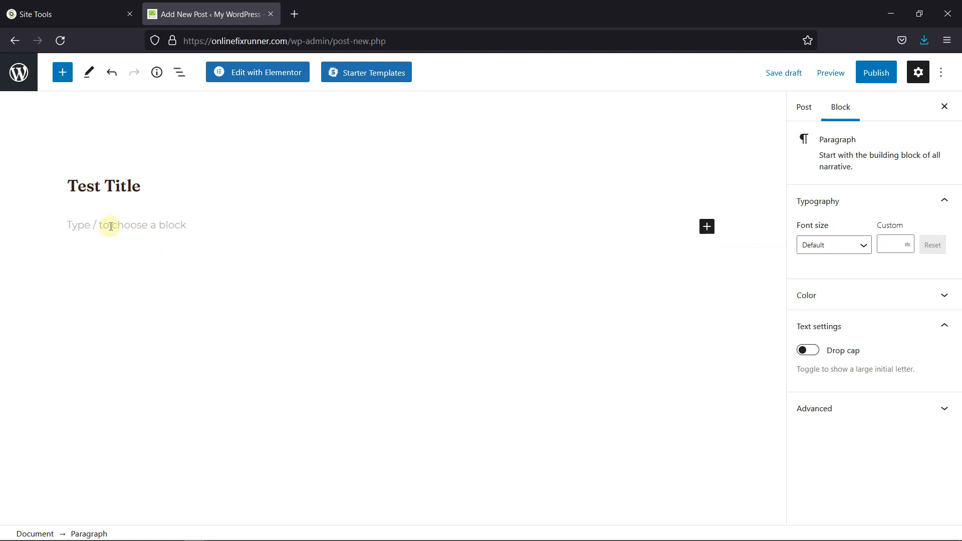
text(Test)
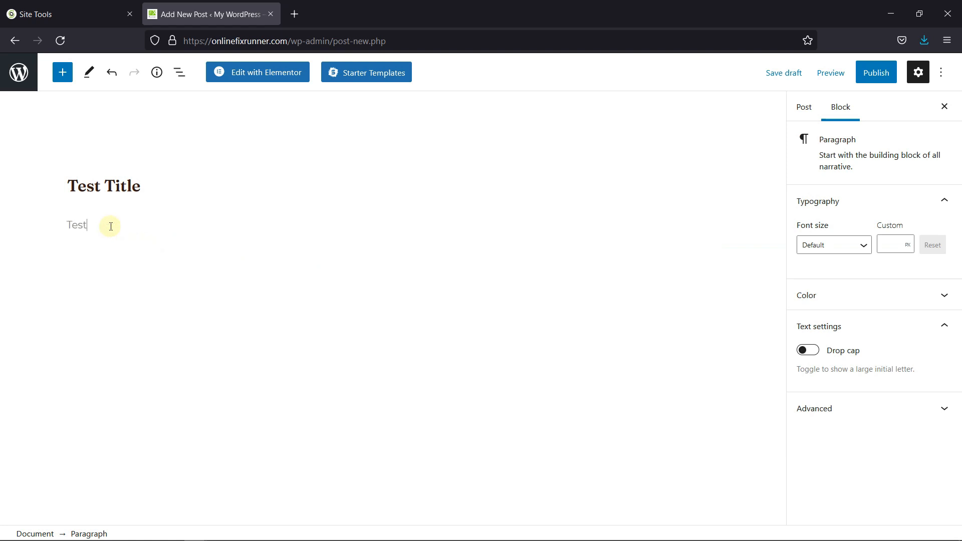
key(ctrl+a)
key(Right)
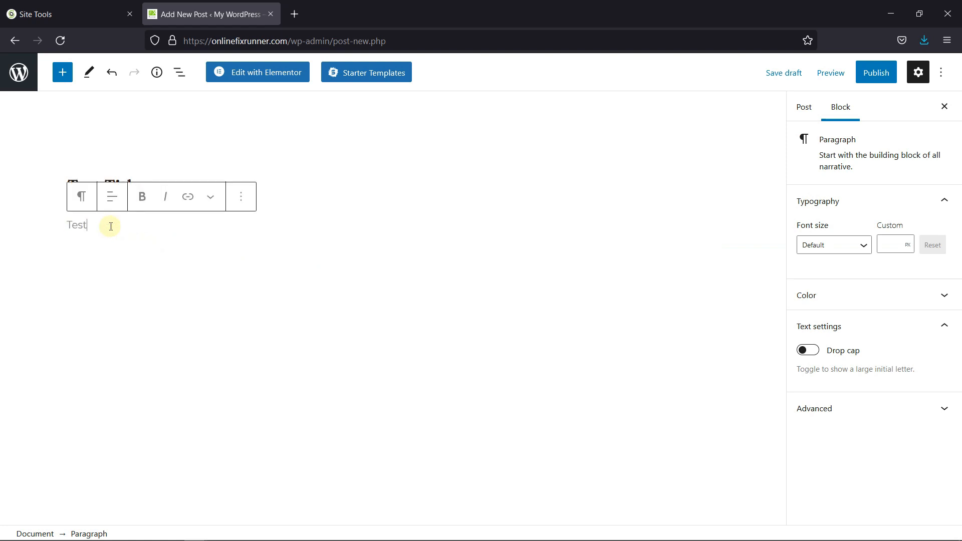
key(ctrl+v)
key(ctrl+v)
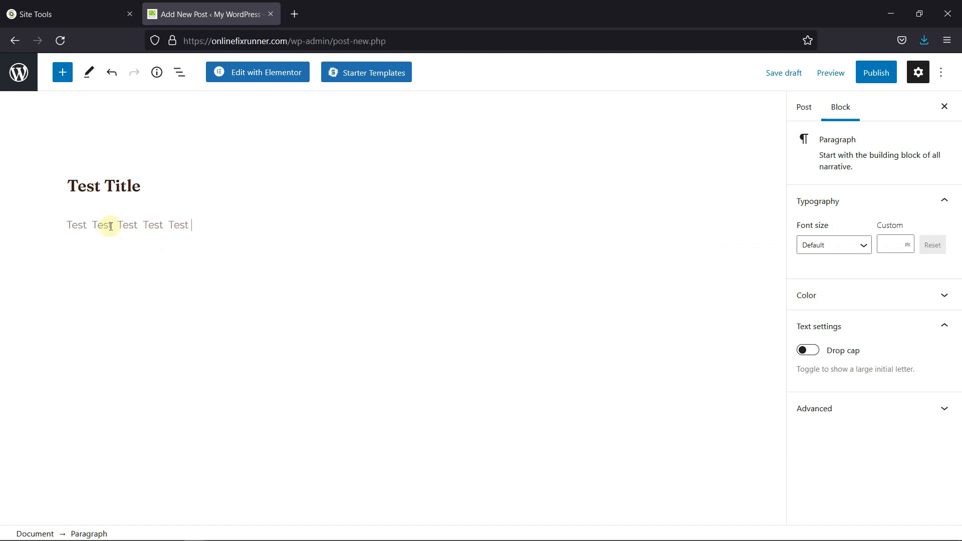
key(ctrl+v)
key(ctrl+v)
click(366, 264)
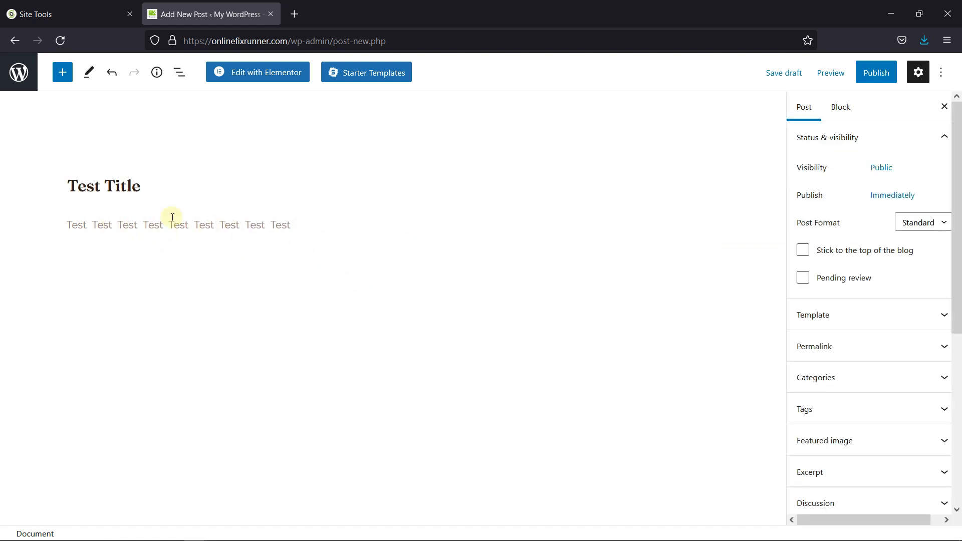
click(64, 74)
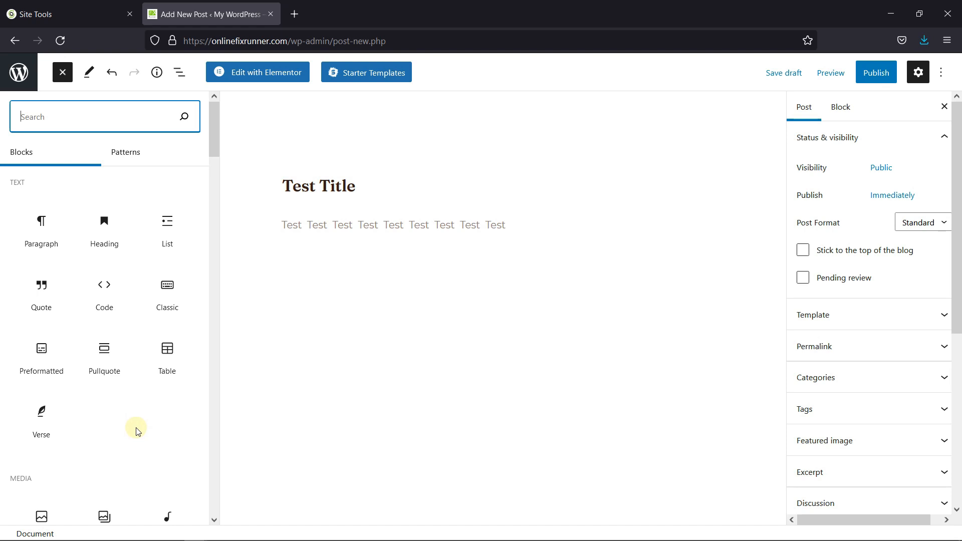
- Insert an image block with learn-baking-blog-post-img-2.jpg (gingerbread cookie) from the Media Library
scroll(138, 408, down, 3)
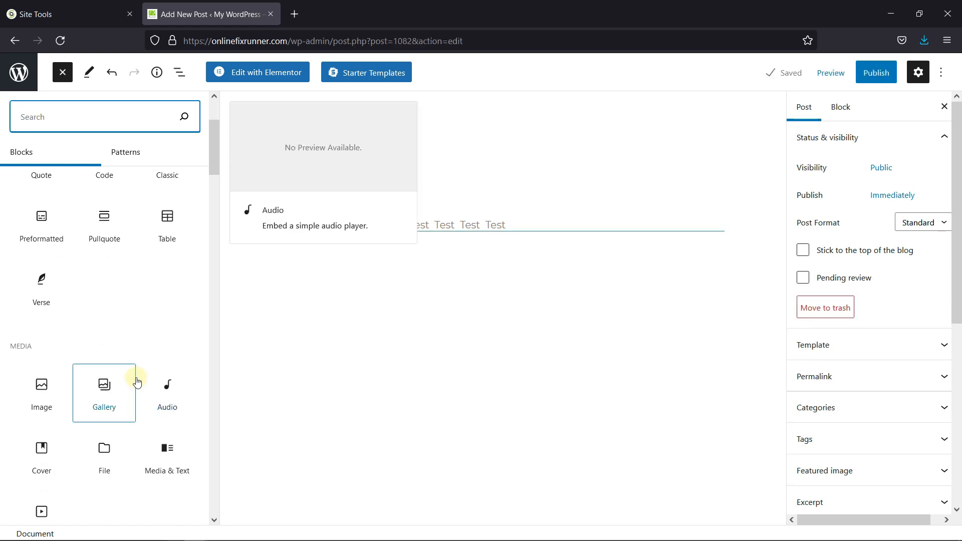
click(52, 385)
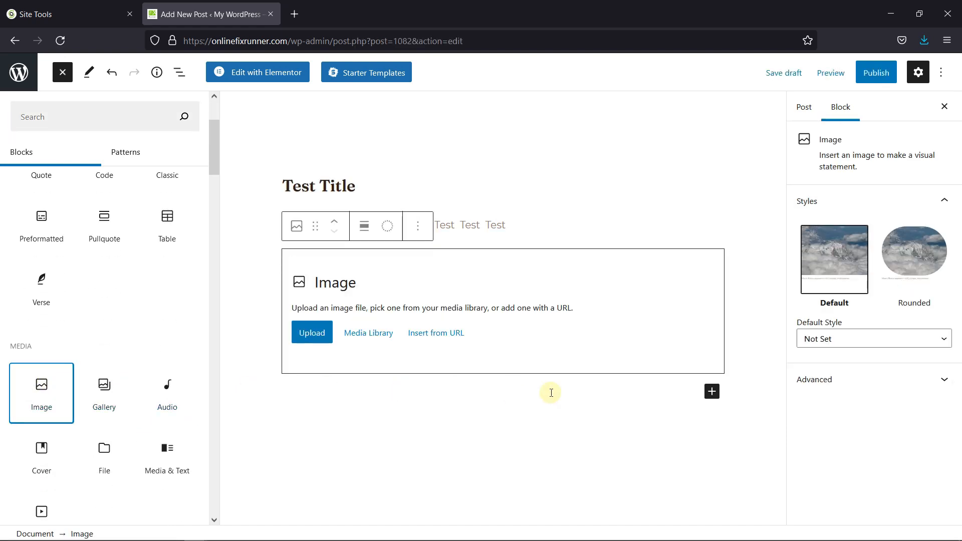
click(357, 336)
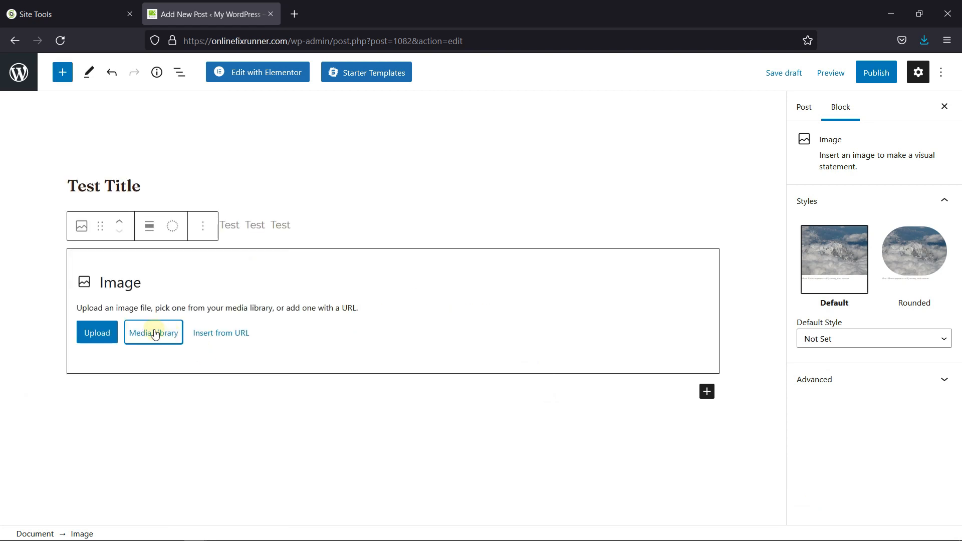
click(152, 331)
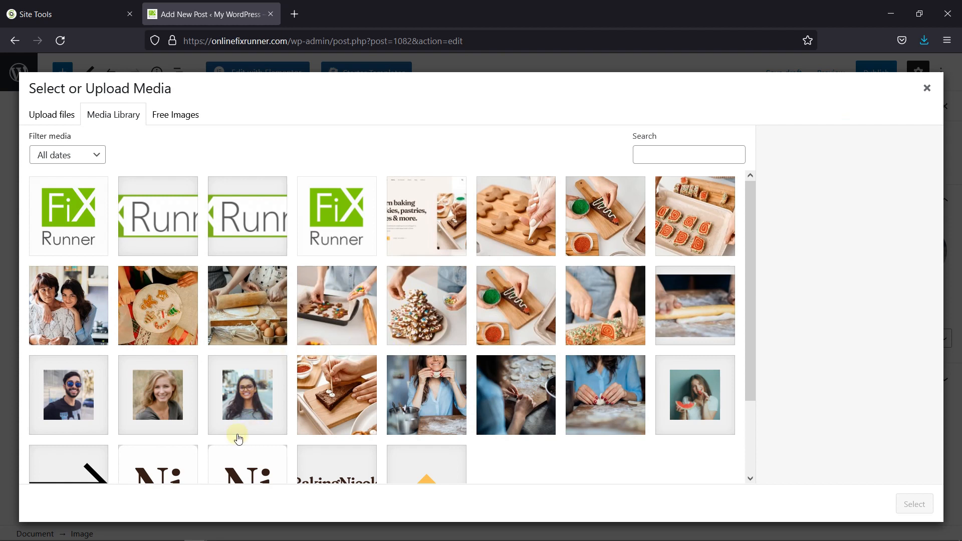
click(187, 324)
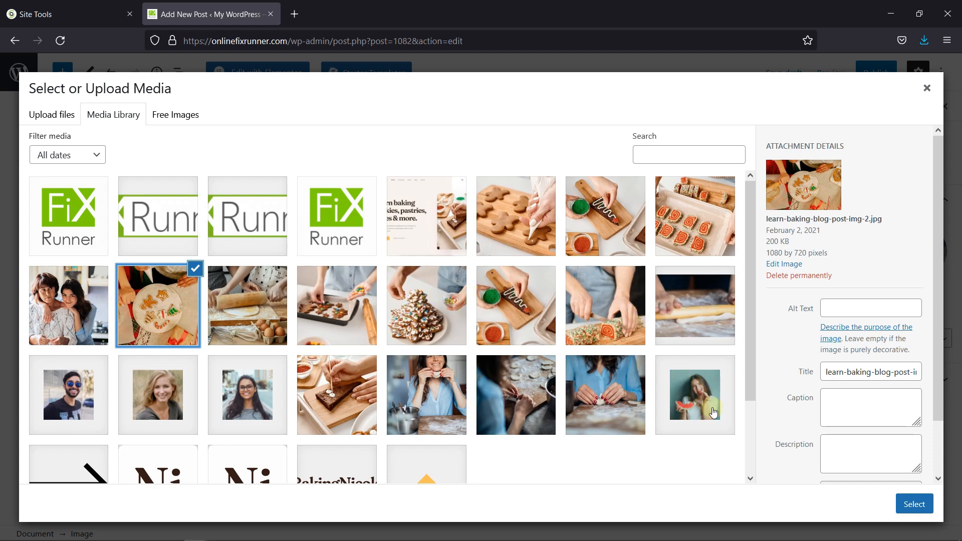
click(913, 504)
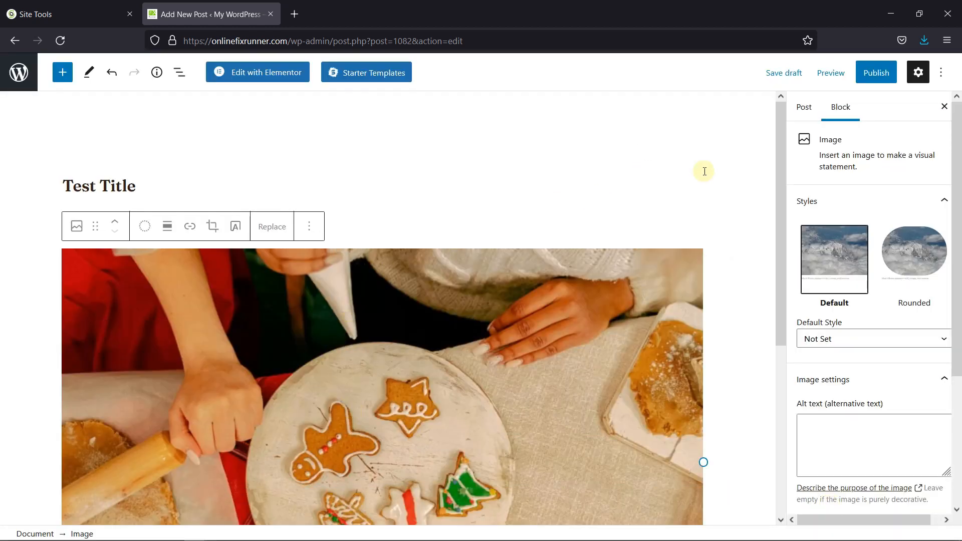
click(754, 248)
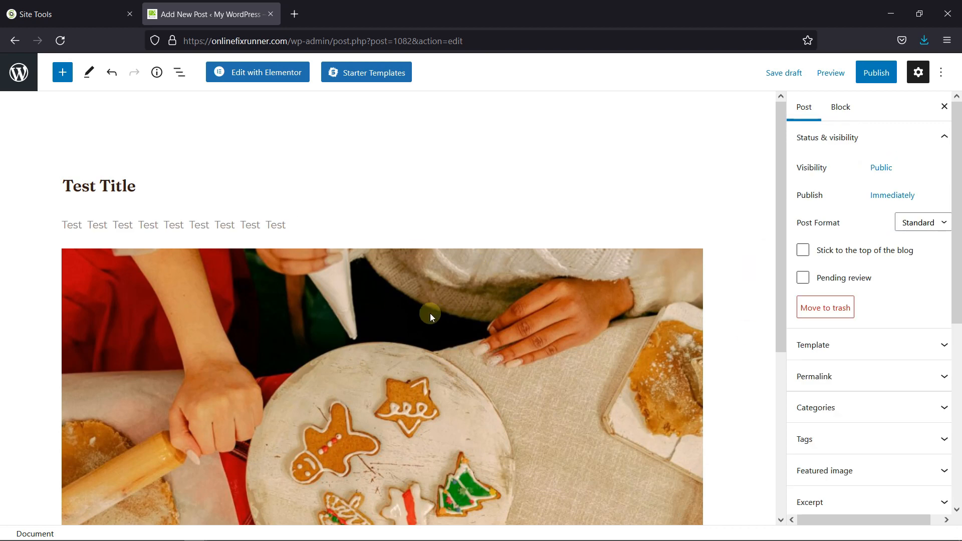
scroll(423, 315, down, 4)
scroll(317, 344, up, 4)
- Publish the Test Title post and return to the posts list
click(867, 70)
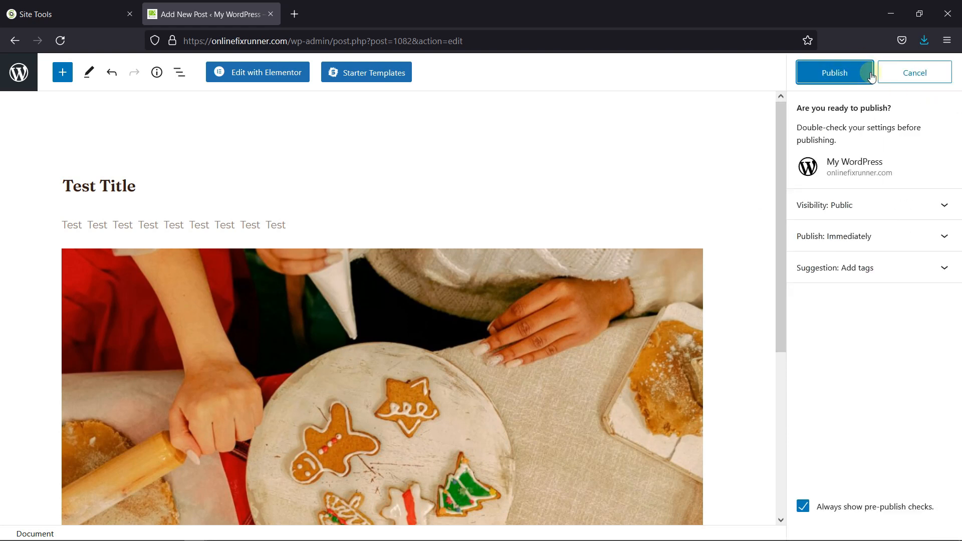
click(870, 74)
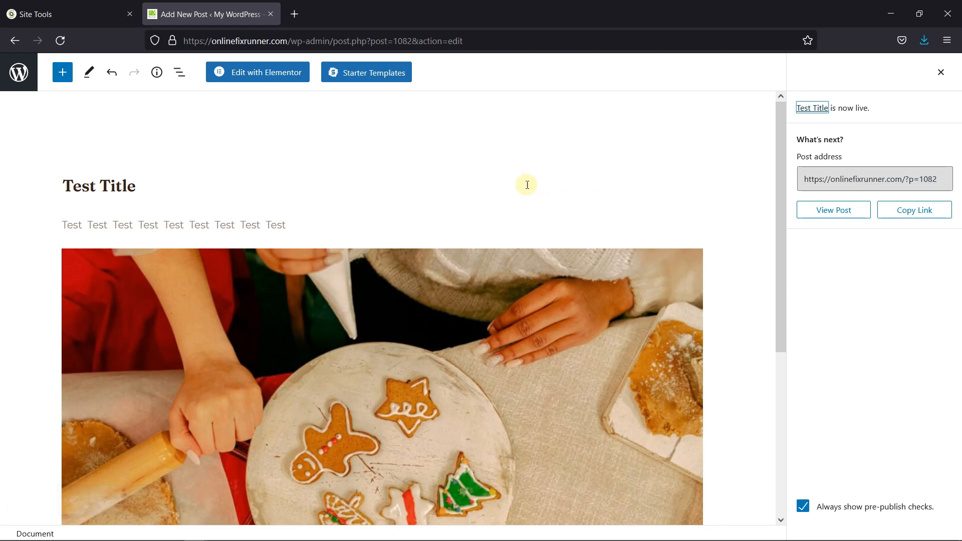
click(19, 72)
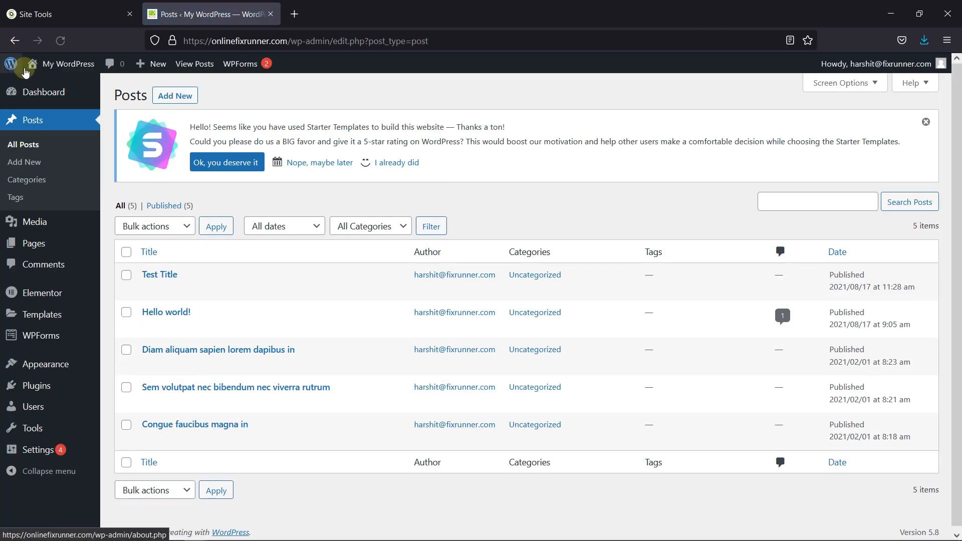
- Open the live site in a new tab and scroll through the published post
right_click(77, 86)
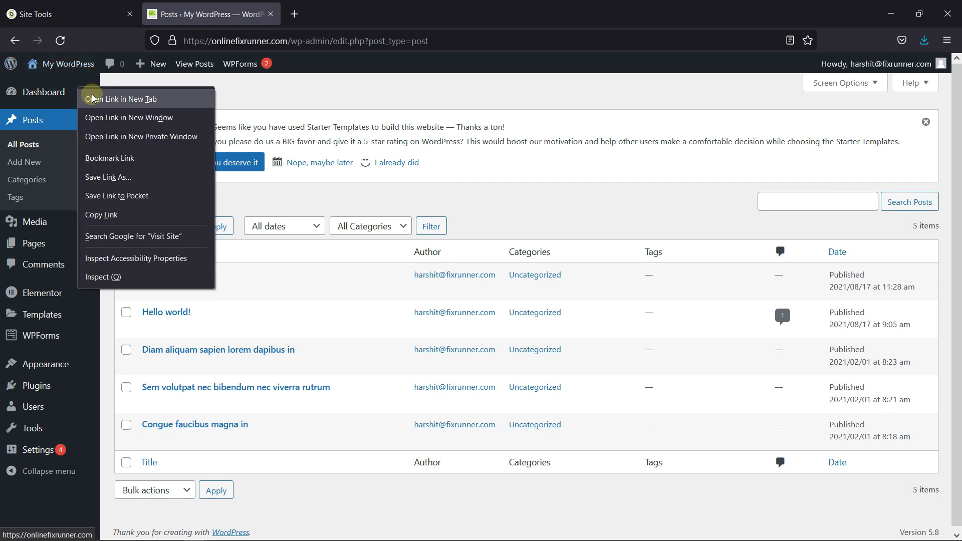
click(92, 96)
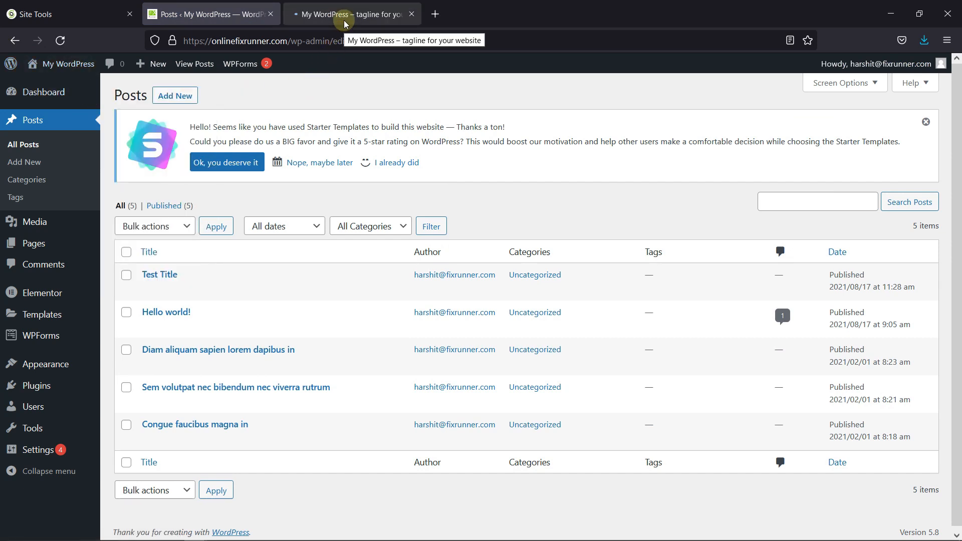
click(341, 14)
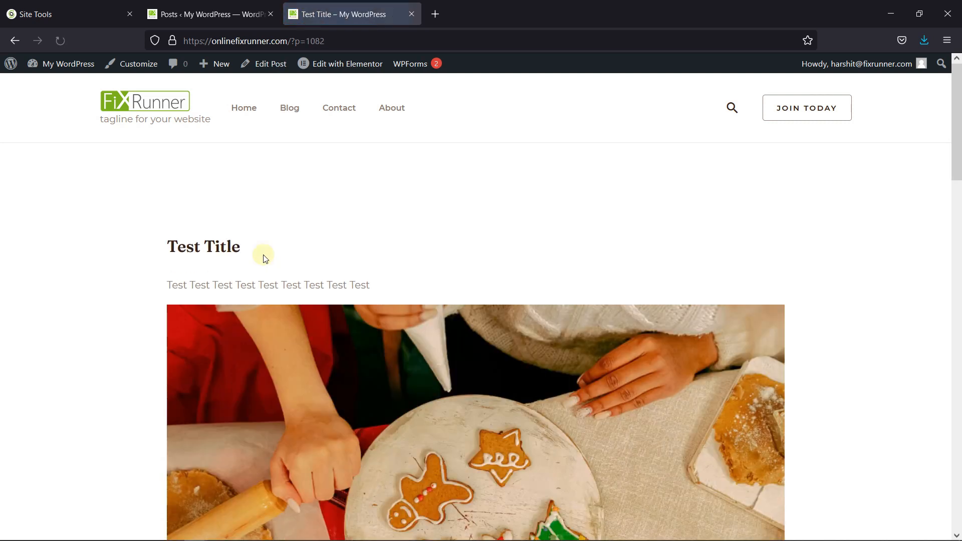
scroll(551, 344, down, 5)
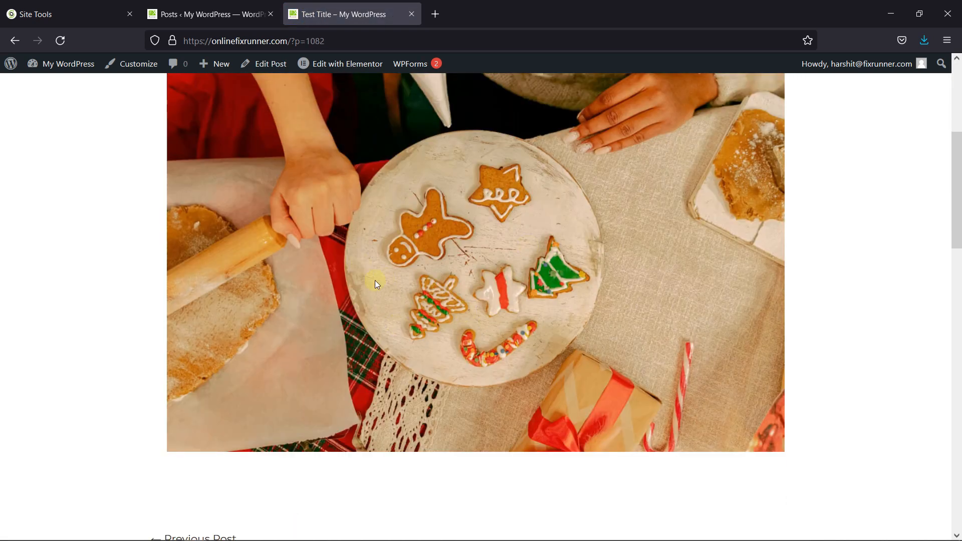
scroll(376, 284, up, 3)
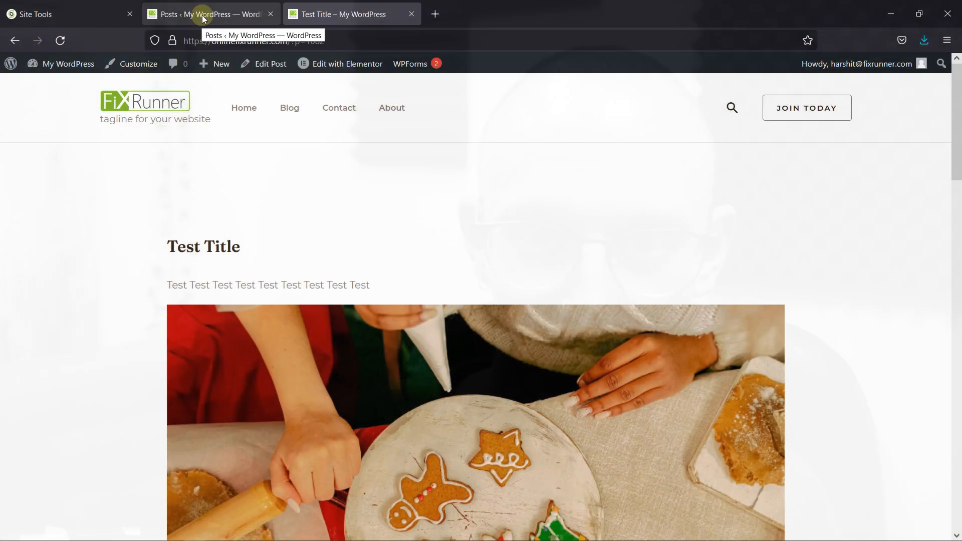
- From the admin Pages list, open the Contact page with Edit with Elementor
click(204, 19)
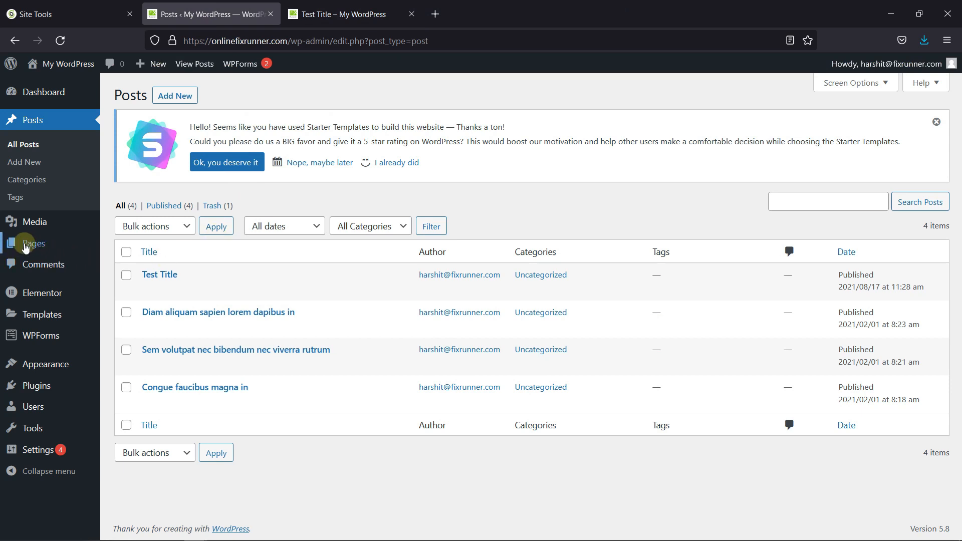
mouse_move(35, 249)
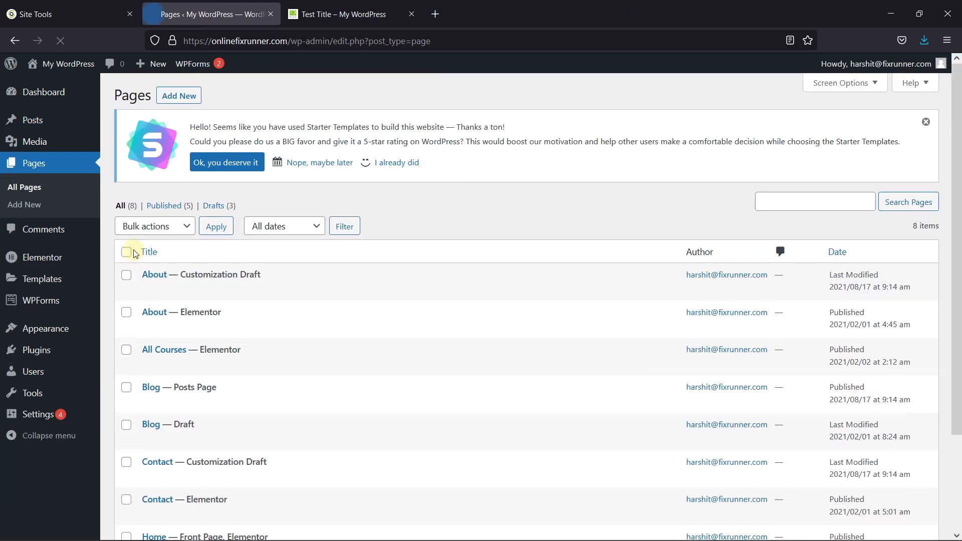
mouse_move(384, 264)
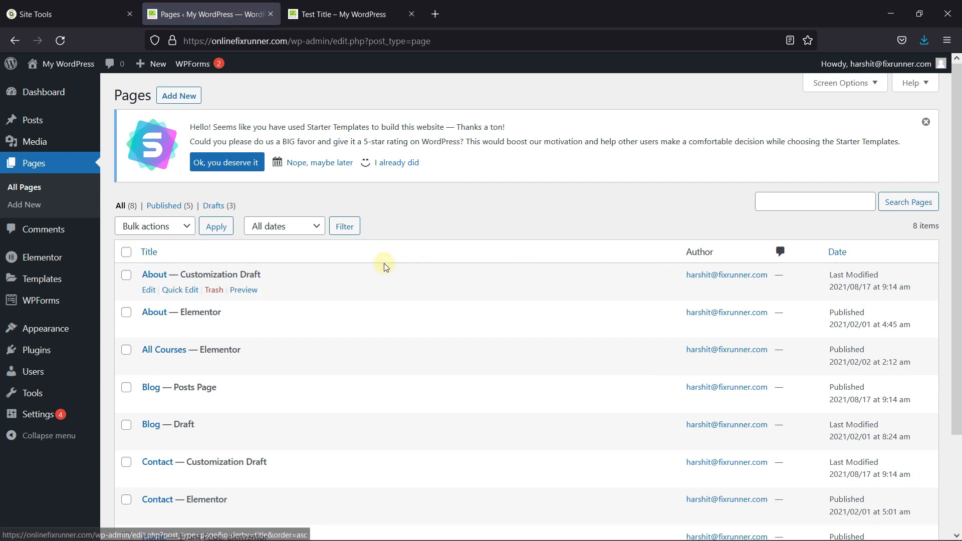
scroll(272, 267, down, 1)
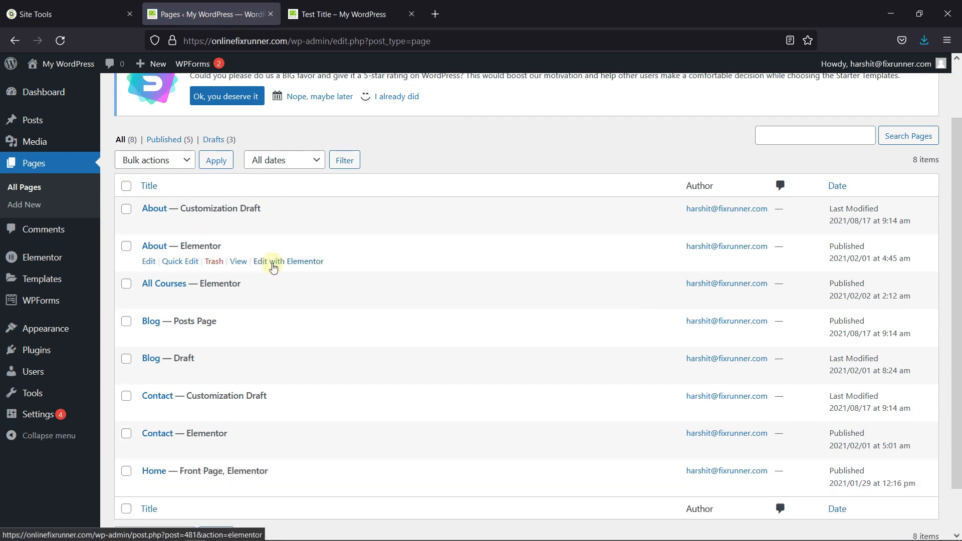
mouse_move(194, 455)
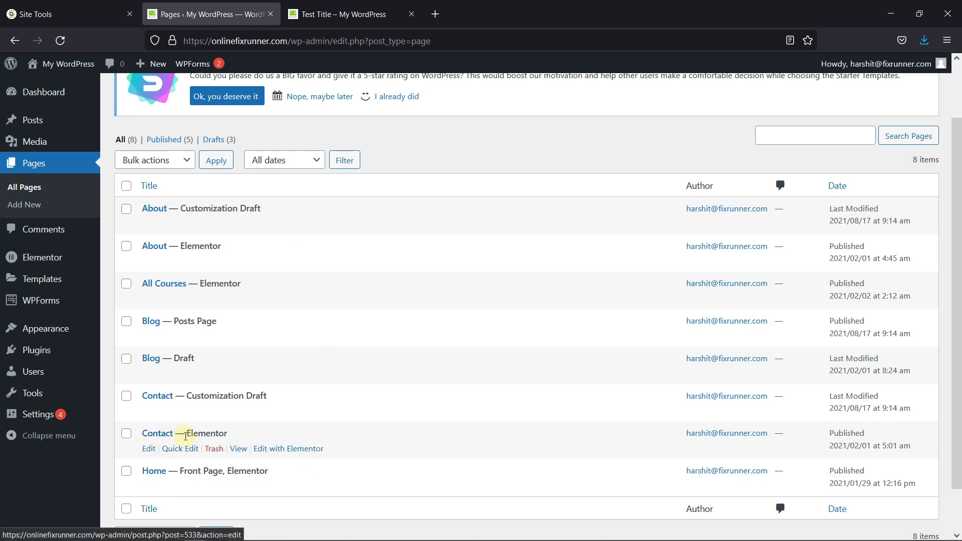
click(153, 449)
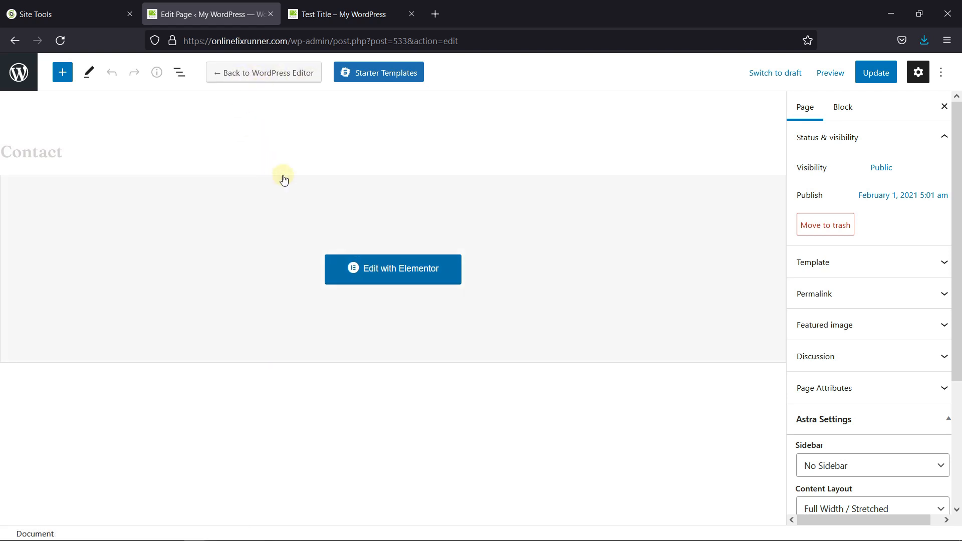
click(411, 268)
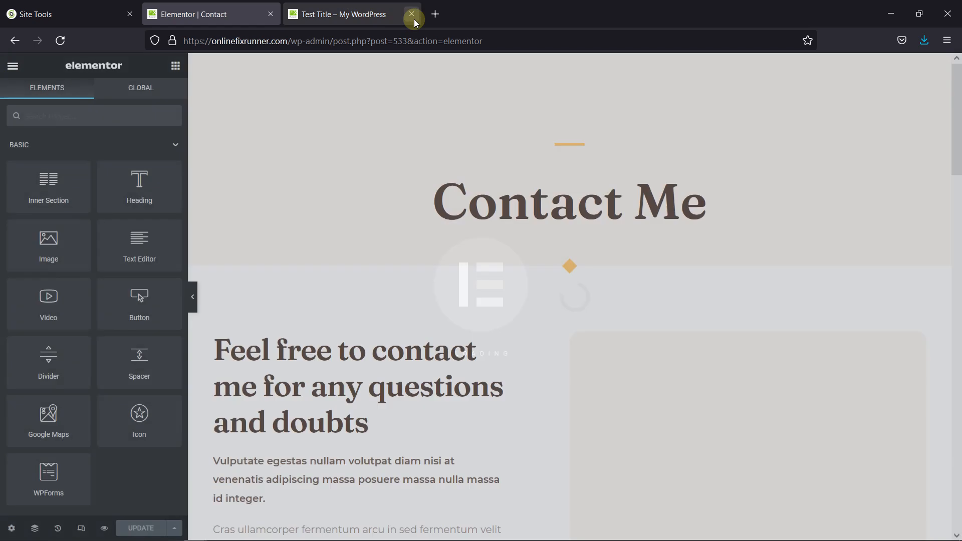
- Replace the Contact page's 'Contact Me' heading text with 'Contact Us'
click(413, 18)
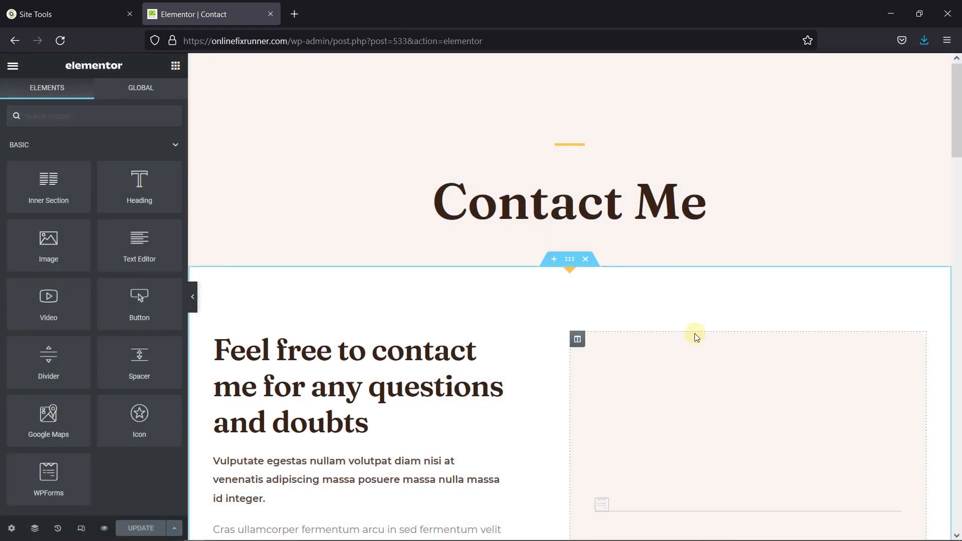
scroll(696, 335, down, 5)
scroll(695, 336, down, 2)
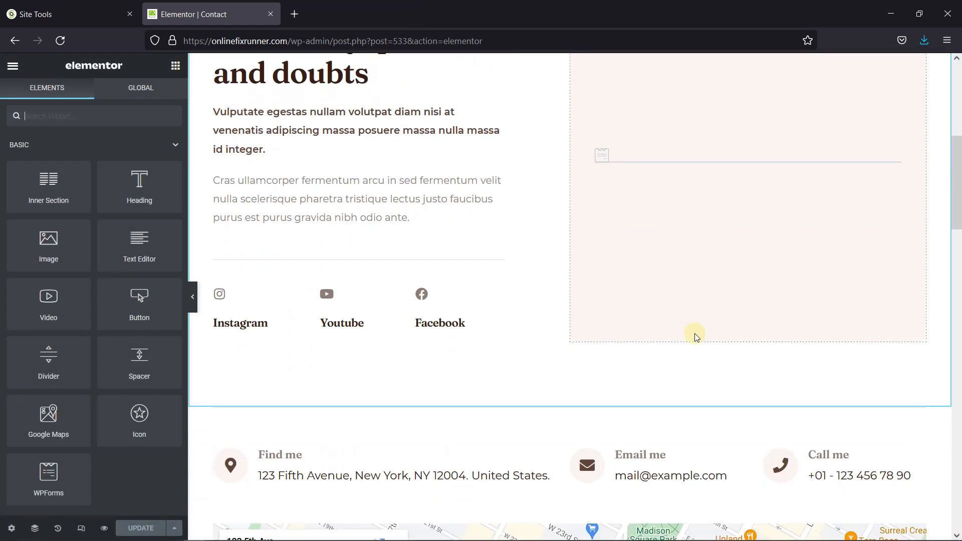
scroll(695, 333, down, 5)
scroll(631, 325, up, 1)
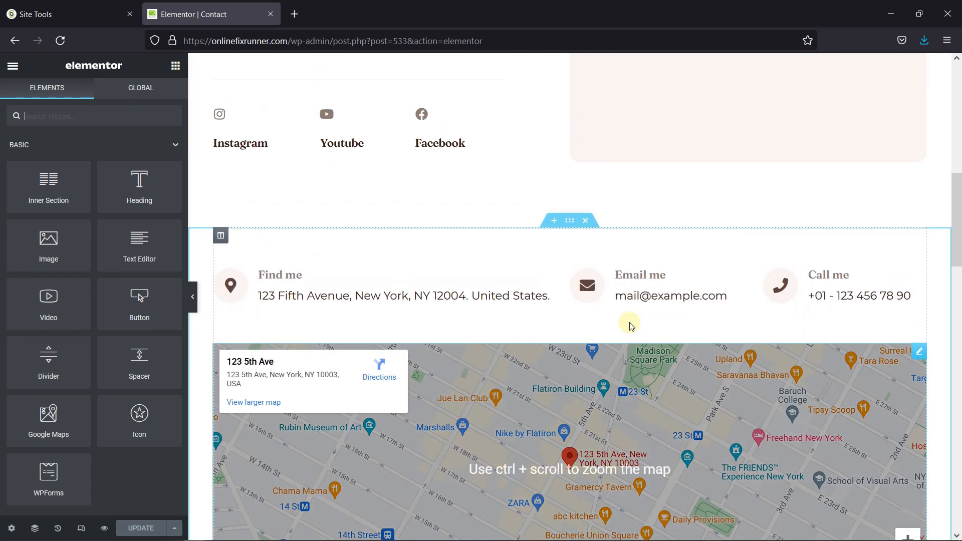
scroll(556, 317, down, 1)
scroll(555, 318, up, 10)
click(467, 338)
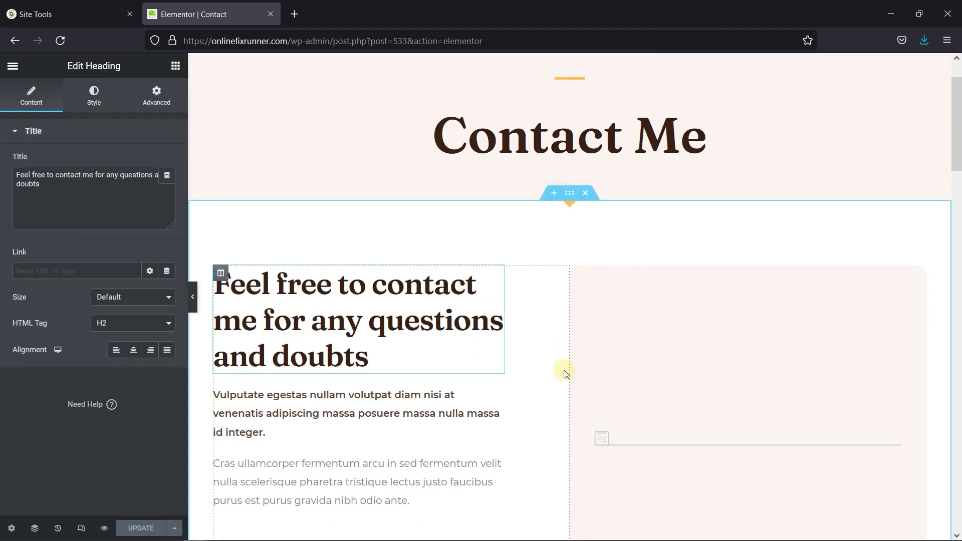
click(591, 152)
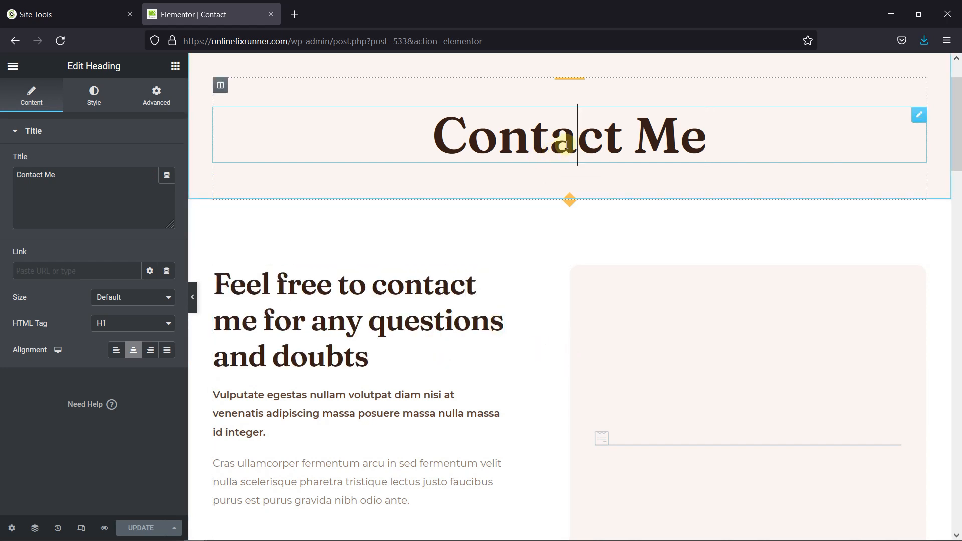
triple_click(565, 143)
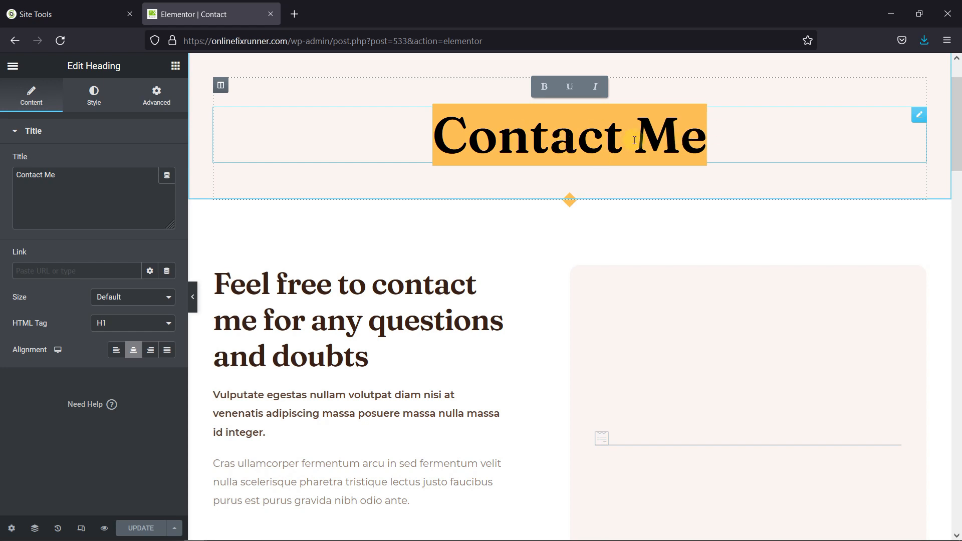
text(Contact U)
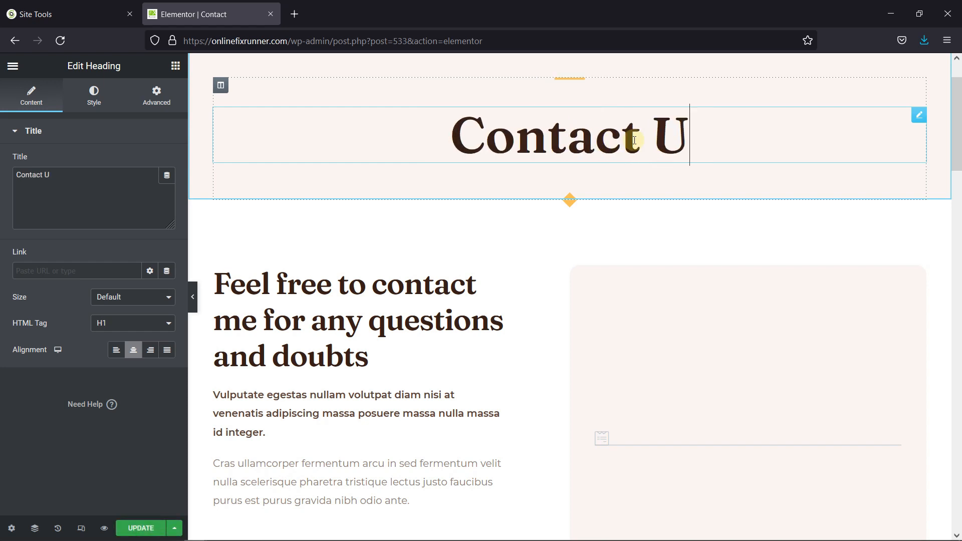
text(s)
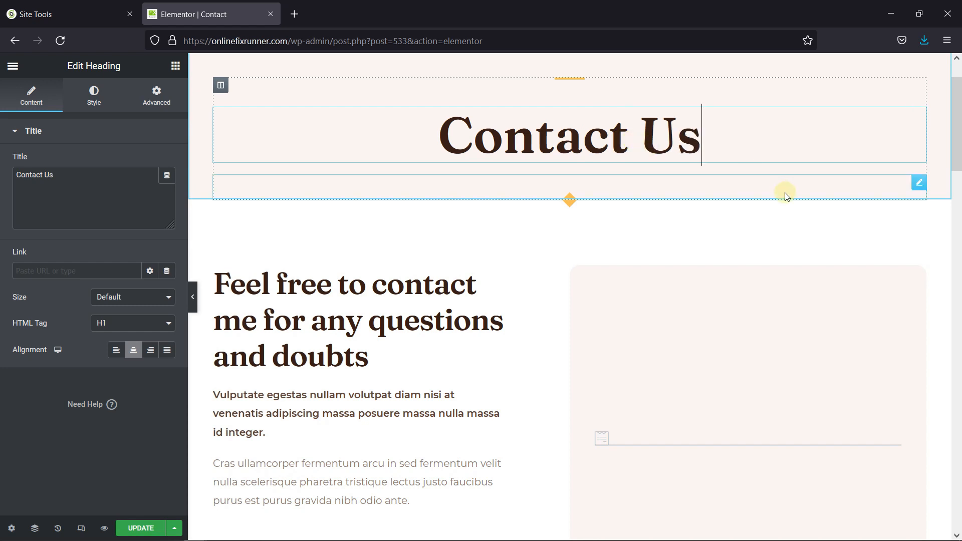
- Save the Contact page edits with Update
scroll(715, 247, down, 3)
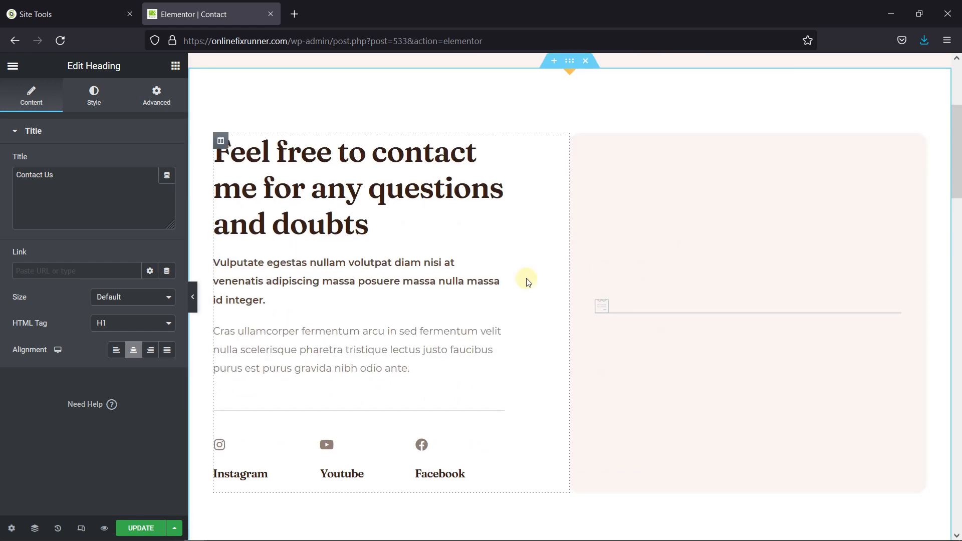
scroll(524, 291, down, 5)
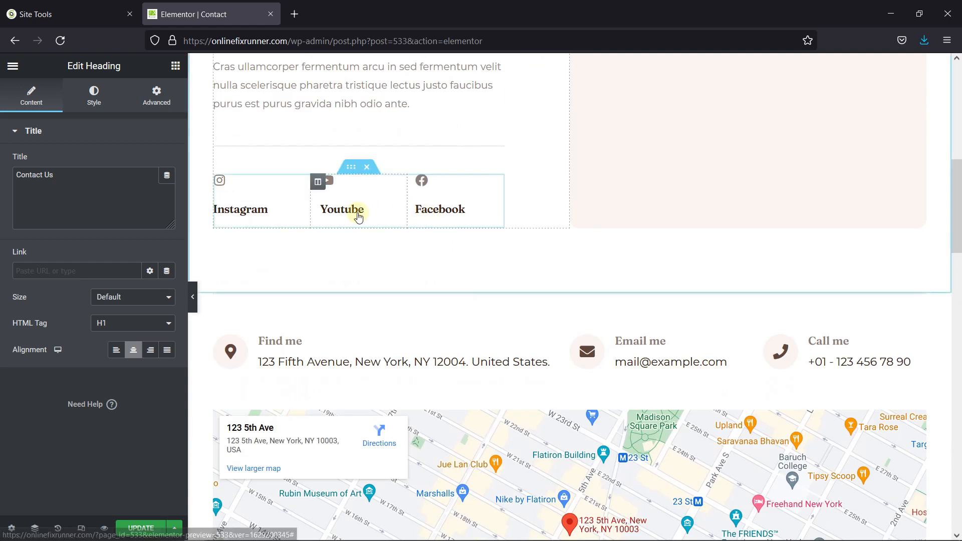
click(432, 205)
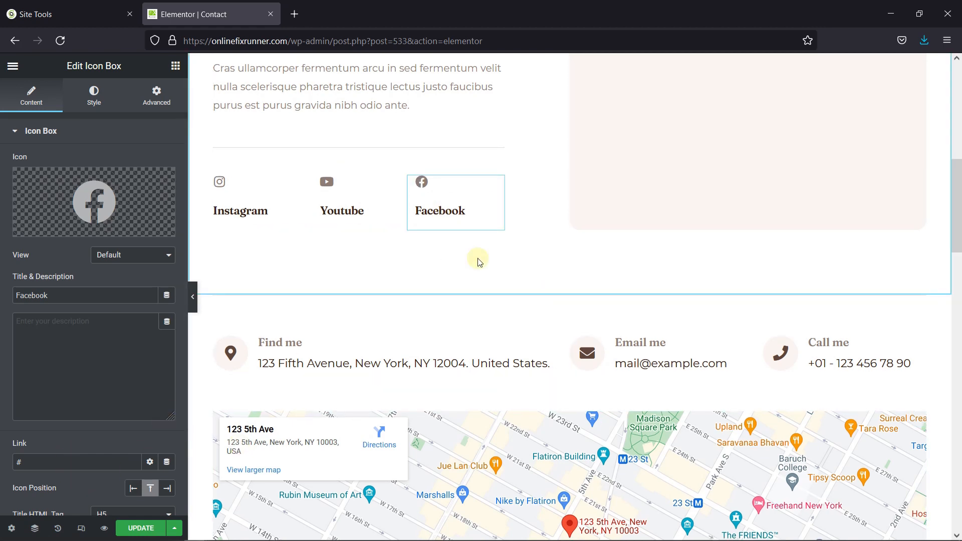
scroll(477, 258, up, 9)
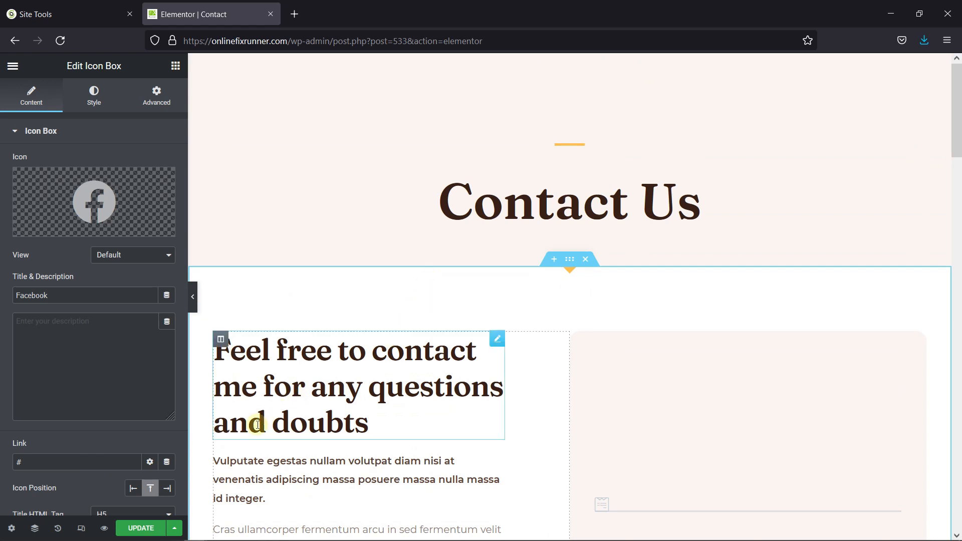
click(149, 528)
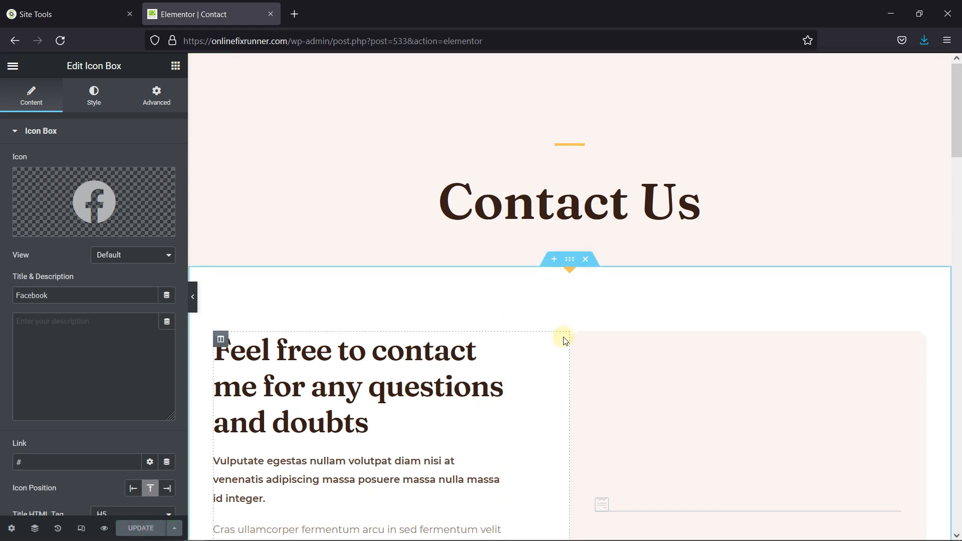
click(550, 305)
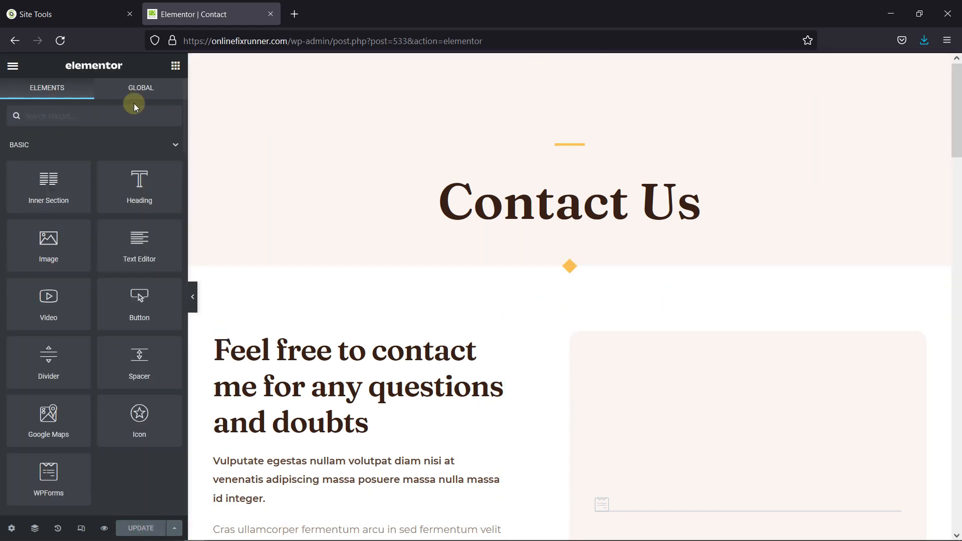
- Preview the live Contact page with its 'Contact Us' heading, then go to the WordPress Dashboard
click(12, 65)
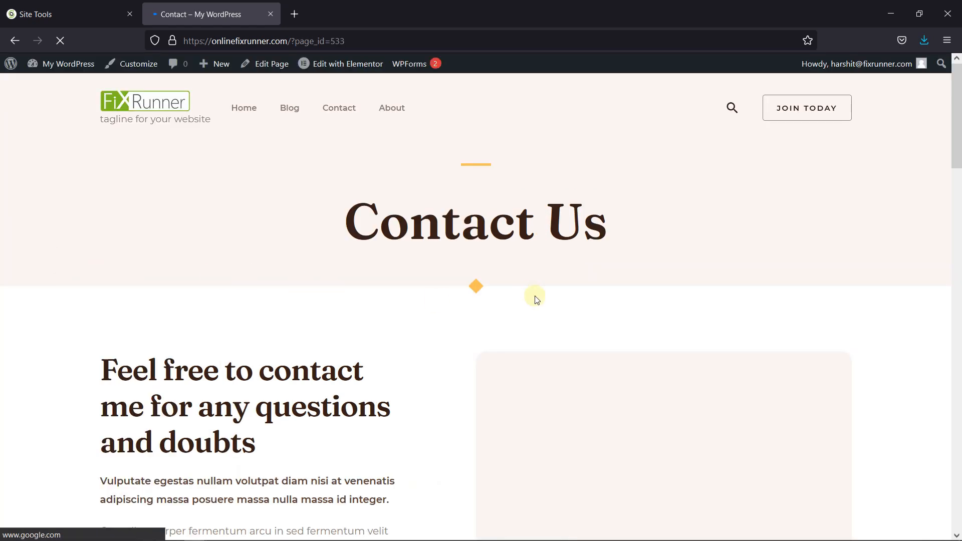
scroll(528, 267, down, 8)
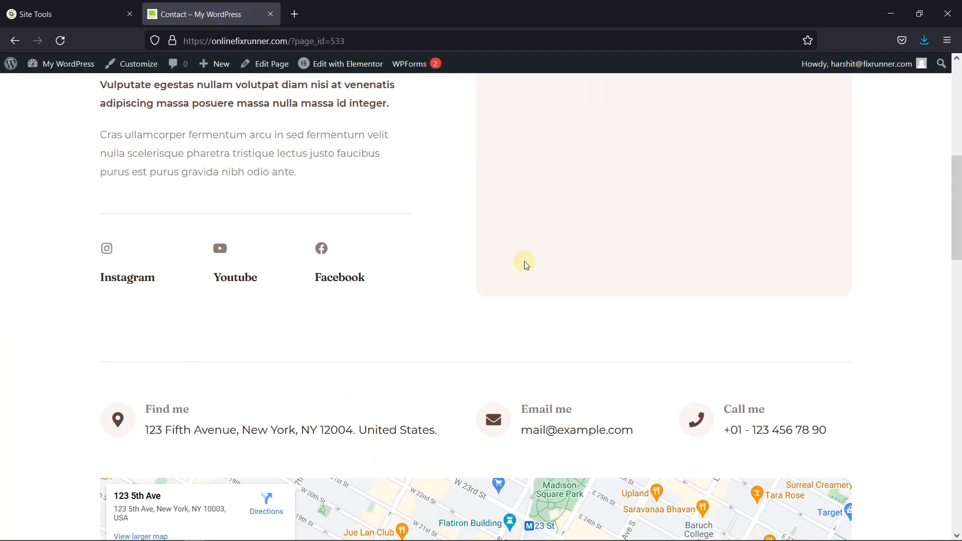
scroll(525, 264, up, 8)
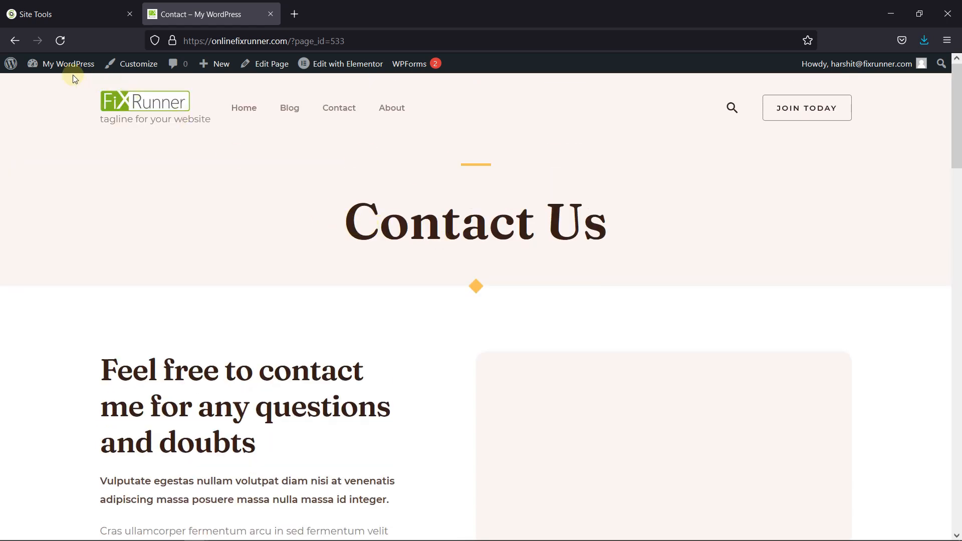
mouse_move(62, 64)
click(53, 86)
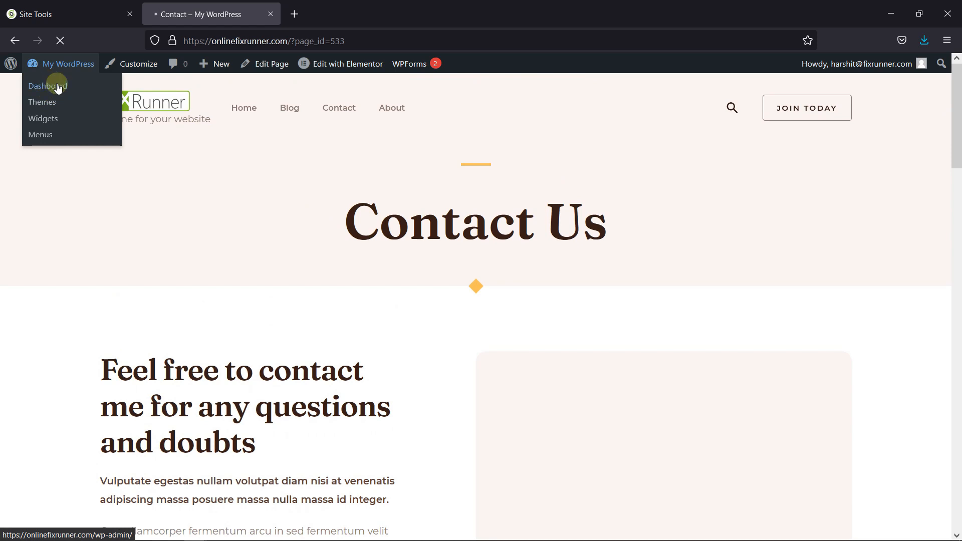